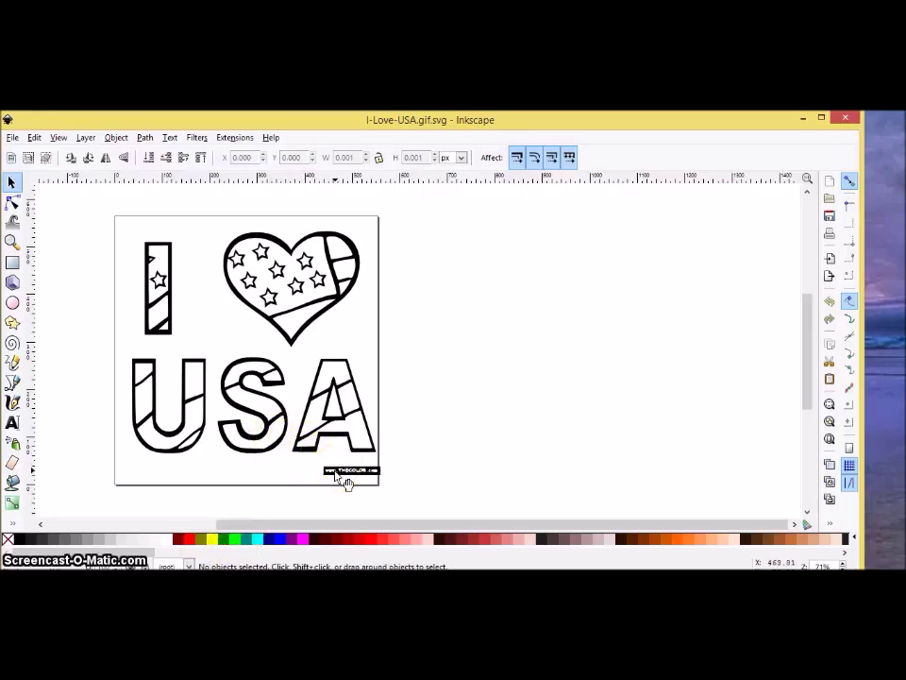
Step: Launch Cricut Design Space from Start and log in with the account email and password
key(super)
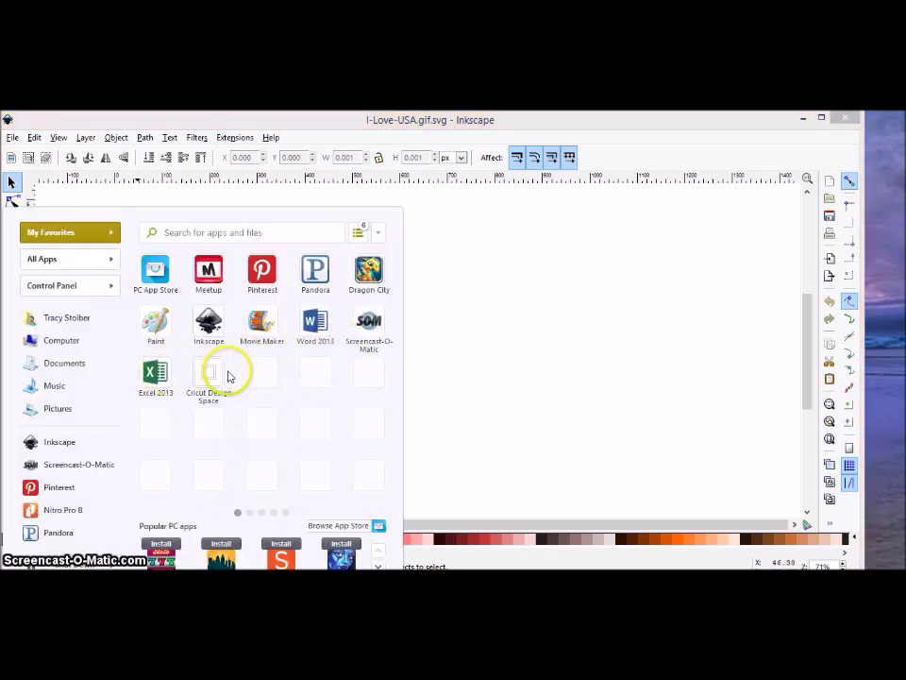
click(462, 359)
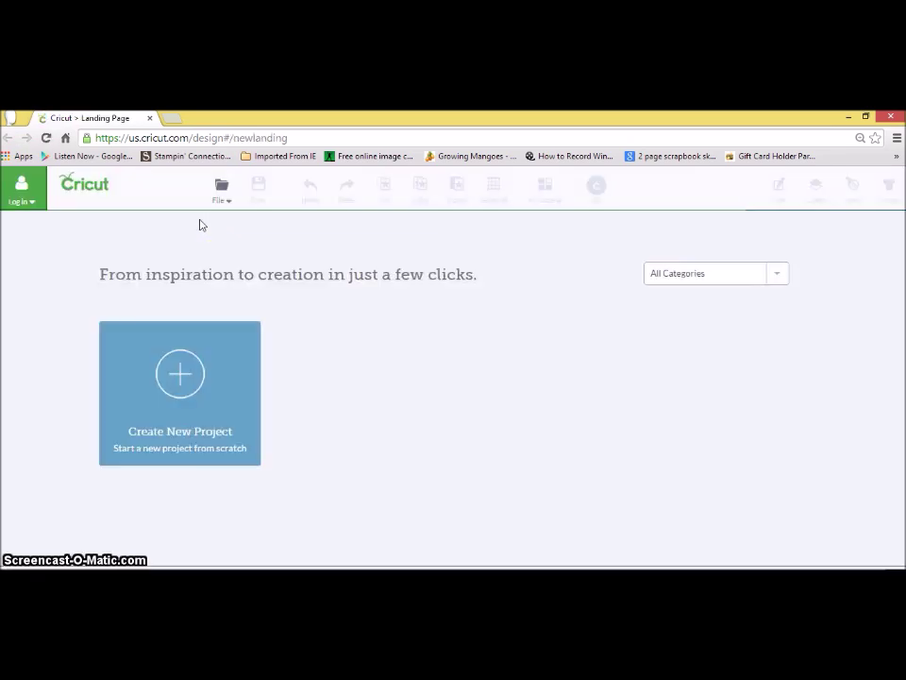
click(31, 201)
click(419, 278)
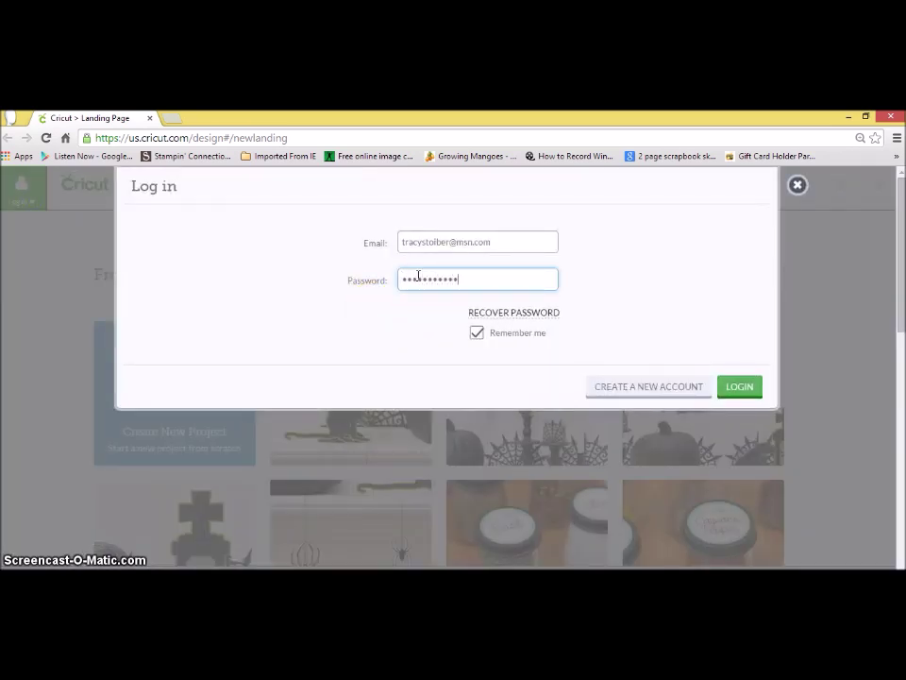
key(Return)
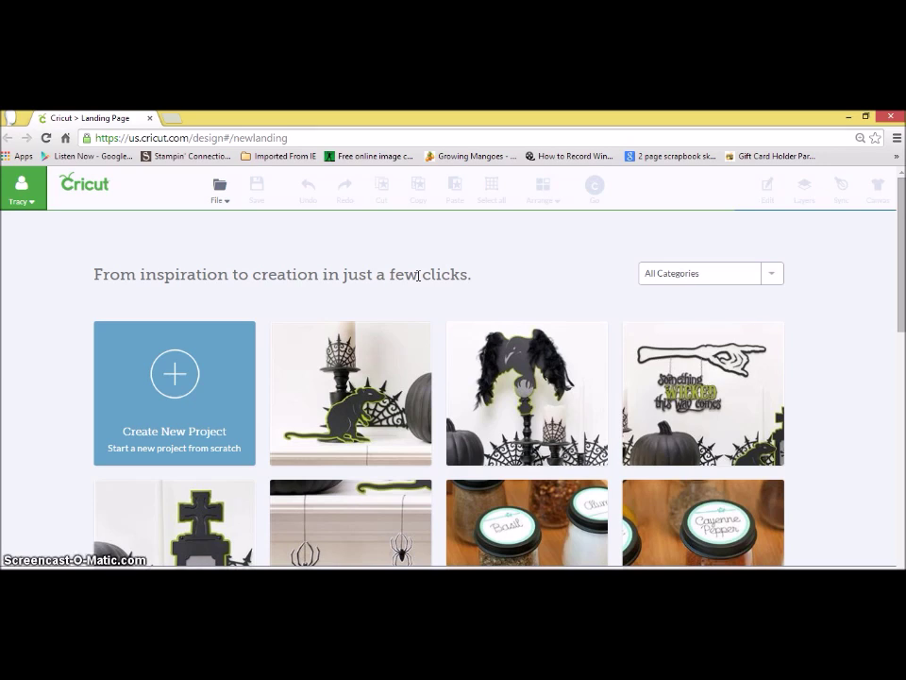
click(218, 189)
Step: Start a new blank project and choose Vector Upload to browse for a file
click(200, 360)
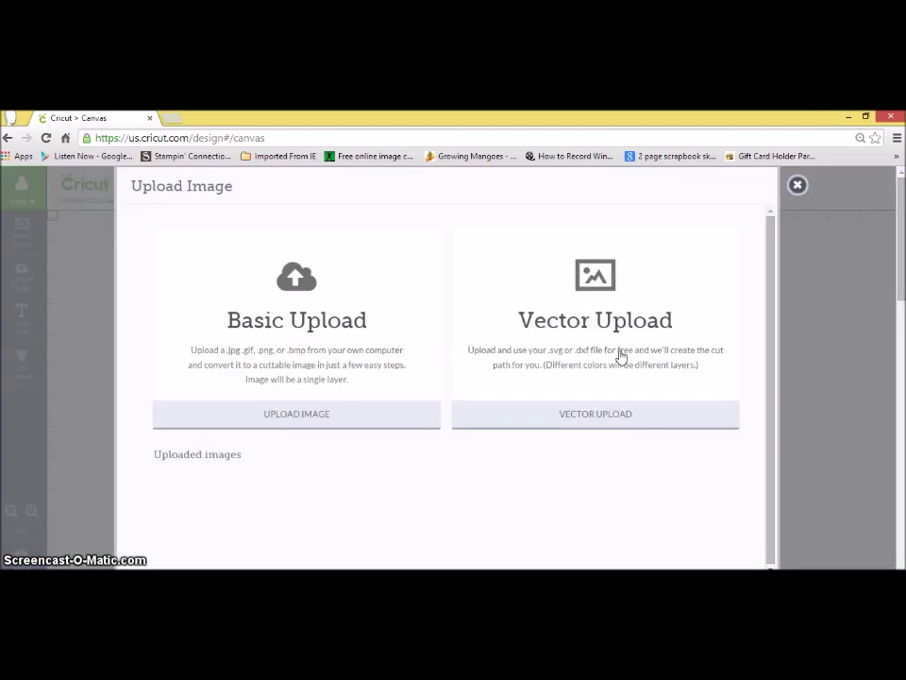
click(619, 356)
click(290, 325)
click(243, 270)
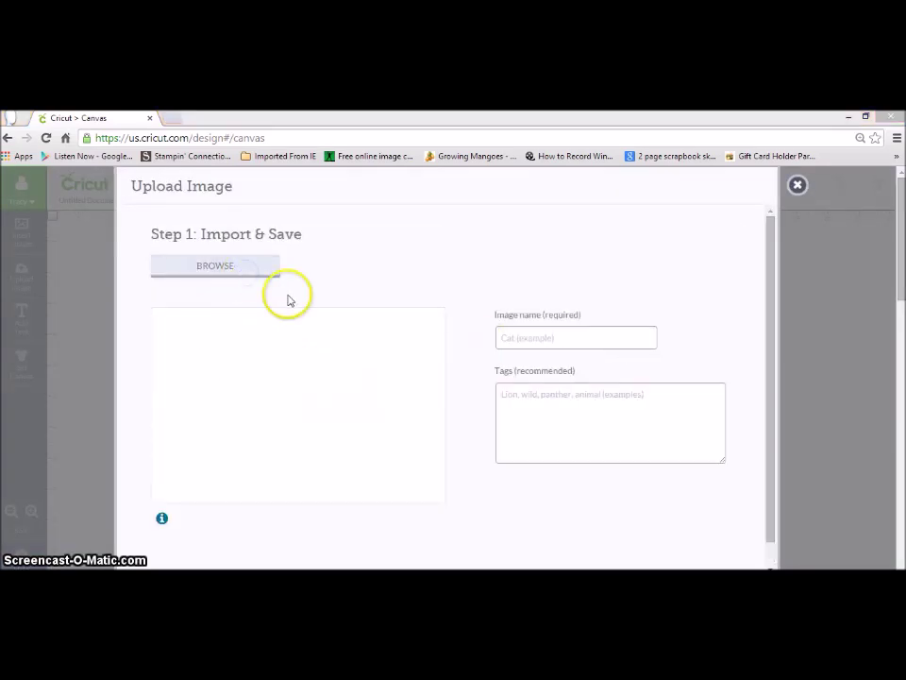
drag(439, 195, 439, 202)
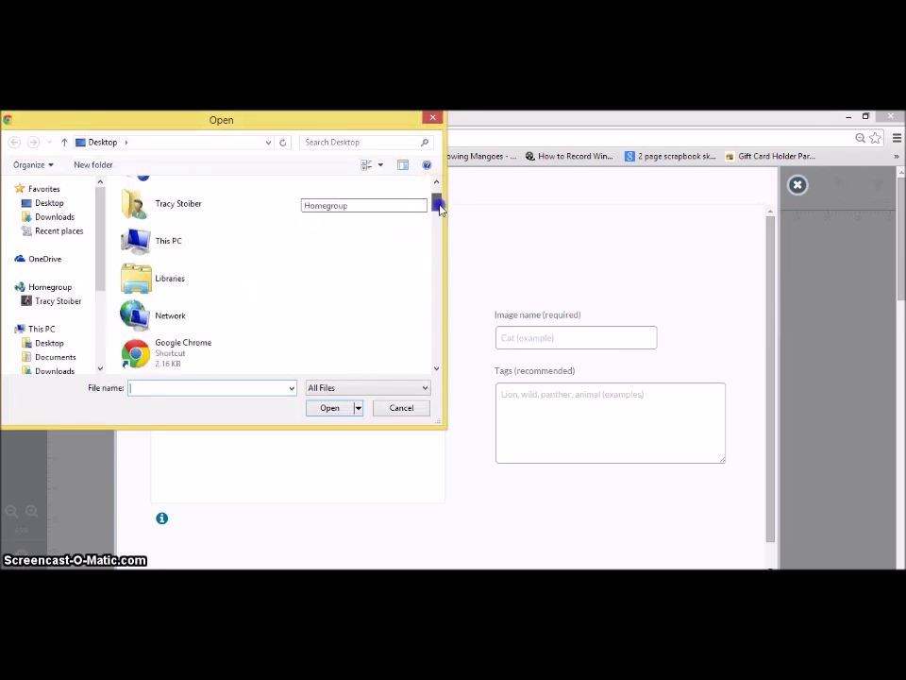
Step: Upload I-Love-USA.gif.svg from the Pictures library
double_click(212, 275)
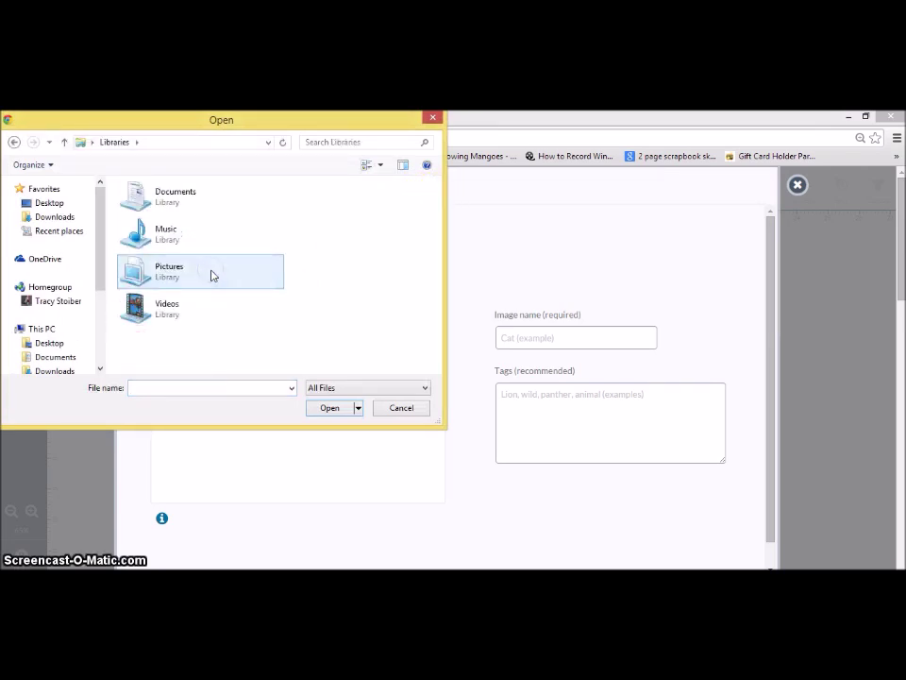
click(212, 274)
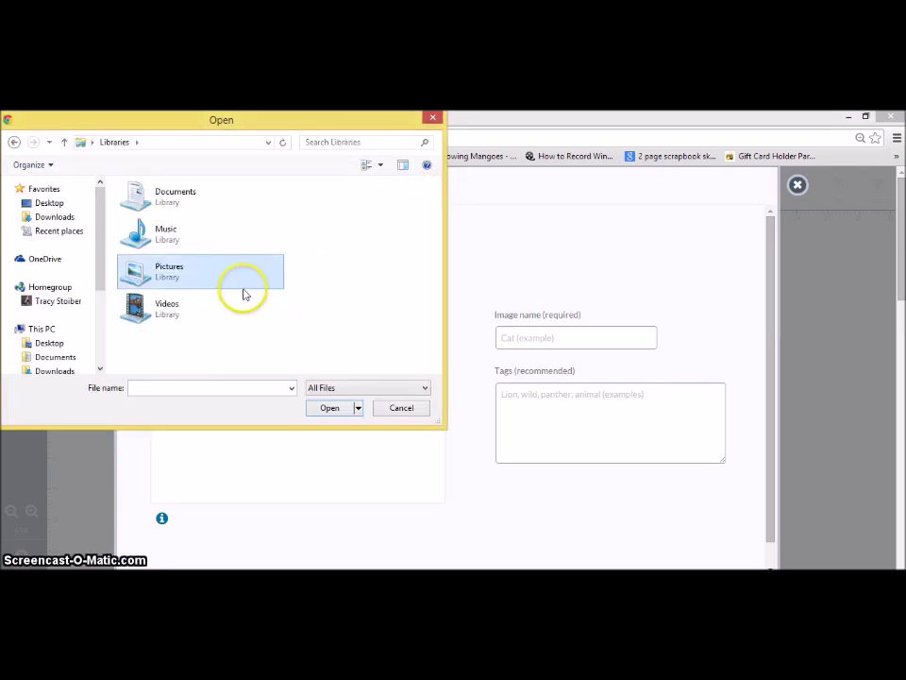
double_click(245, 280)
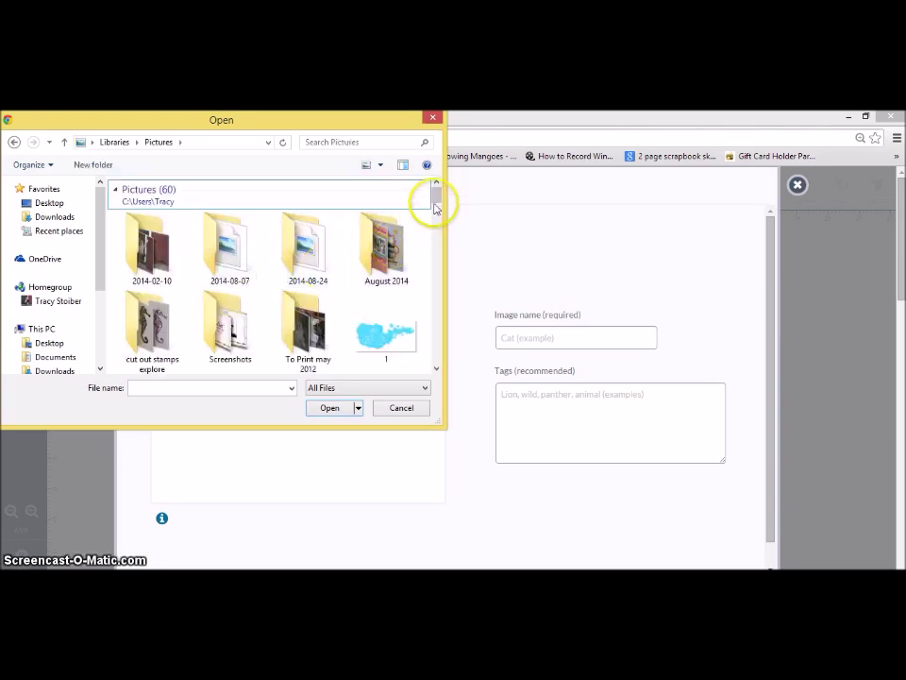
drag(435, 208, 439, 237)
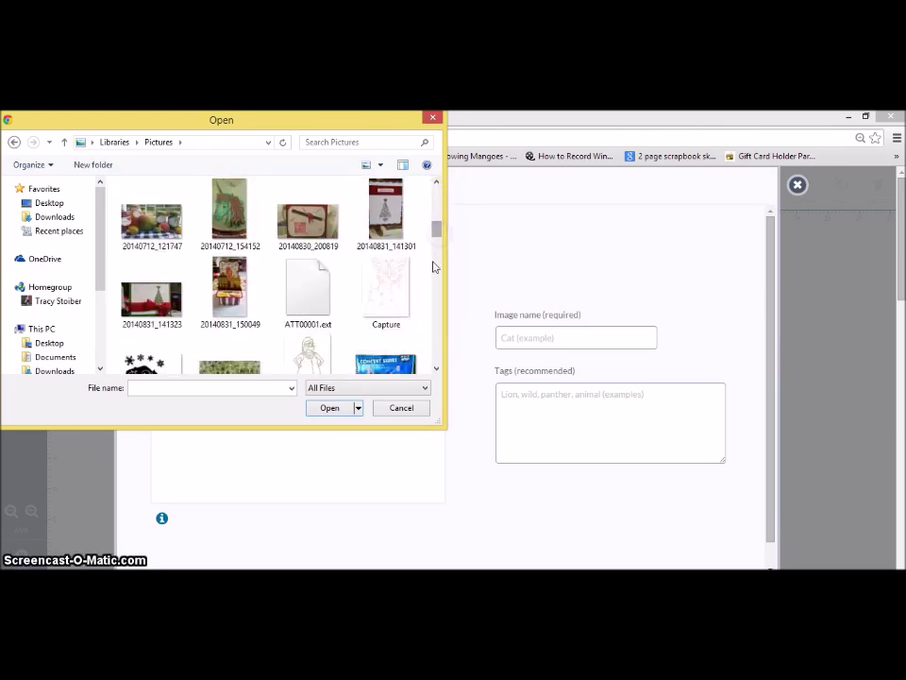
scroll(433, 266, down, 3)
click(395, 253)
click(350, 415)
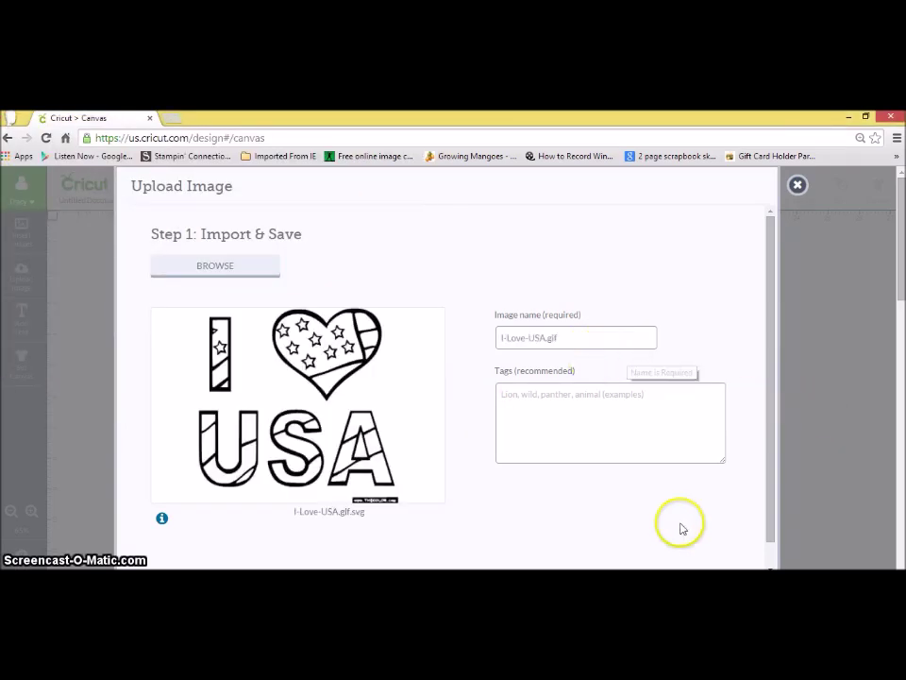
key(F11)
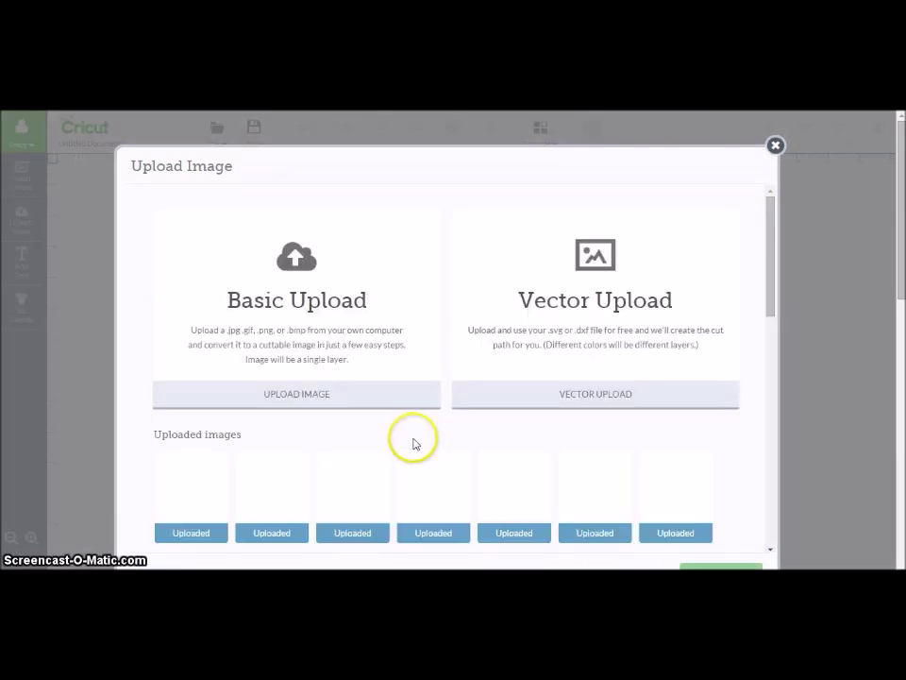
Step: Insert the uploaded I-Love-USA image onto the canvas and scale it up
click(215, 490)
mouse_move(215, 490)
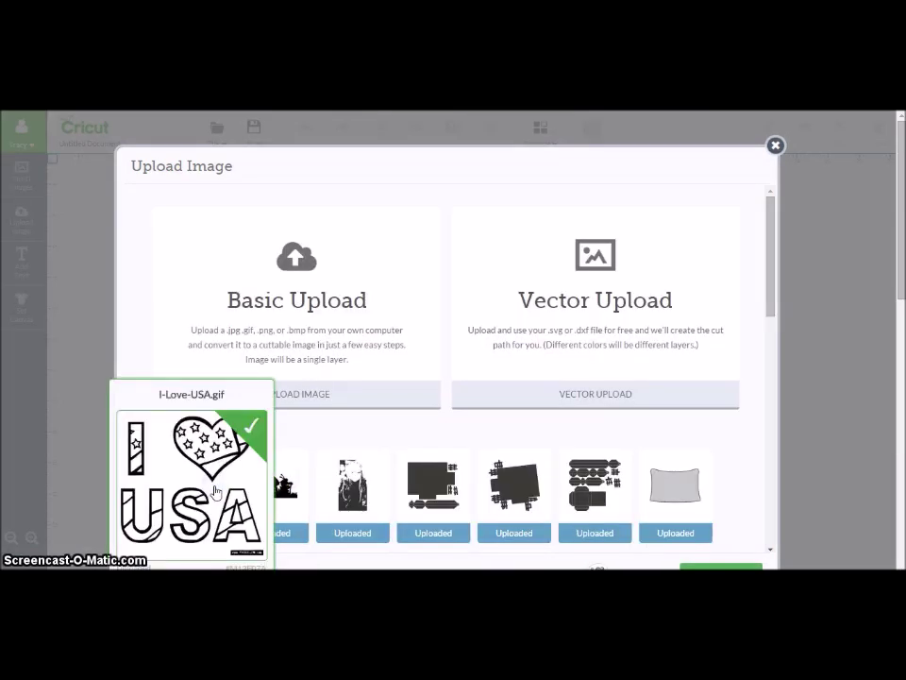
click(693, 561)
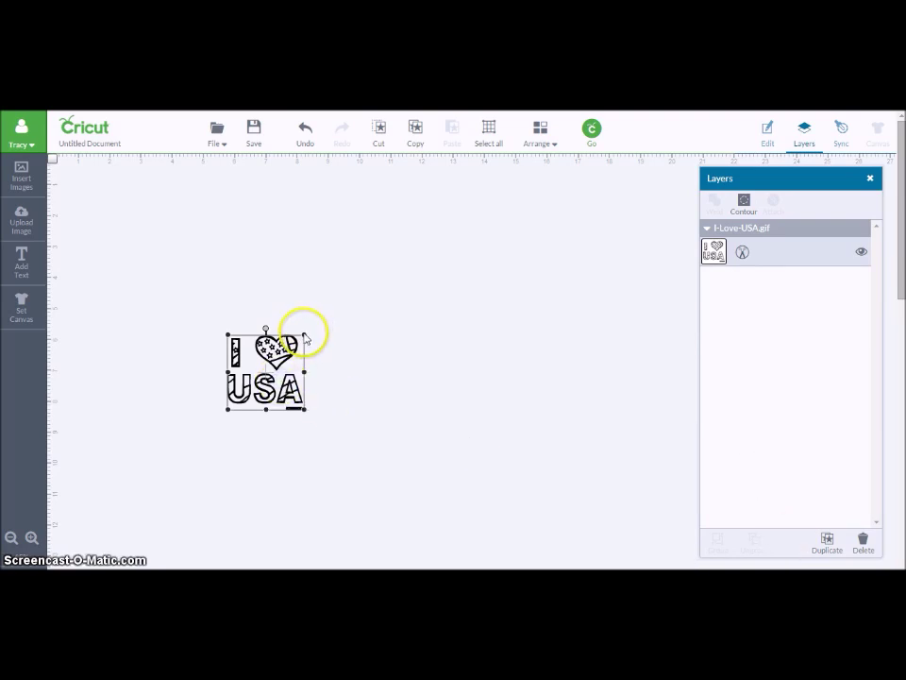
drag(304, 337, 430, 212)
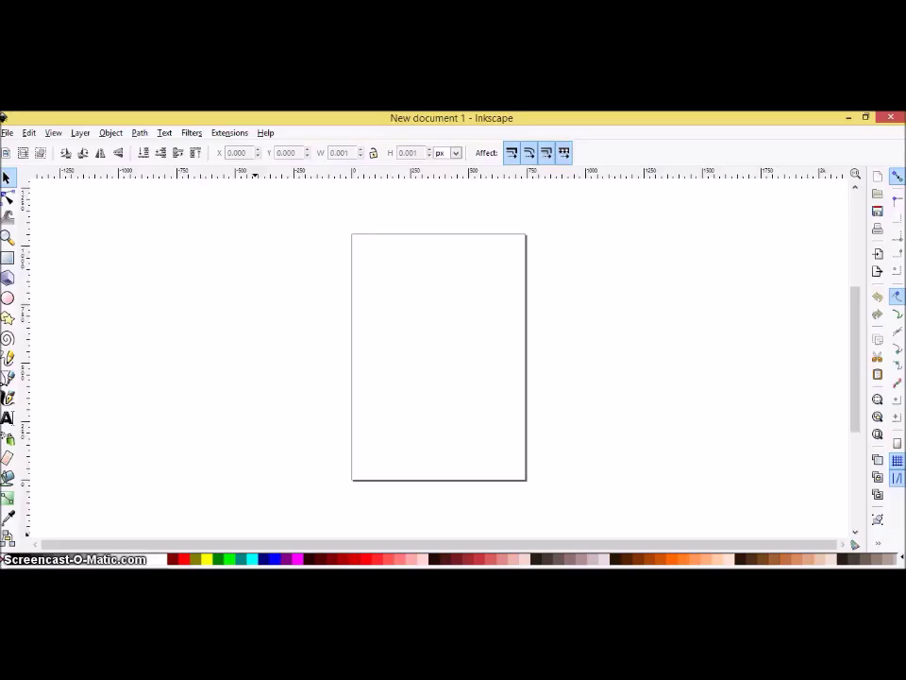
Step: Open I-Love-USA.gif.svg in Inkscape
click(7, 132)
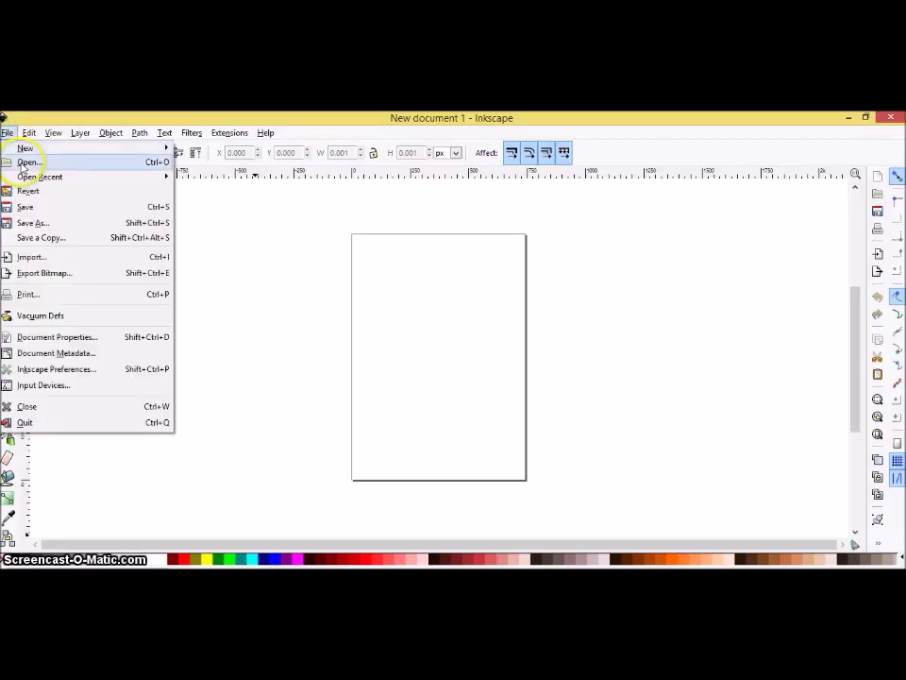
click(27, 162)
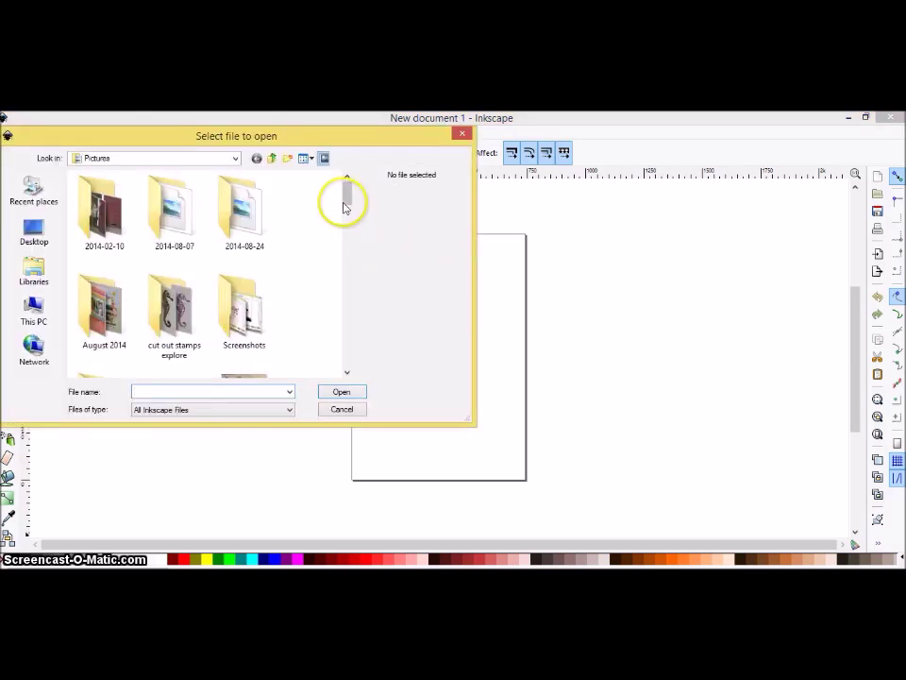
drag(344, 198, 363, 303)
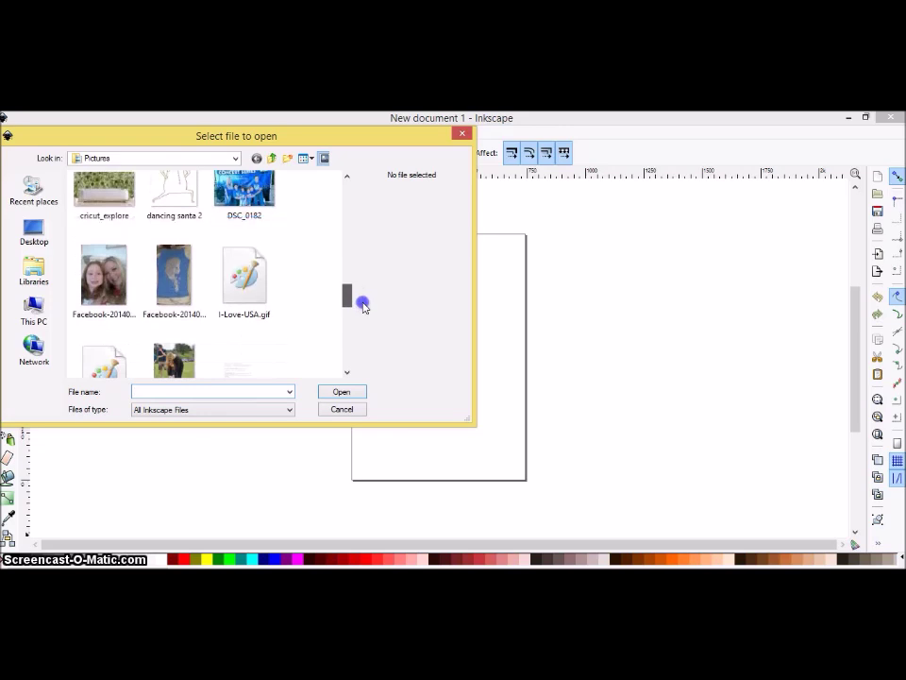
click(249, 271)
click(341, 391)
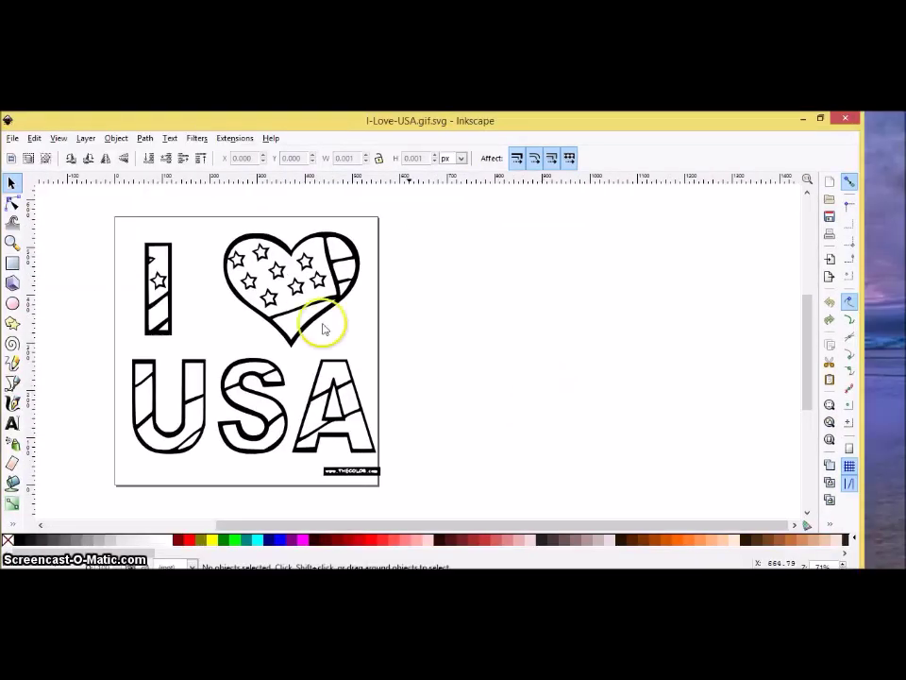
Step: Break the whole traced image apart into separate pieces
click(326, 327)
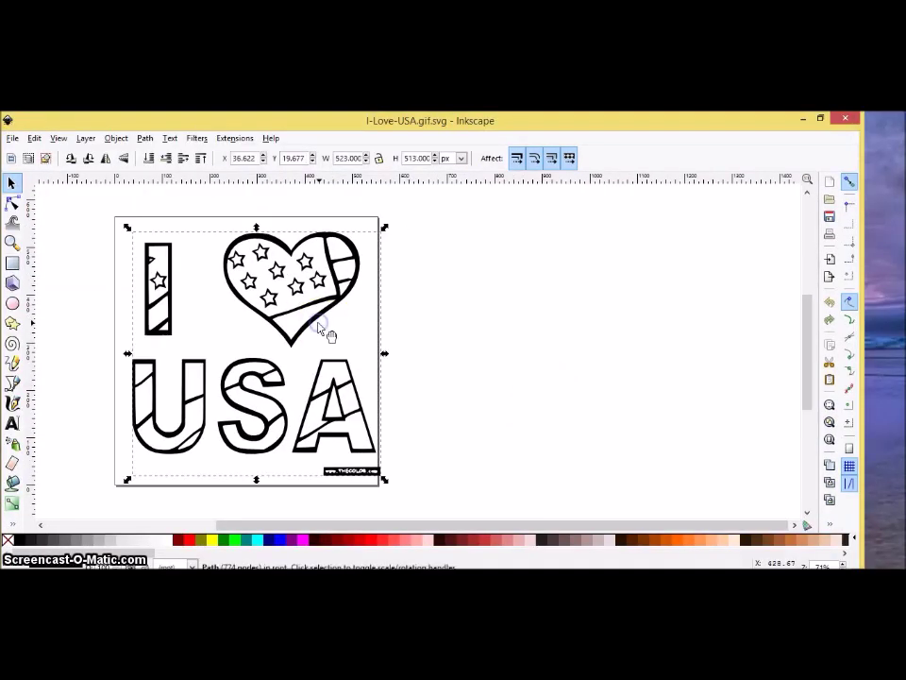
click(147, 139)
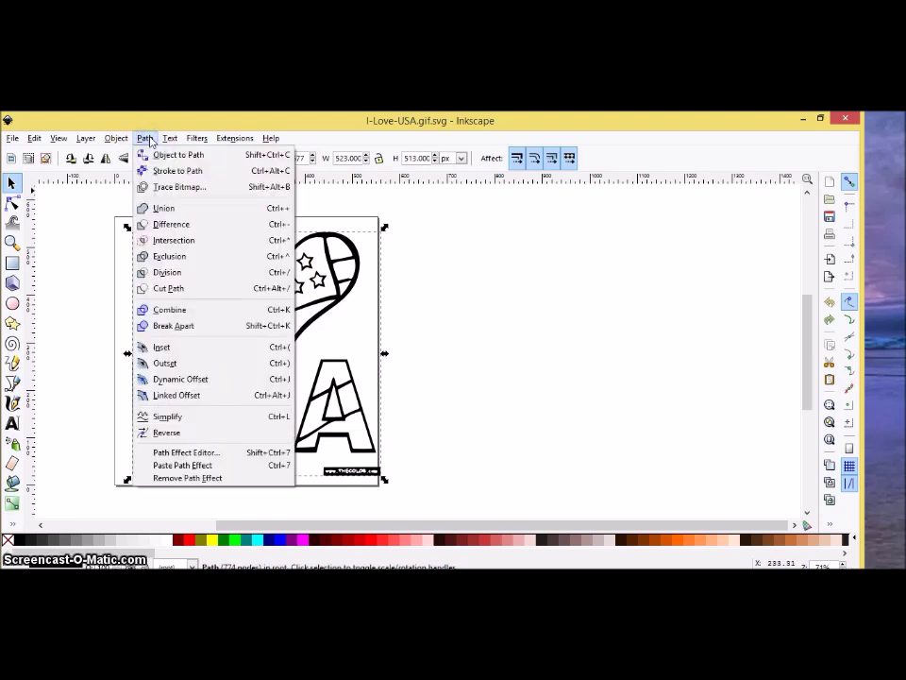
click(175, 326)
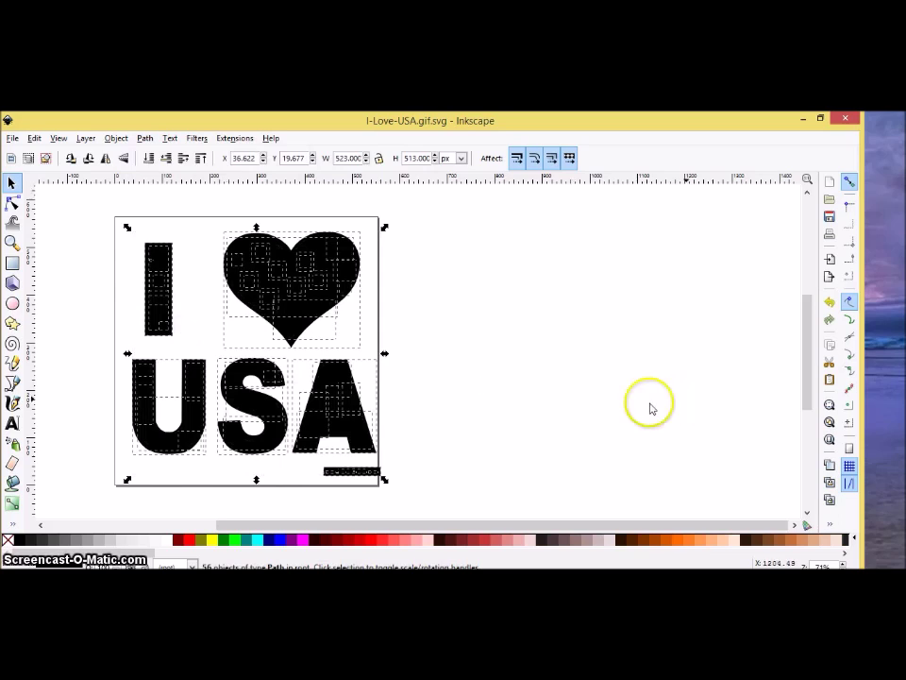
Step: Delete the small watermark strip beneath the A
click(649, 408)
drag(319, 462, 387, 485)
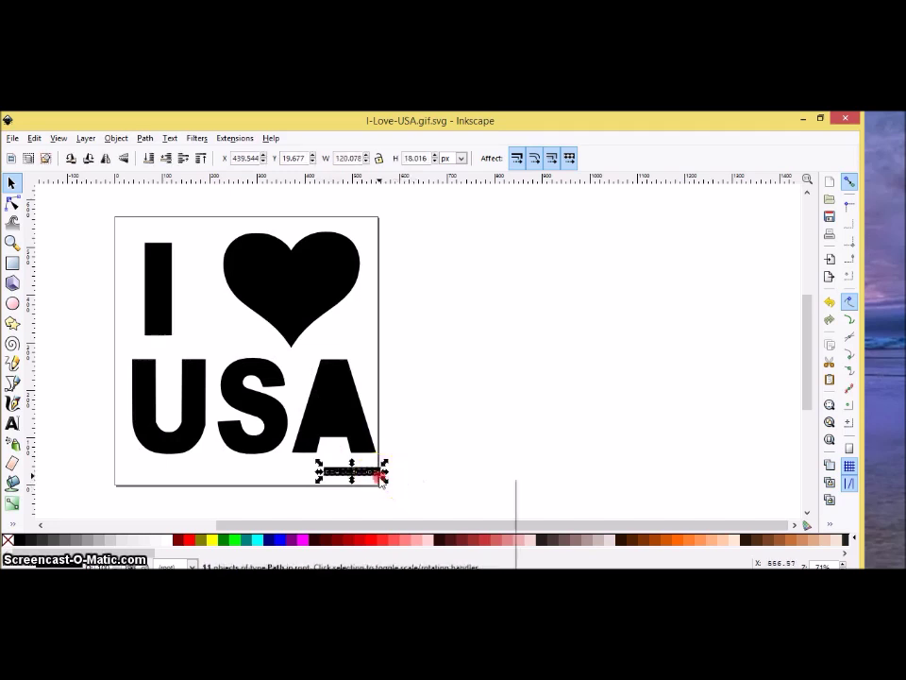
right_click(379, 476)
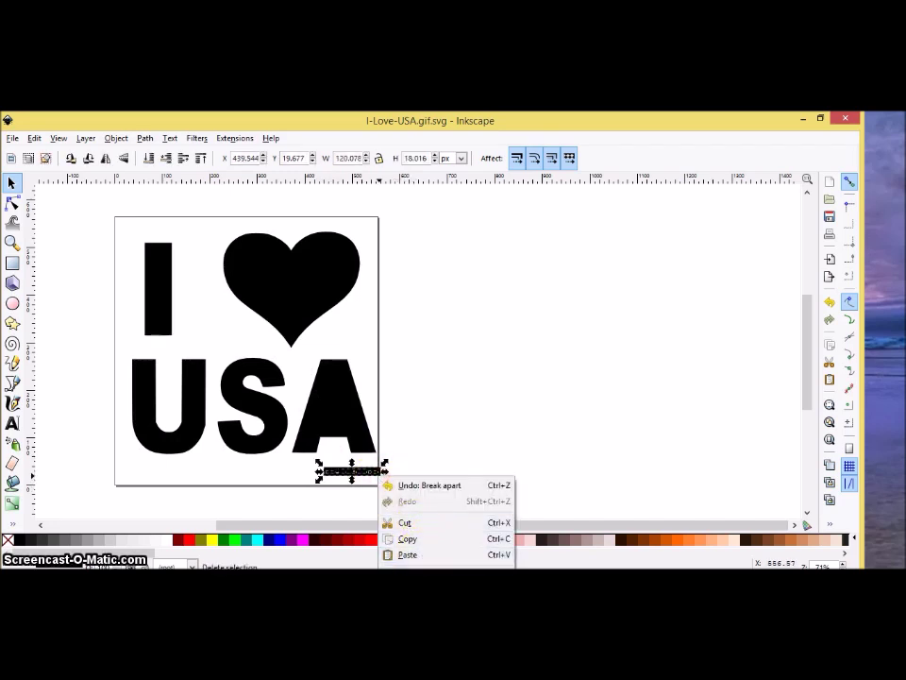
click(404, 522)
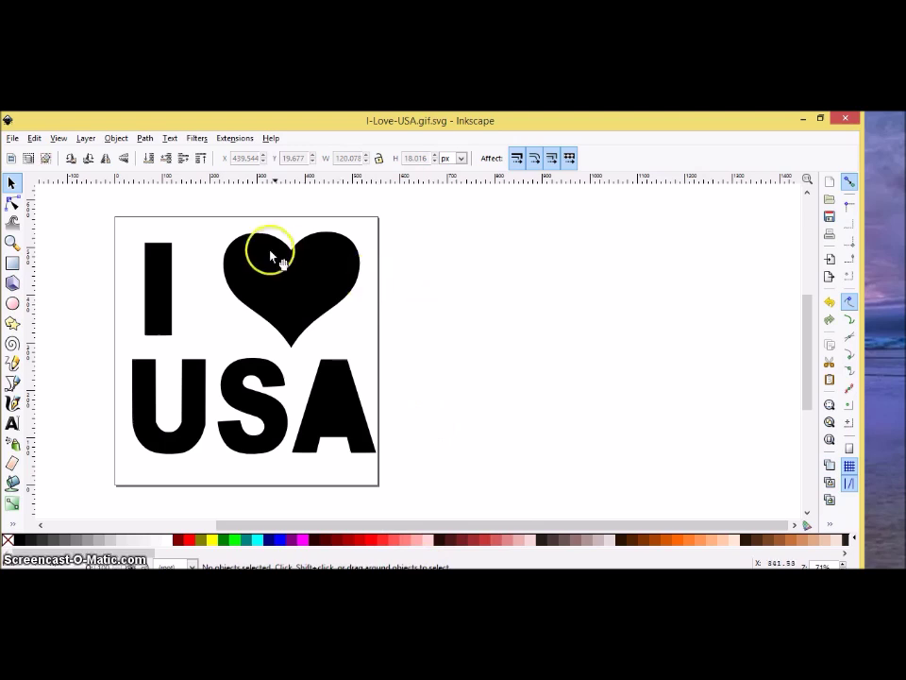
Step: Fill the top of the I red and its lower part white
click(162, 253)
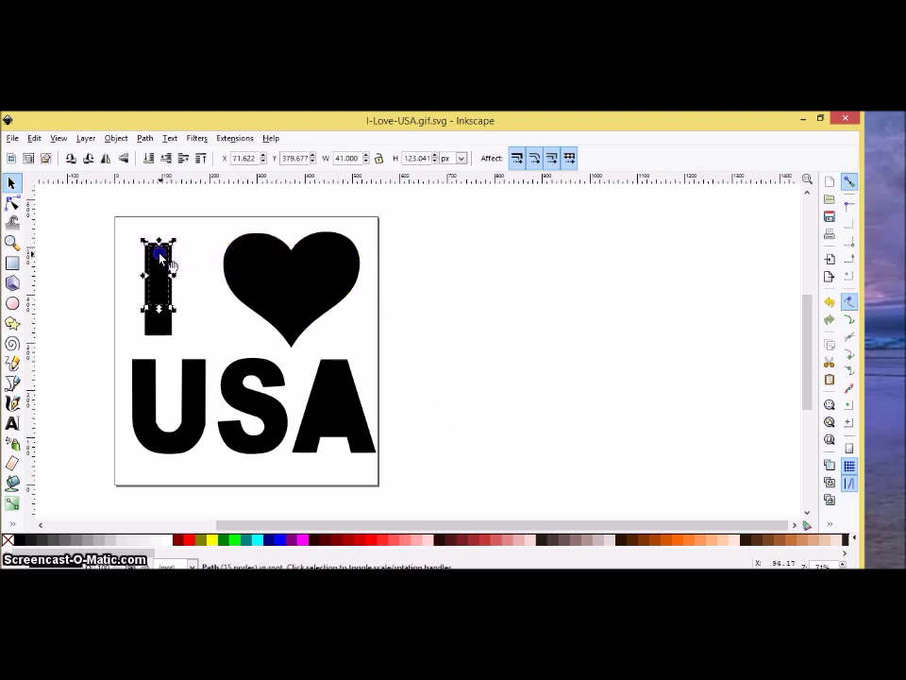
click(171, 541)
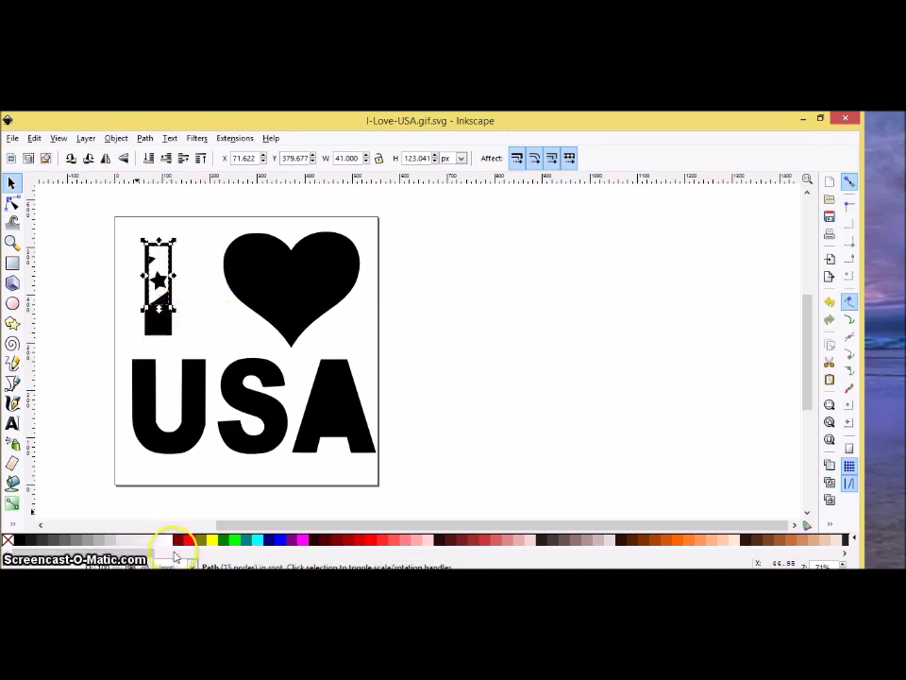
click(193, 540)
click(195, 296)
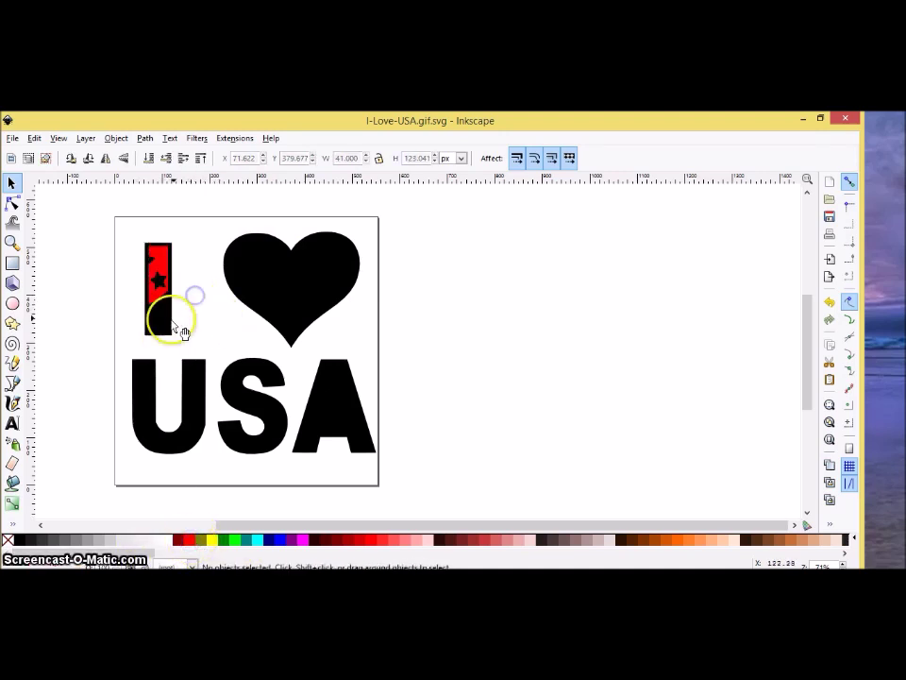
click(170, 322)
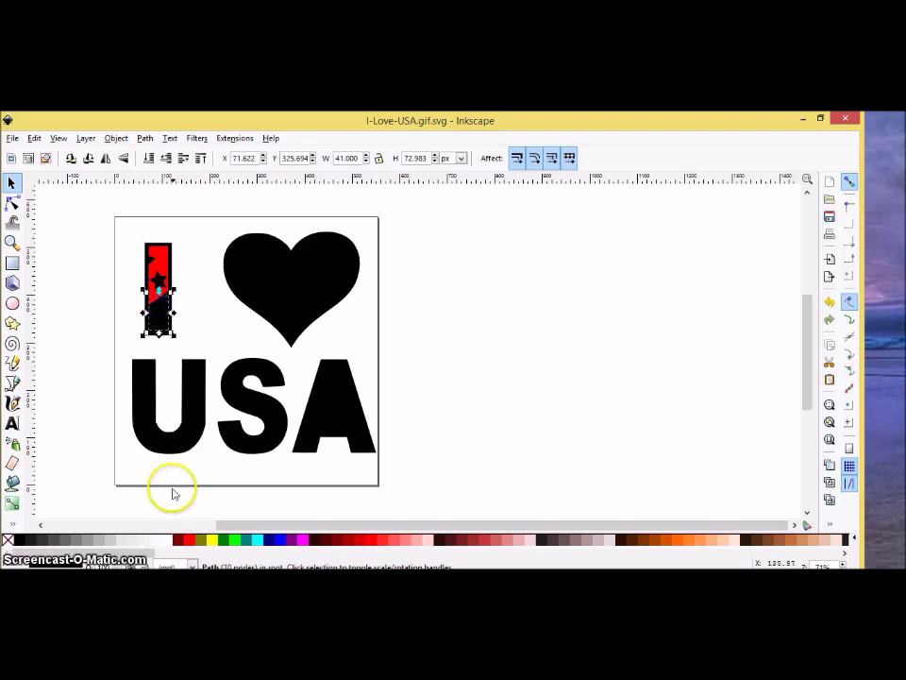
click(168, 540)
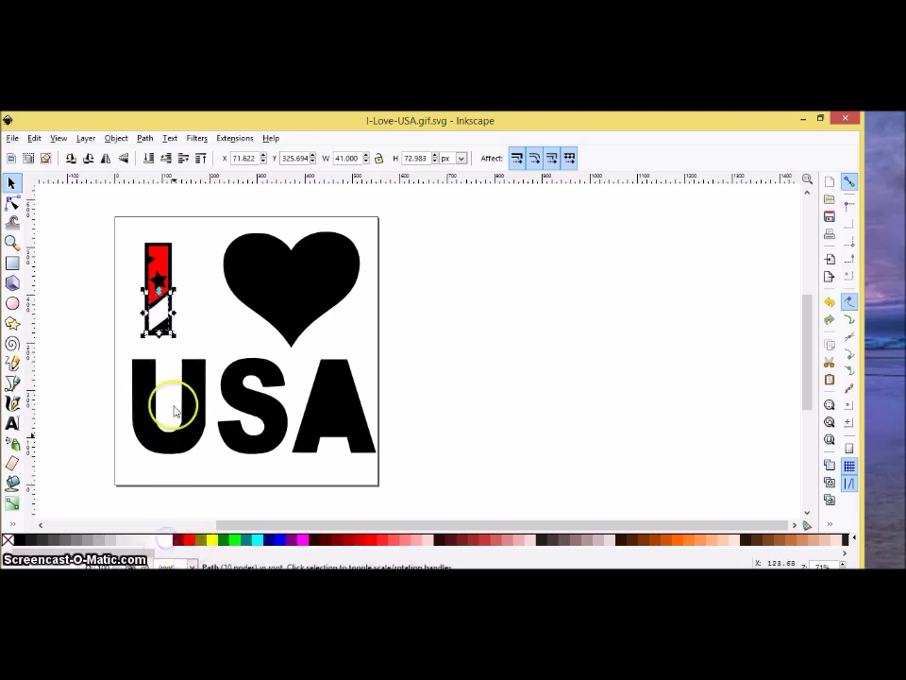
click(152, 324)
Step: Make the star in the I's red top and the tiny top piece white
click(162, 328)
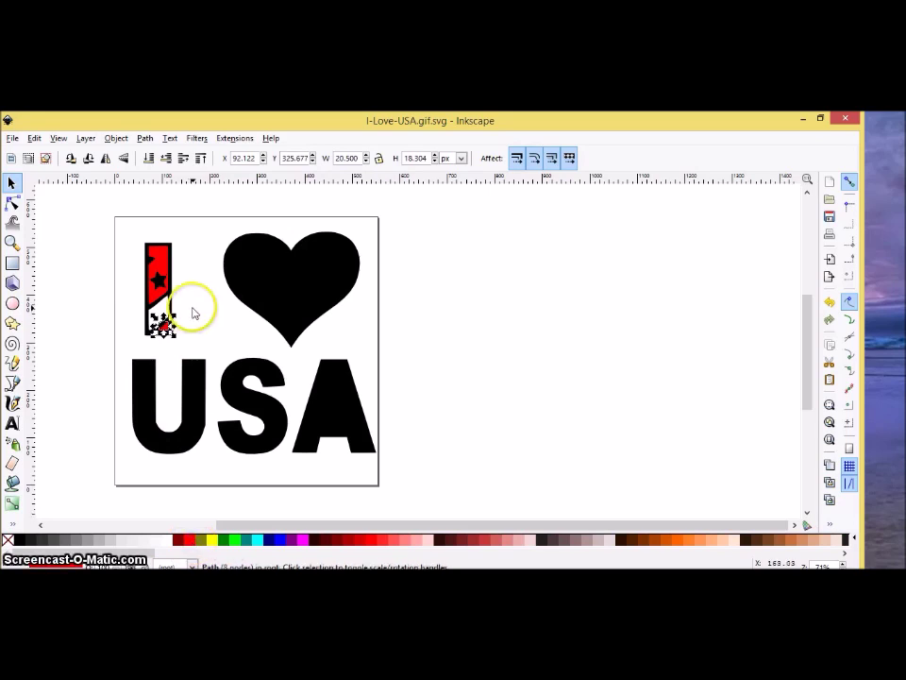
click(161, 280)
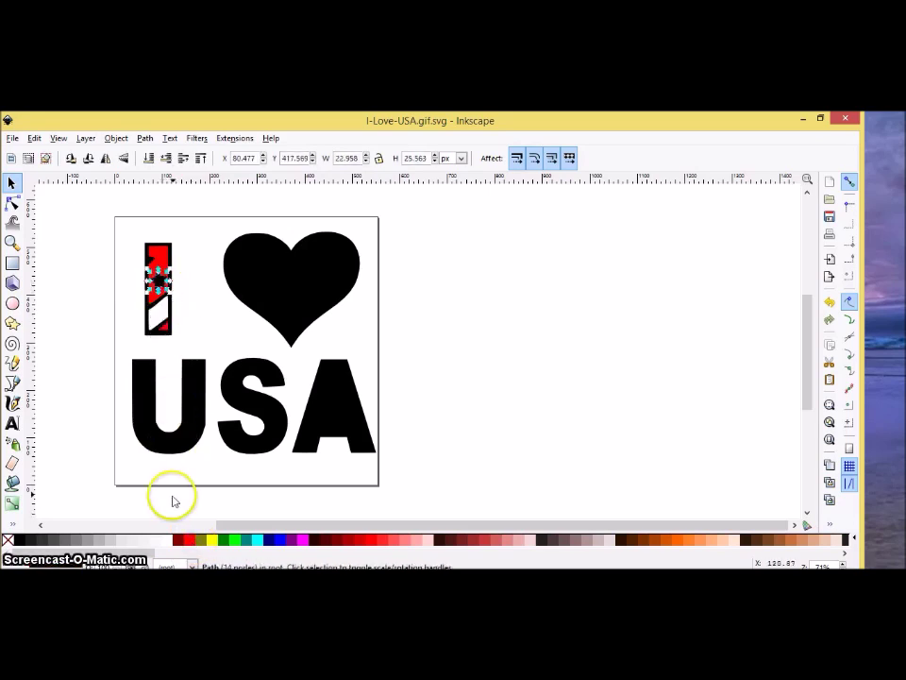
click(168, 540)
click(128, 308)
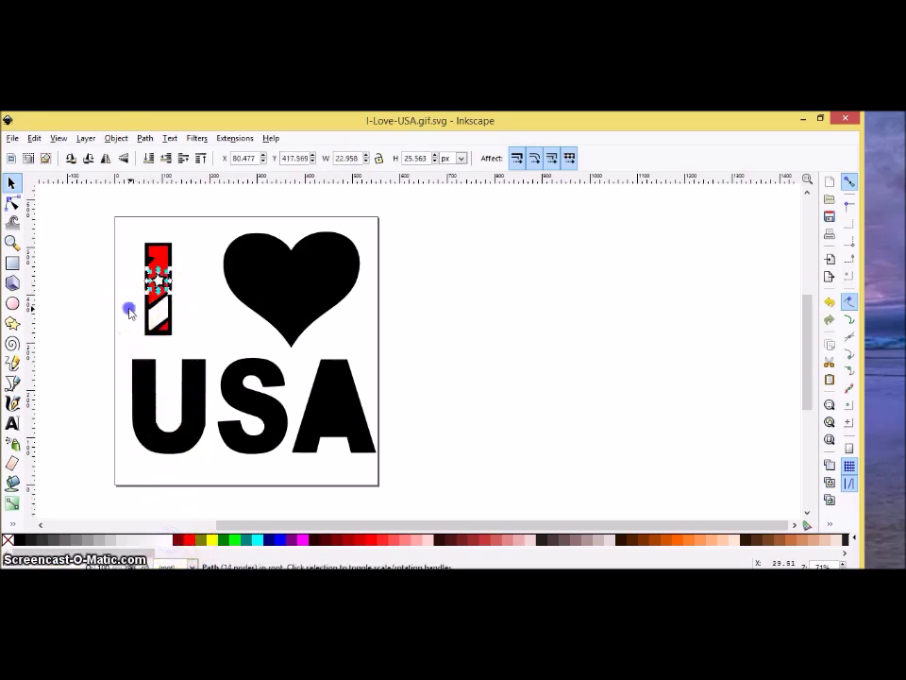
click(151, 262)
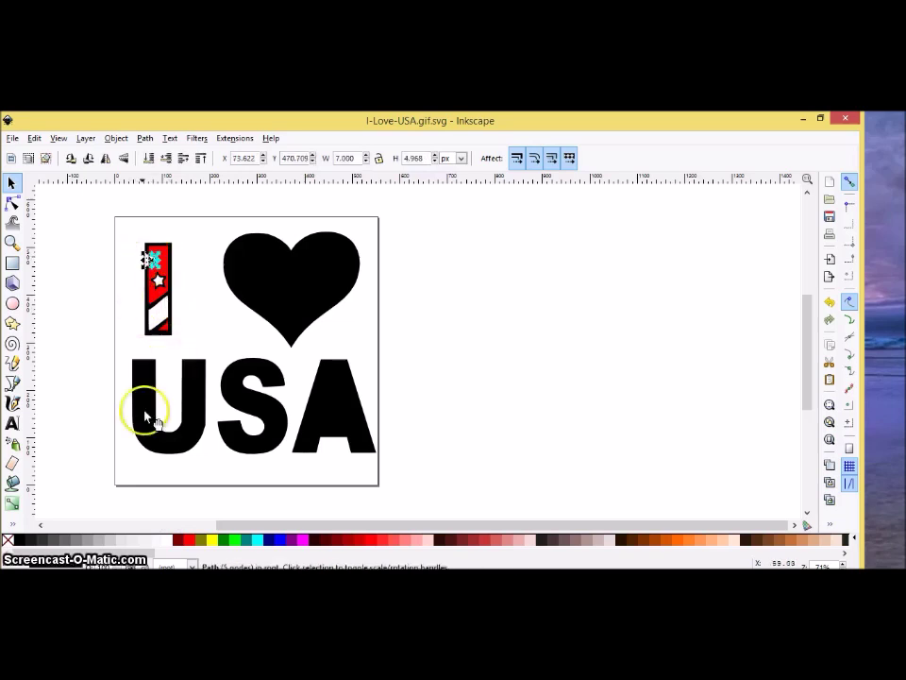
click(170, 540)
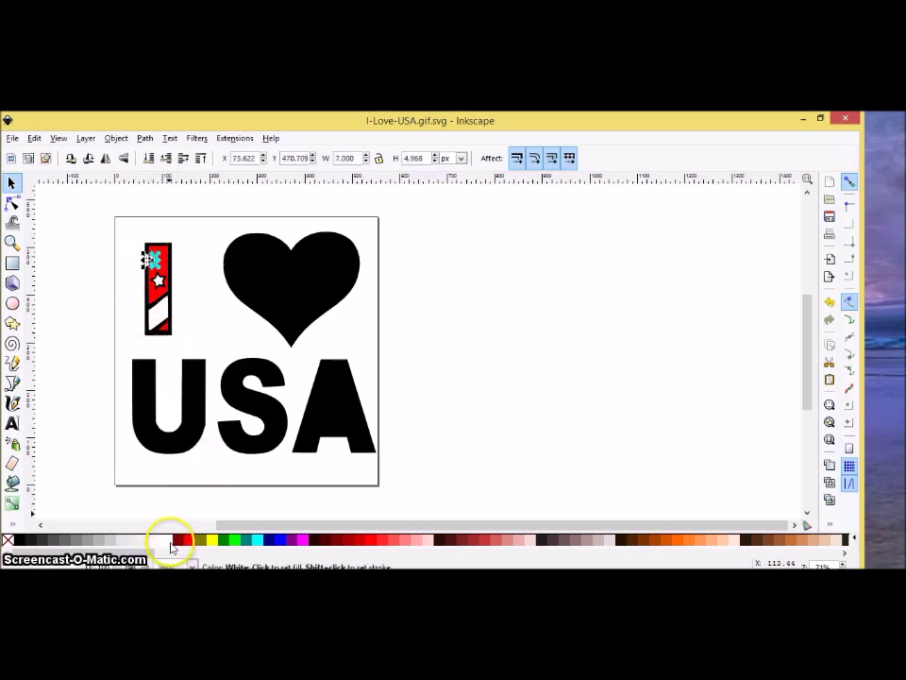
click(407, 318)
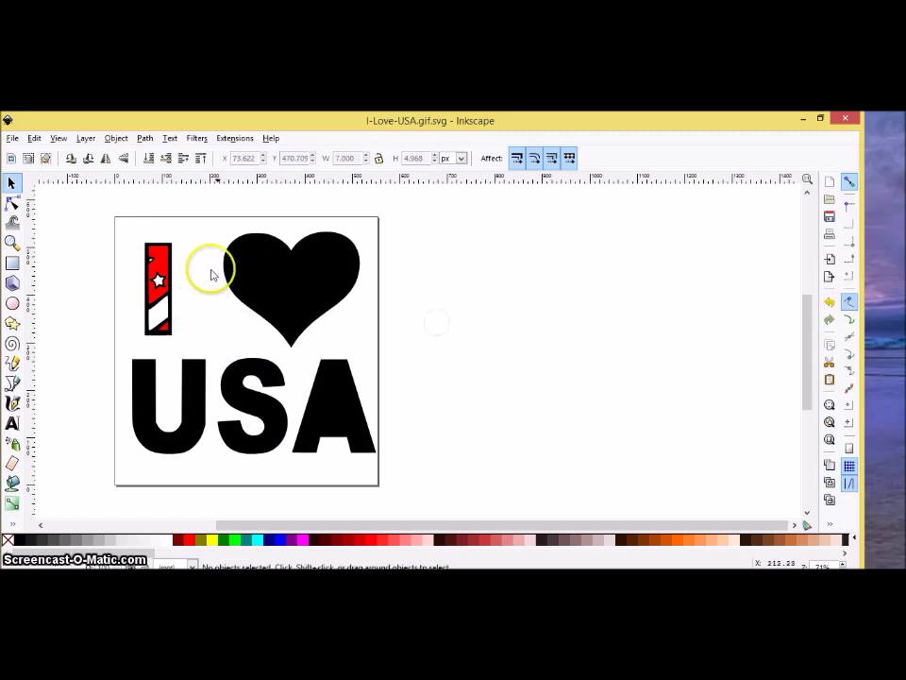
Step: Turn the heart's top-left star white and fill the heart blue
click(229, 263)
click(192, 540)
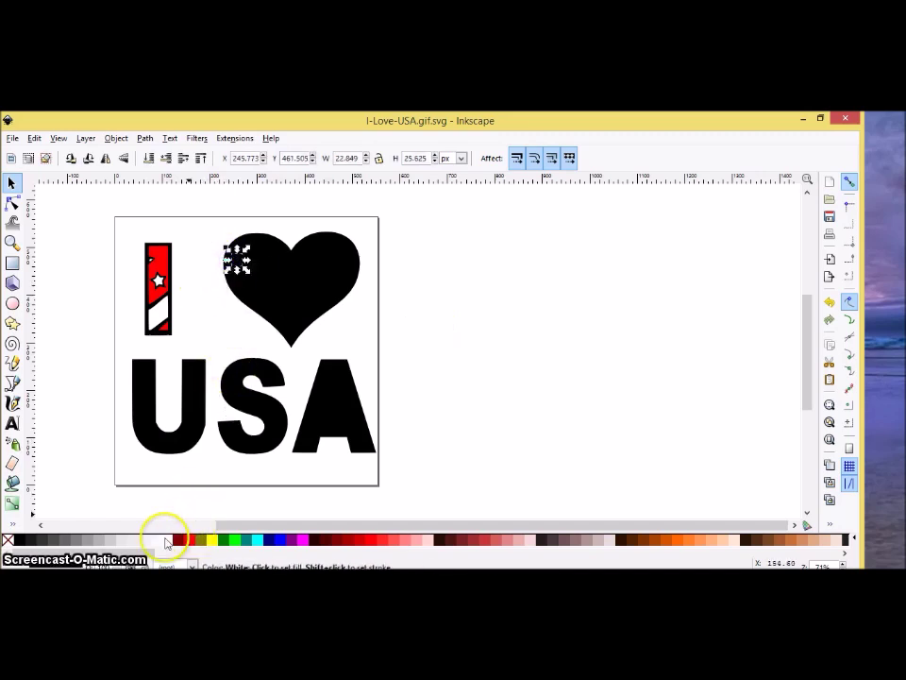
click(166, 541)
click(214, 223)
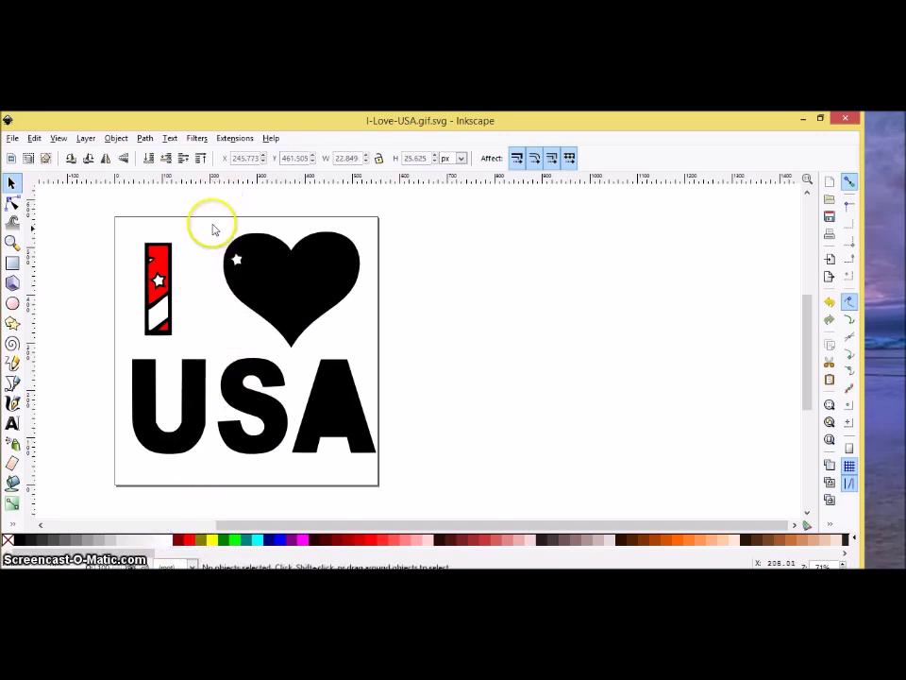
click(243, 251)
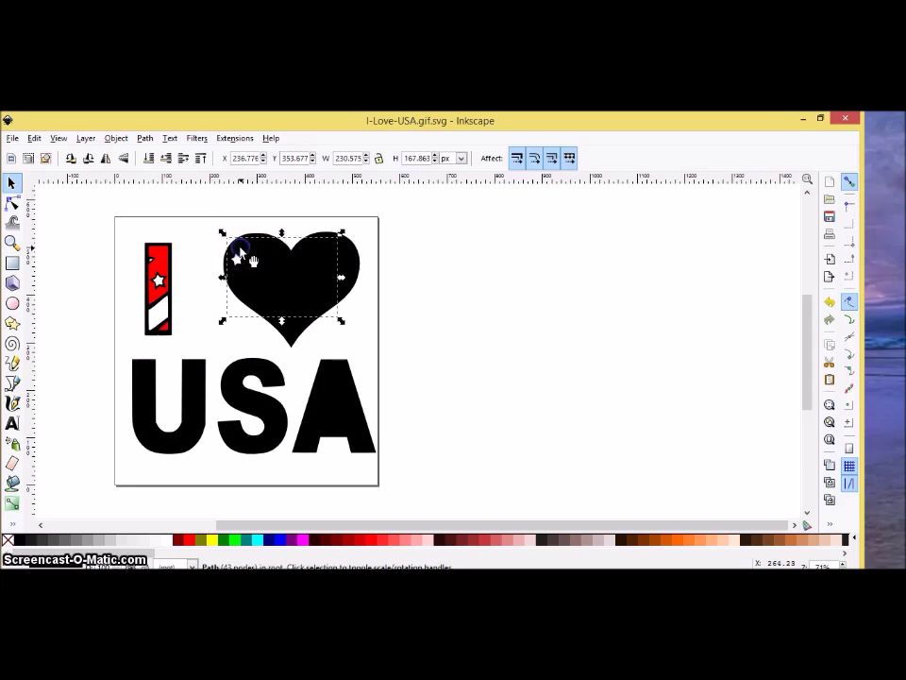
click(282, 539)
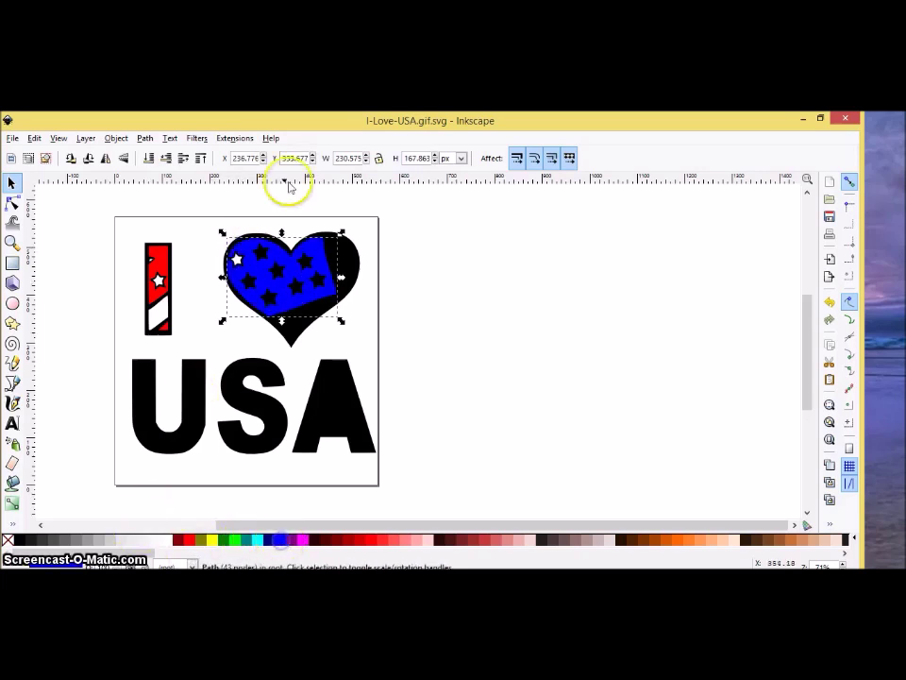
Step: Fill the heart's right lobe red and a small right-side piece white
click(344, 253)
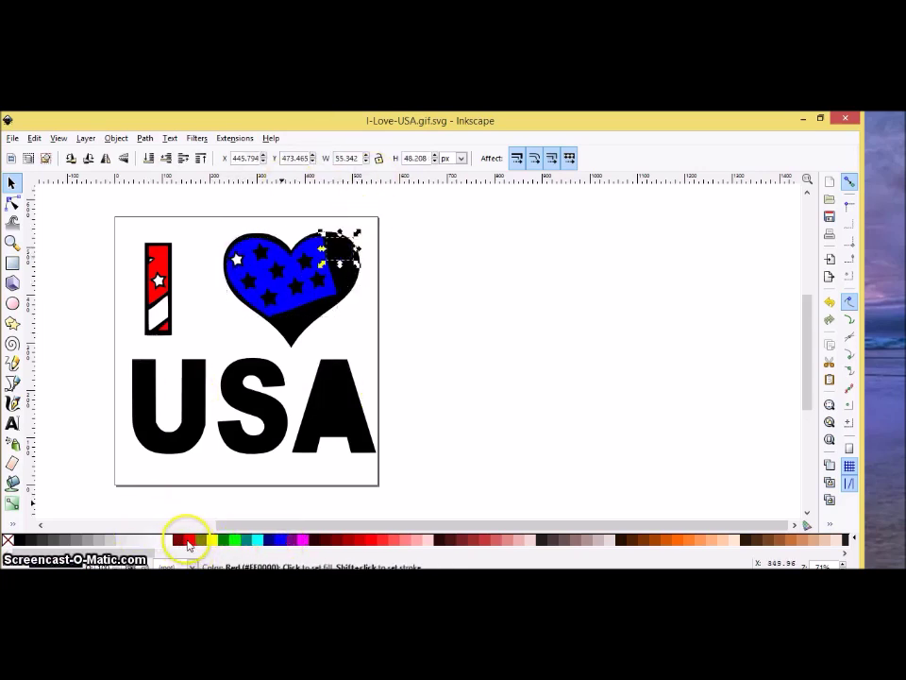
click(189, 541)
click(396, 366)
click(345, 287)
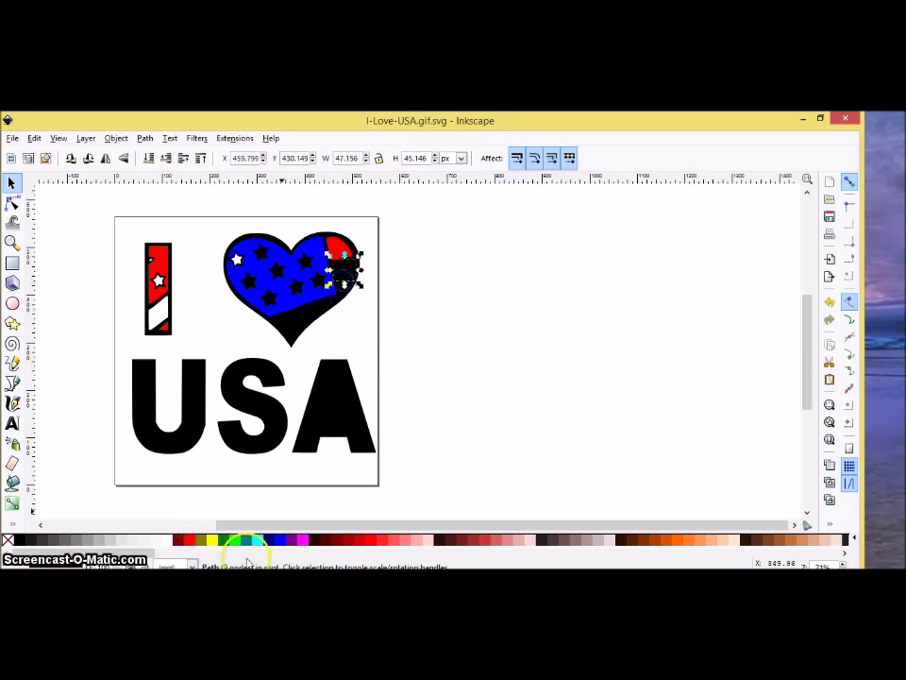
click(169, 540)
click(550, 383)
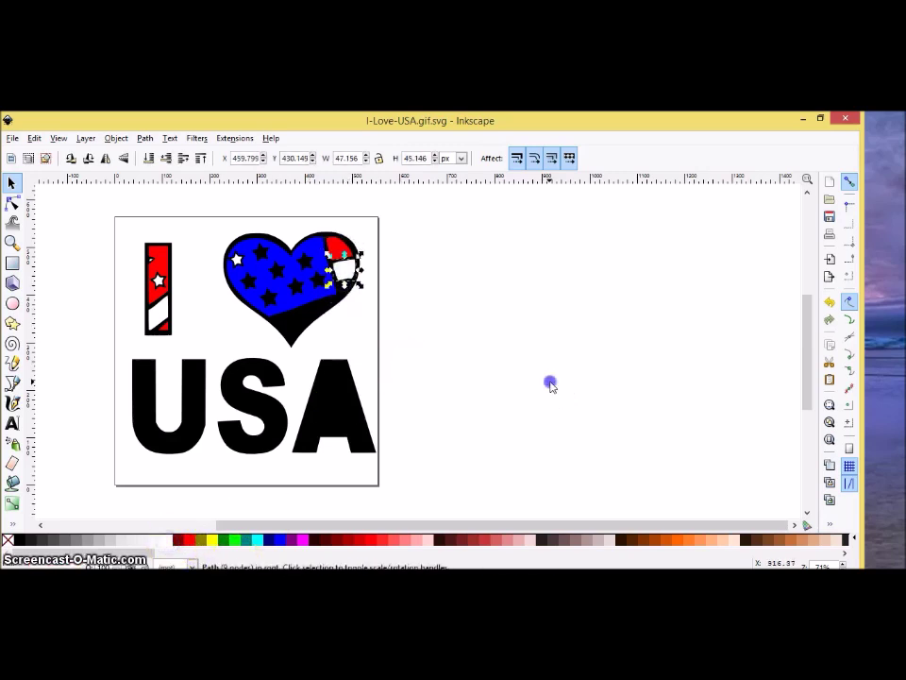
Step: Fill the lower part of the heart and a small edge piece red
click(285, 321)
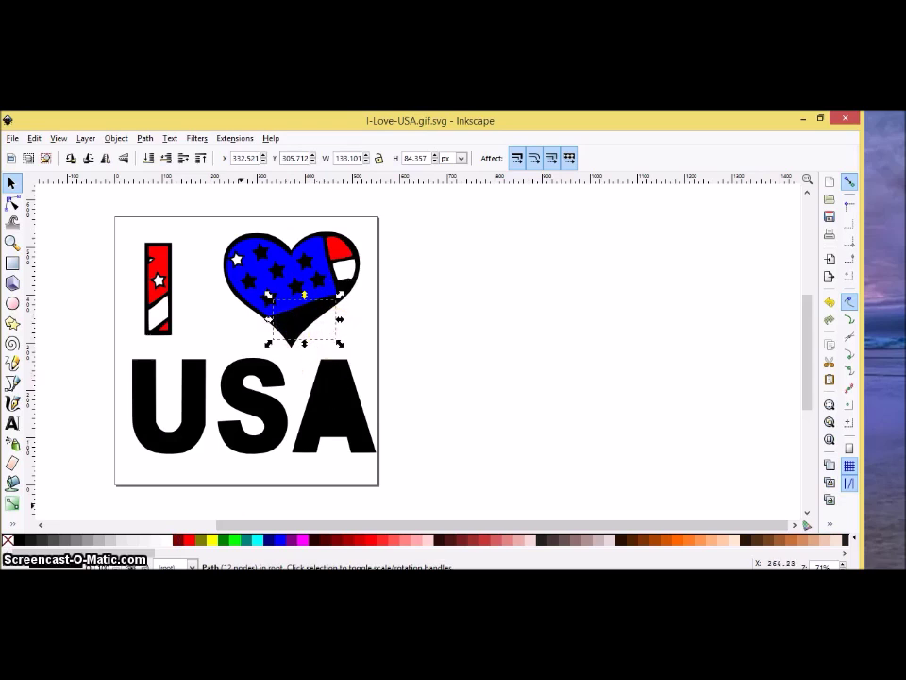
click(188, 540)
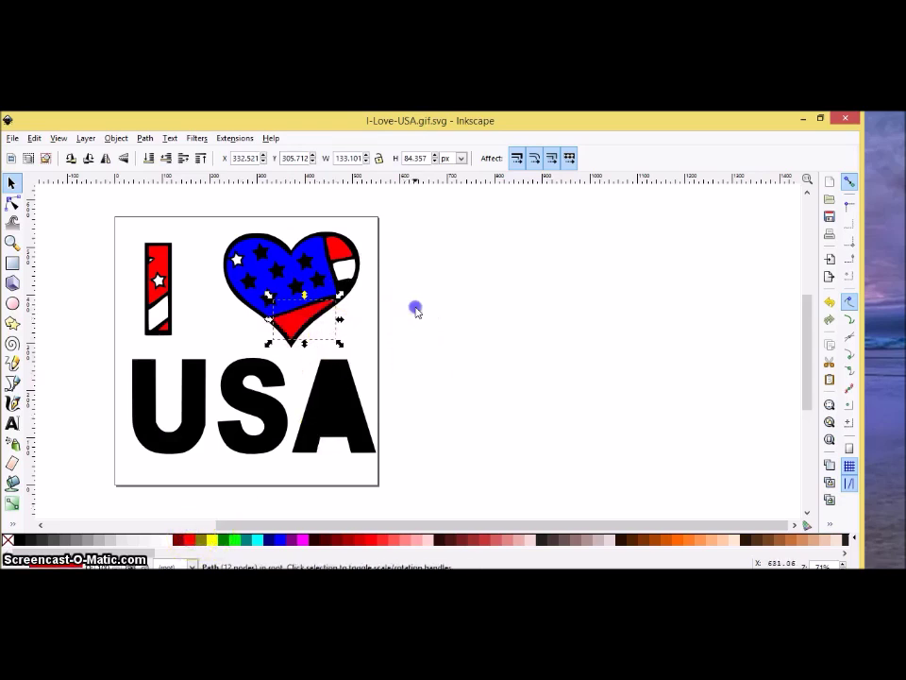
click(344, 283)
click(202, 542)
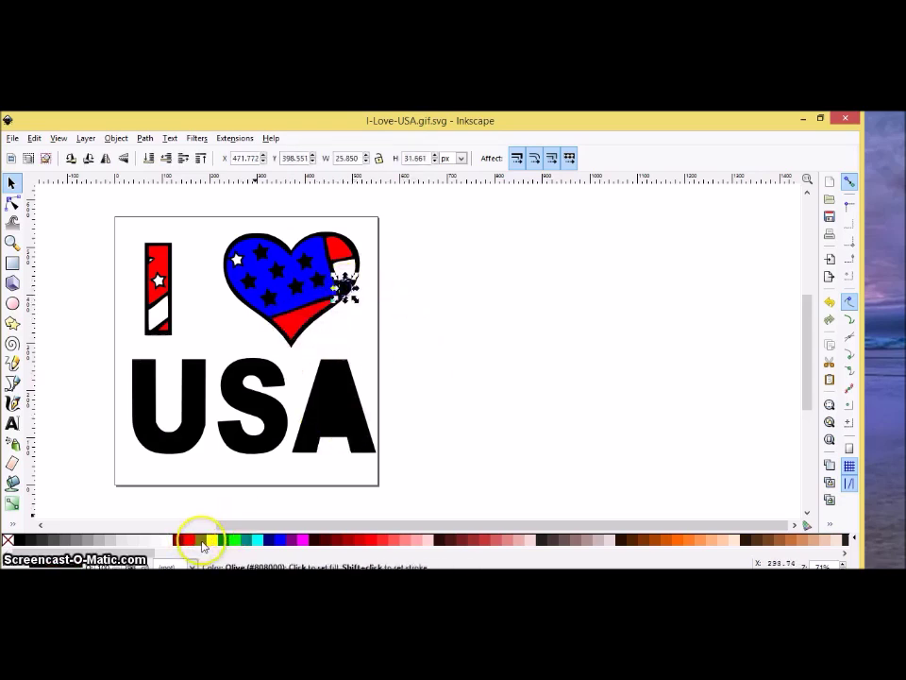
click(186, 540)
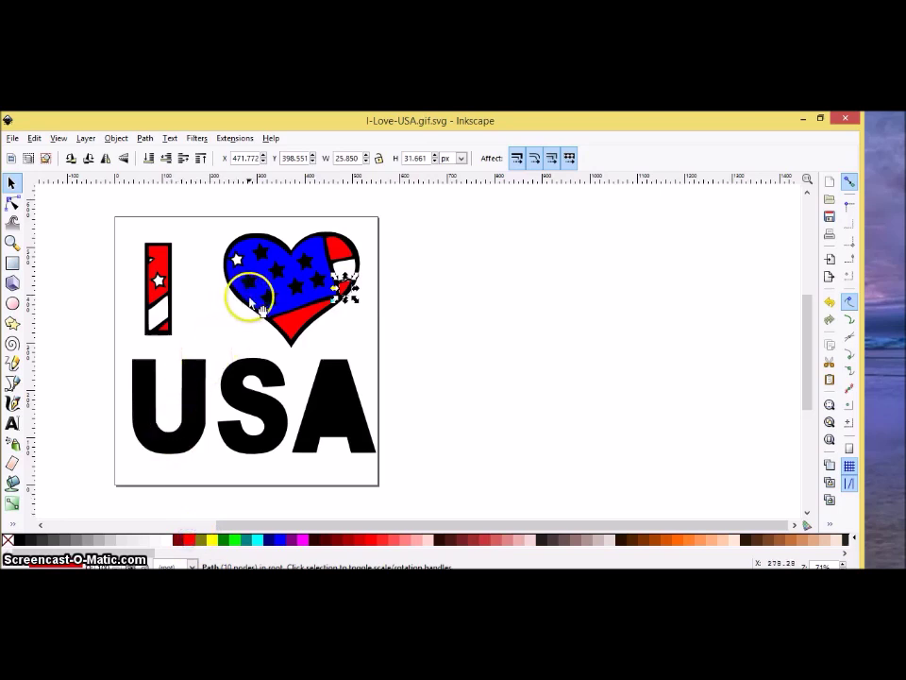
Step: Select the seven black stars on the heart together and fill them white
click(227, 319)
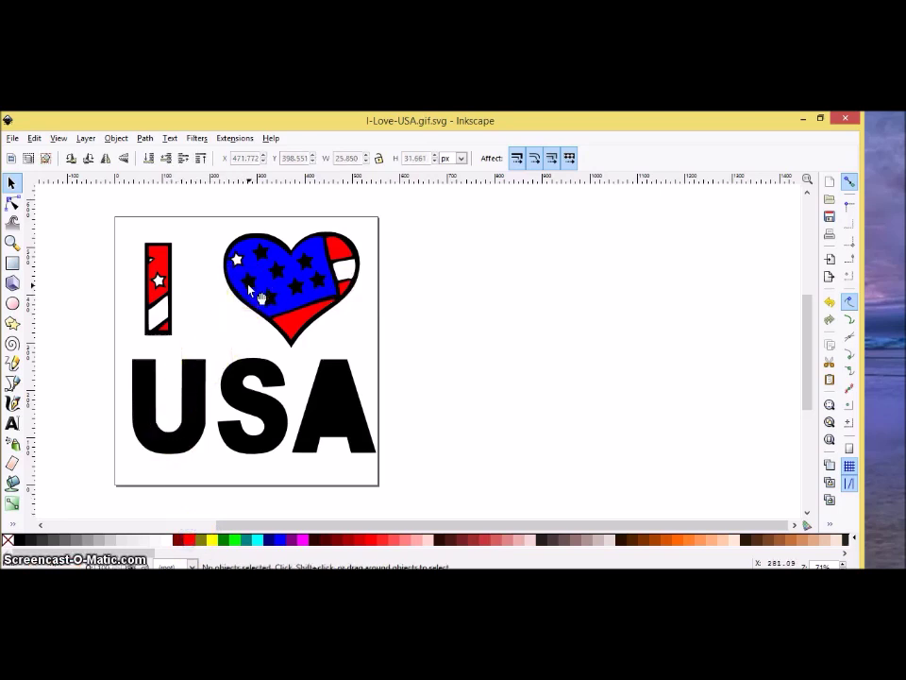
click(259, 295)
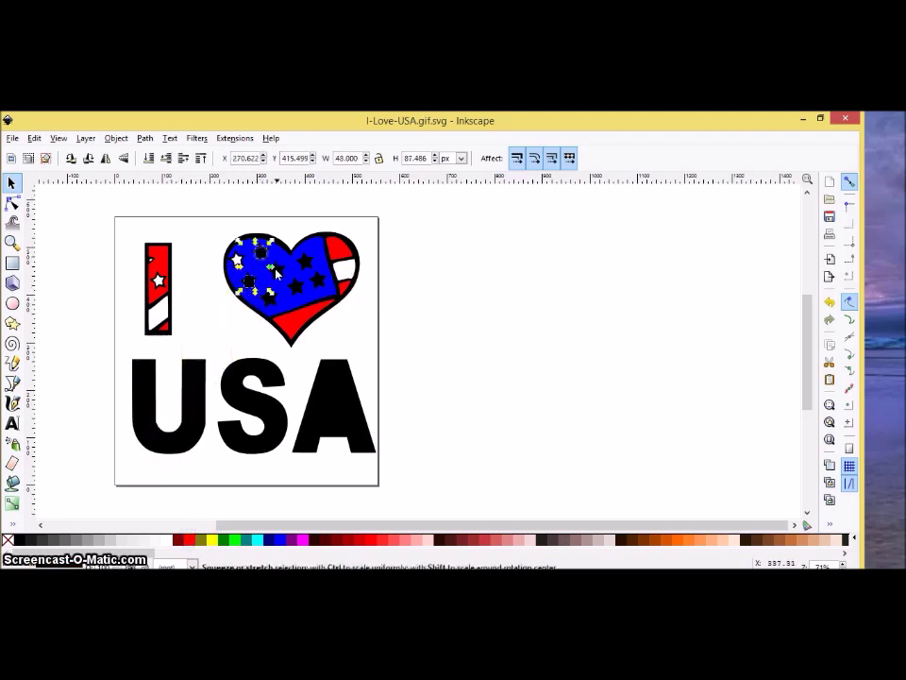
shift+click(247, 281)
shift+click(263, 311)
shift+click(338, 288)
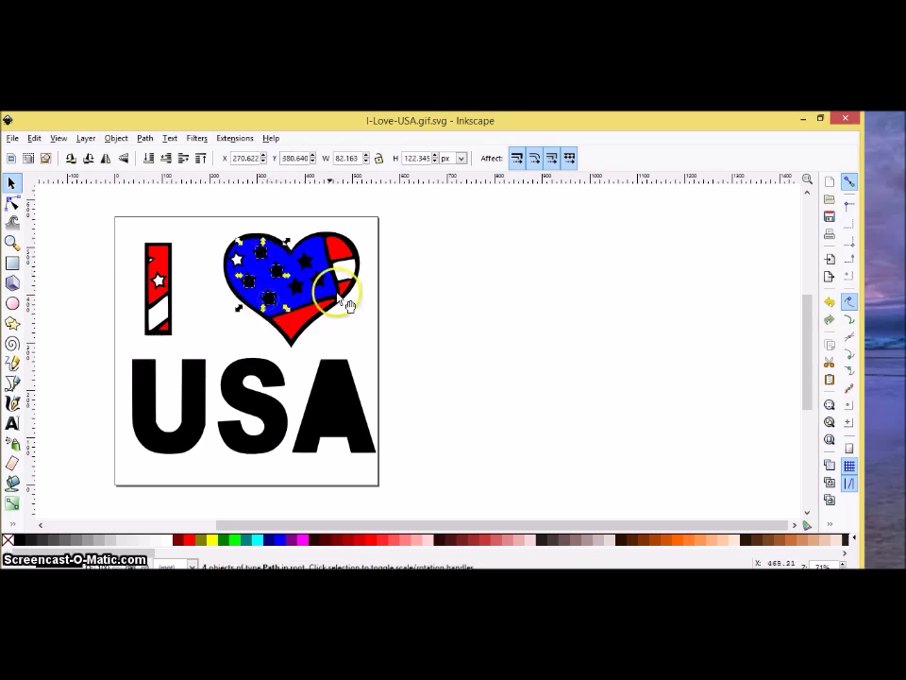
shift+click(303, 269)
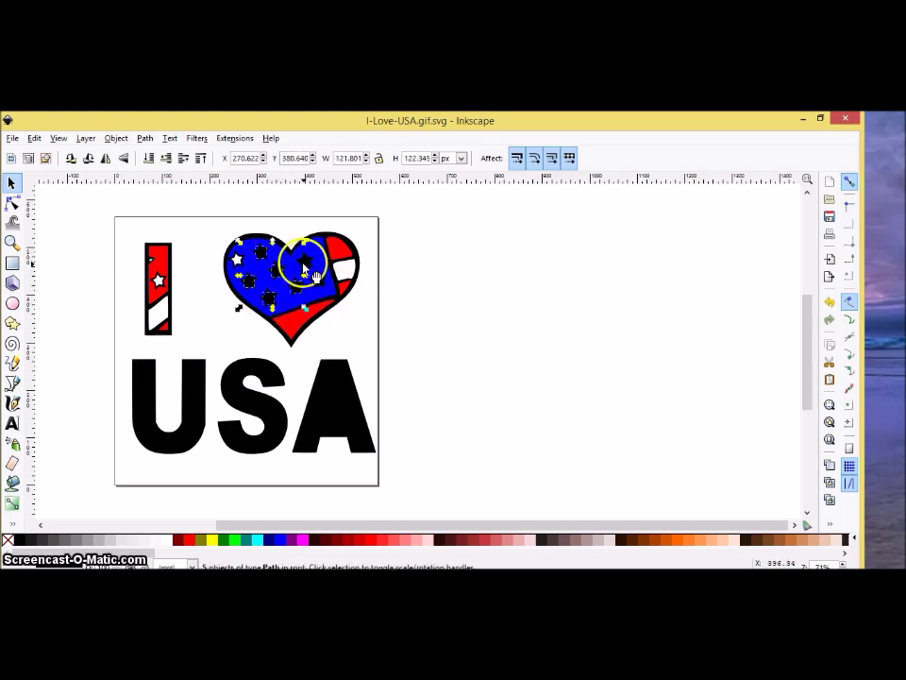
shift+click(318, 282)
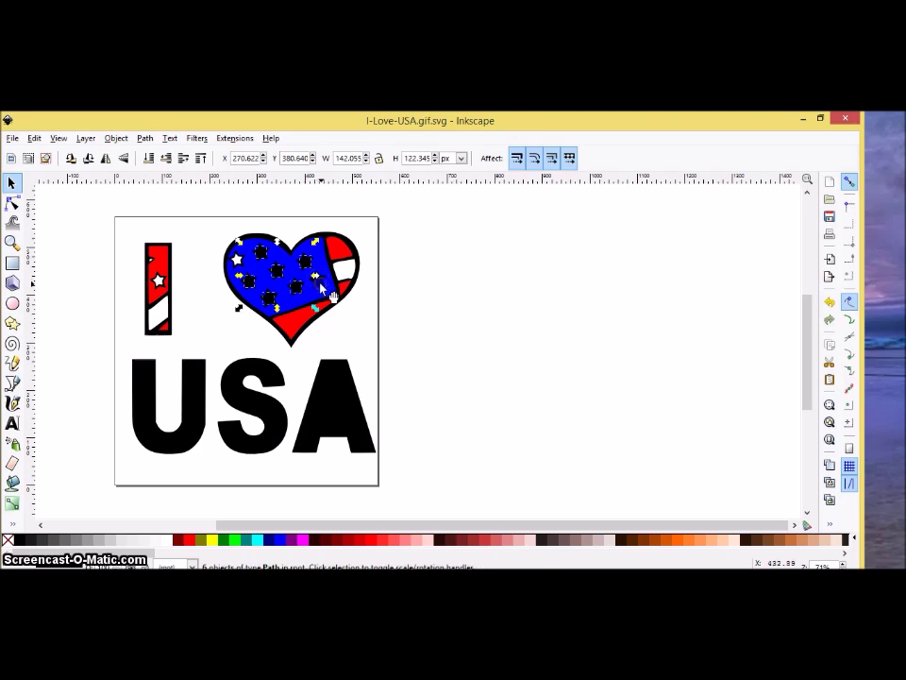
shift+click(333, 296)
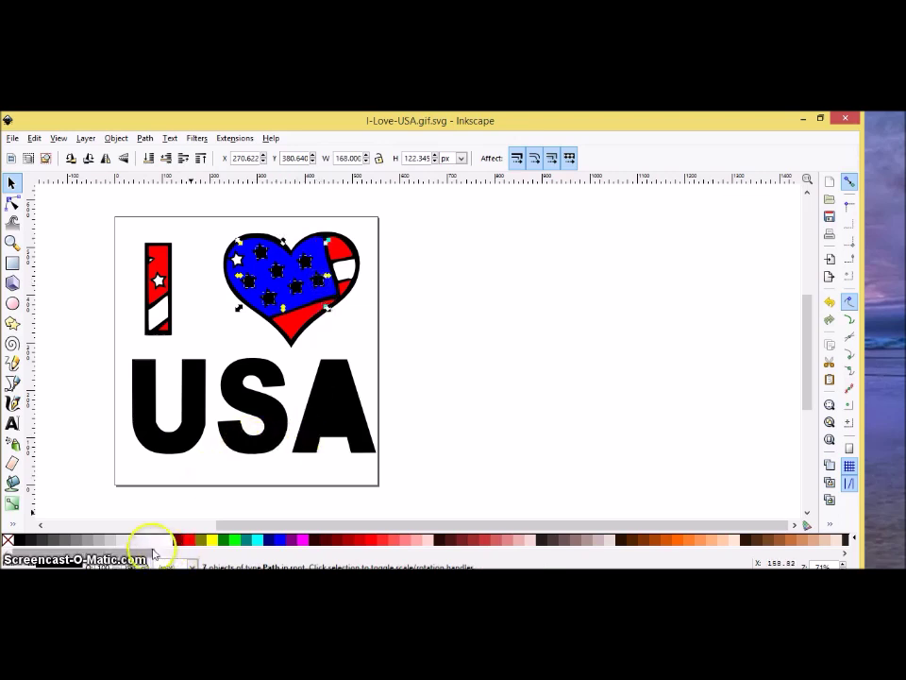
click(168, 541)
Step: Fill the U's small top piece red and its left and middle pieces white
click(423, 400)
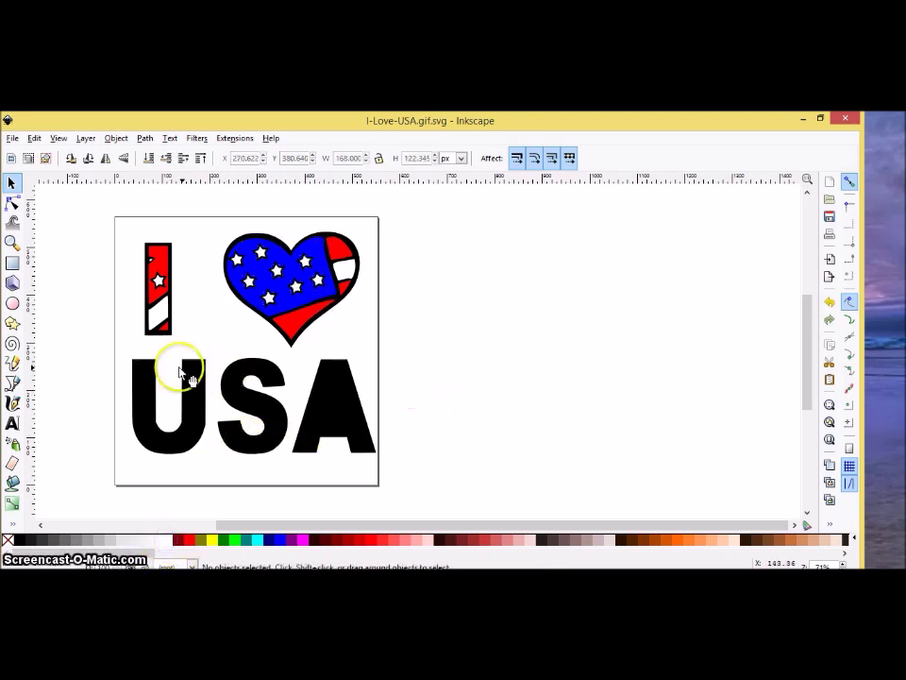
click(143, 373)
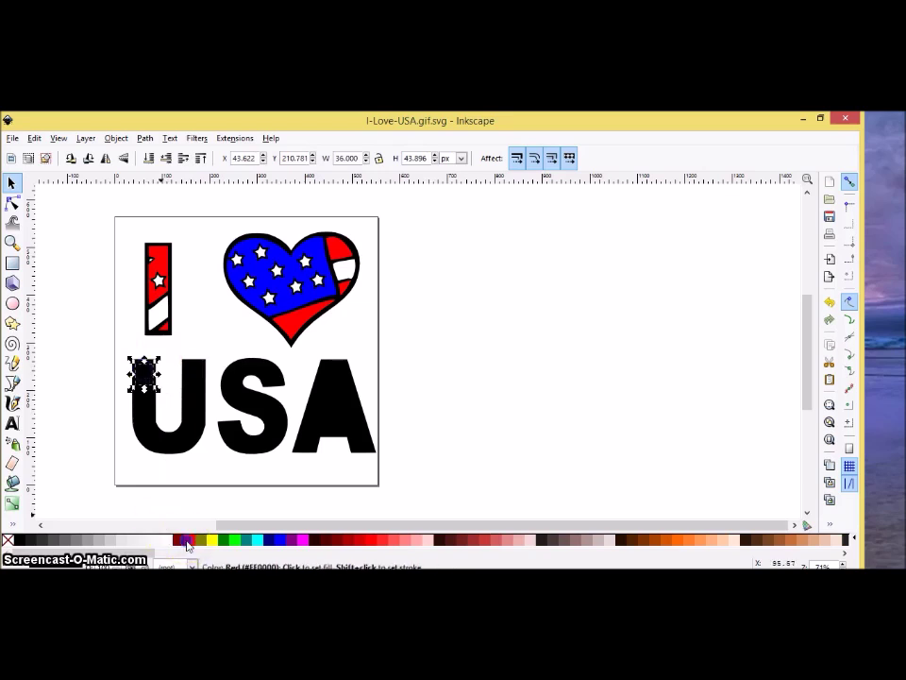
click(187, 543)
click(133, 404)
click(165, 540)
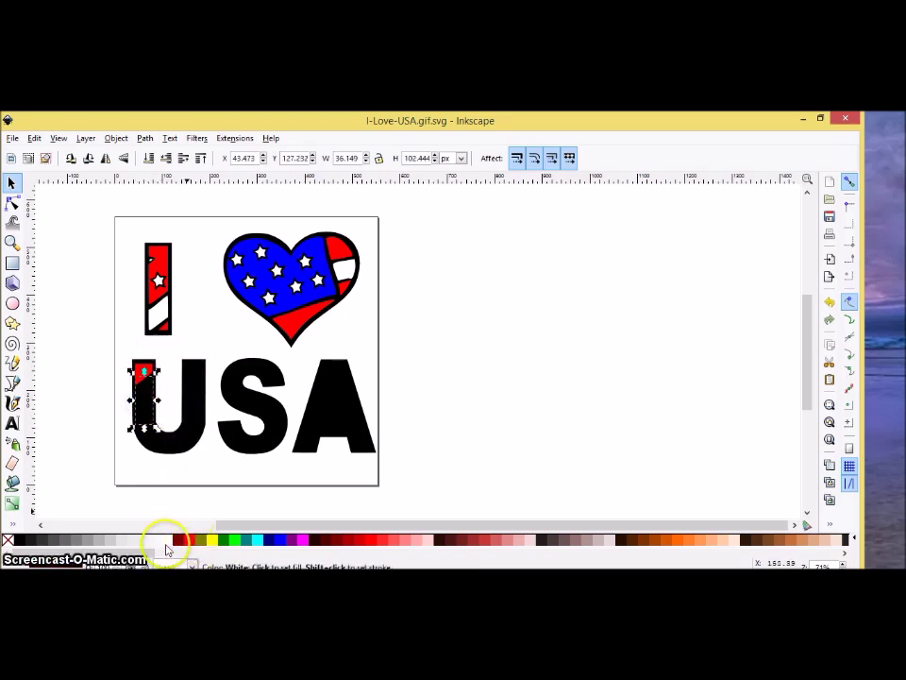
click(182, 384)
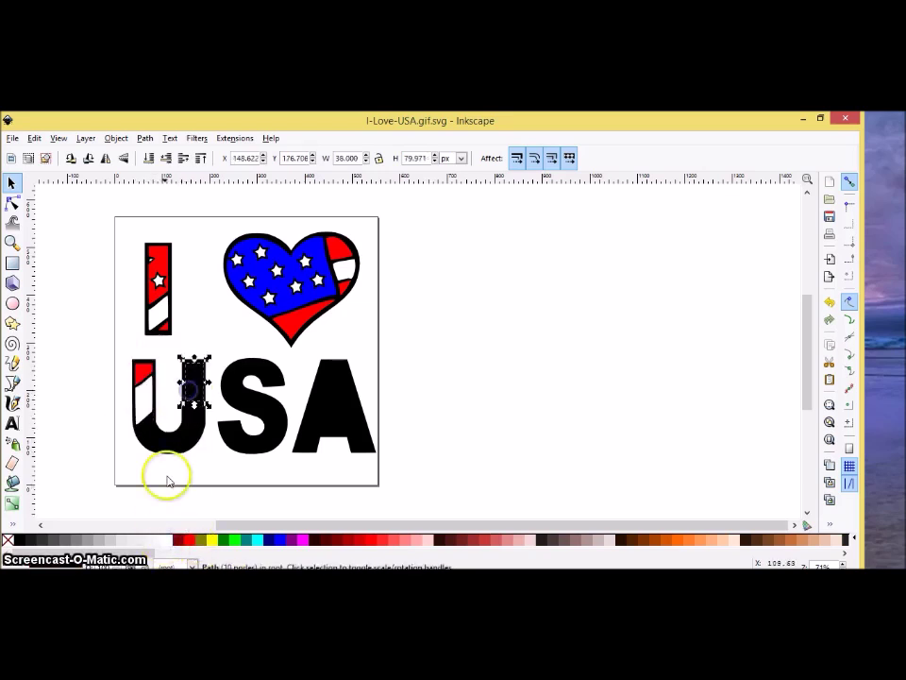
click(166, 540)
click(130, 468)
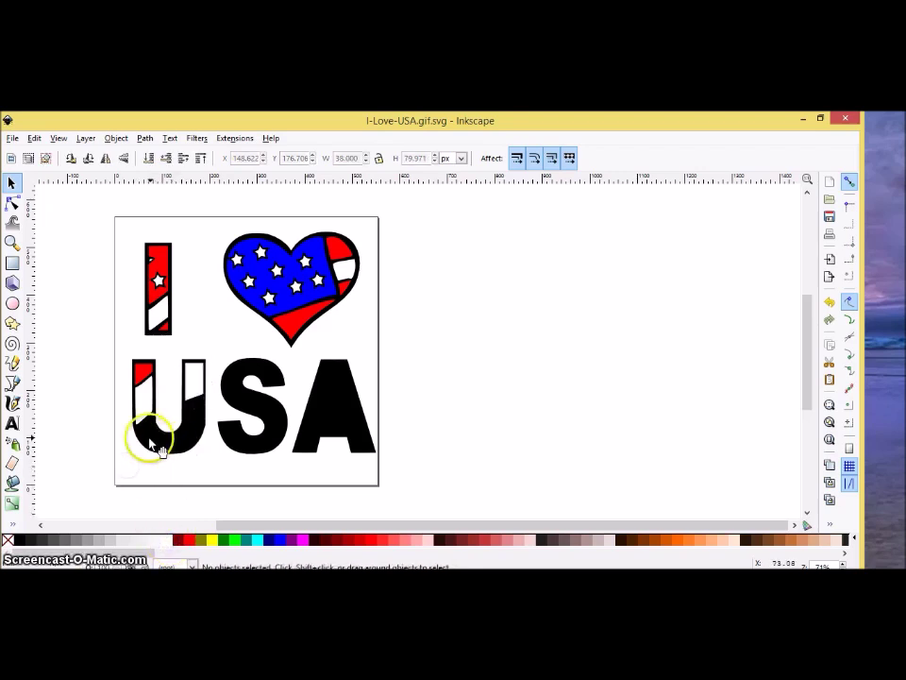
Step: Fill the U's bottom piece red and its bottom-middle piece white
click(162, 445)
click(181, 542)
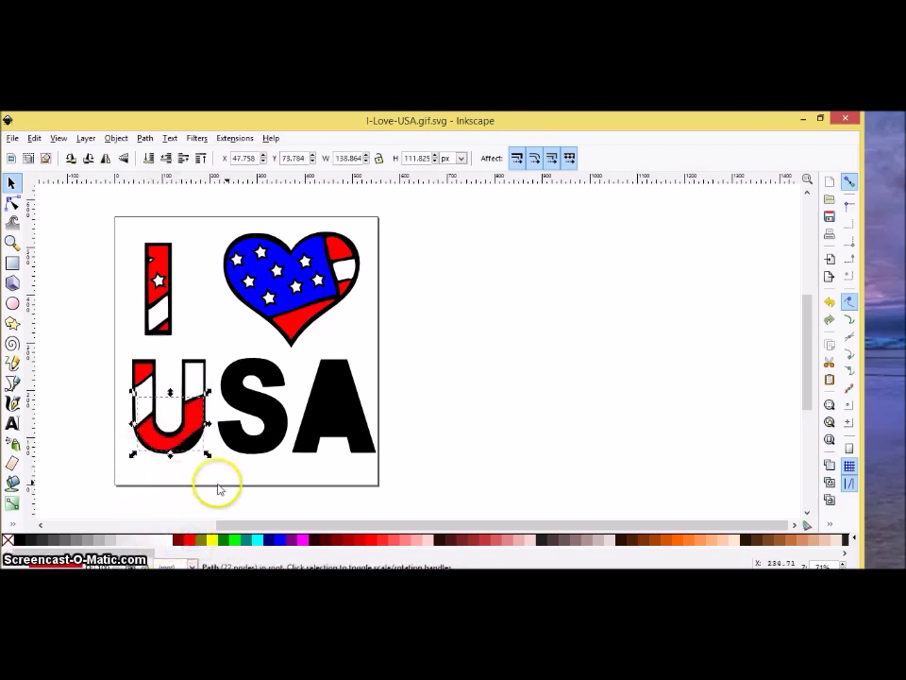
click(243, 467)
click(194, 449)
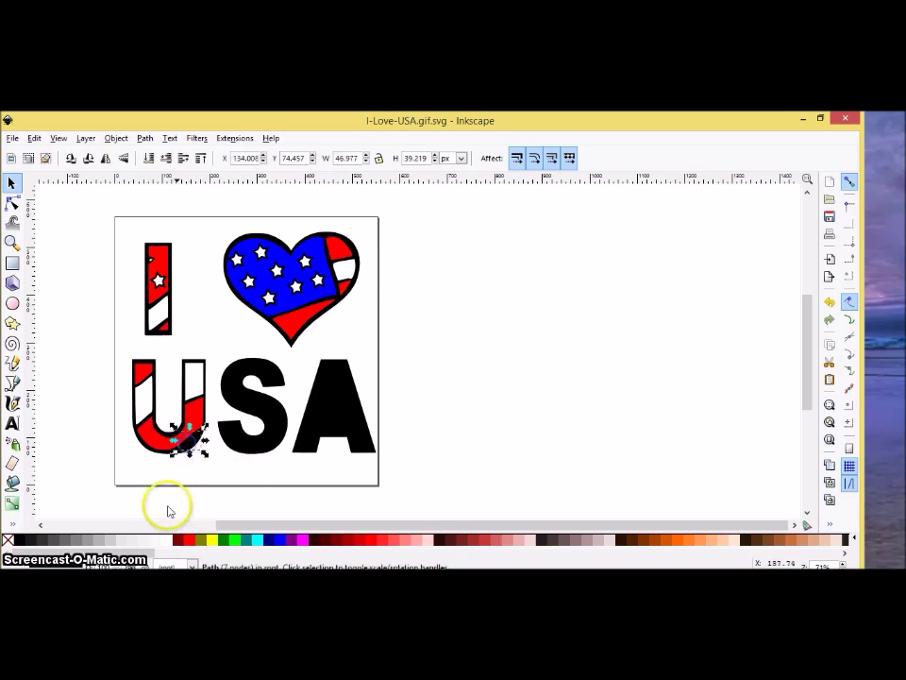
click(166, 540)
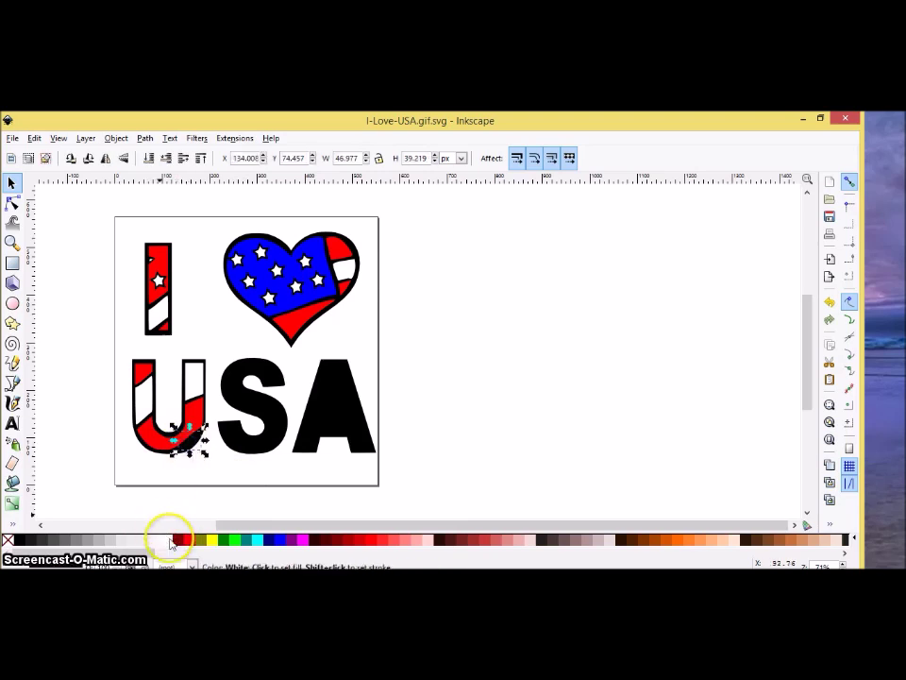
Step: Fill the S's bottom piece red and its middle and lower pieces white
click(234, 439)
click(167, 540)
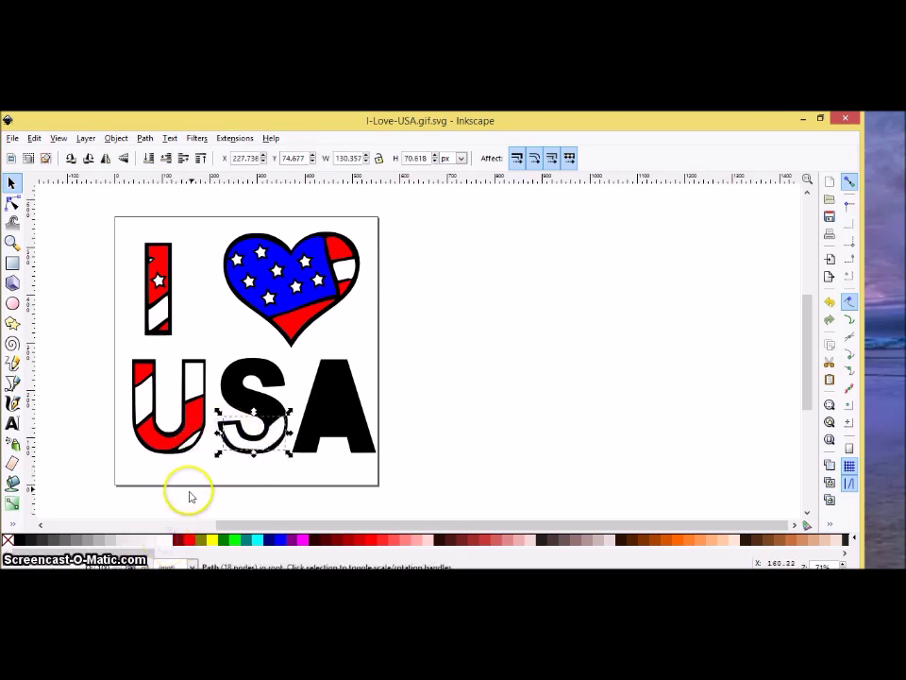
click(189, 540)
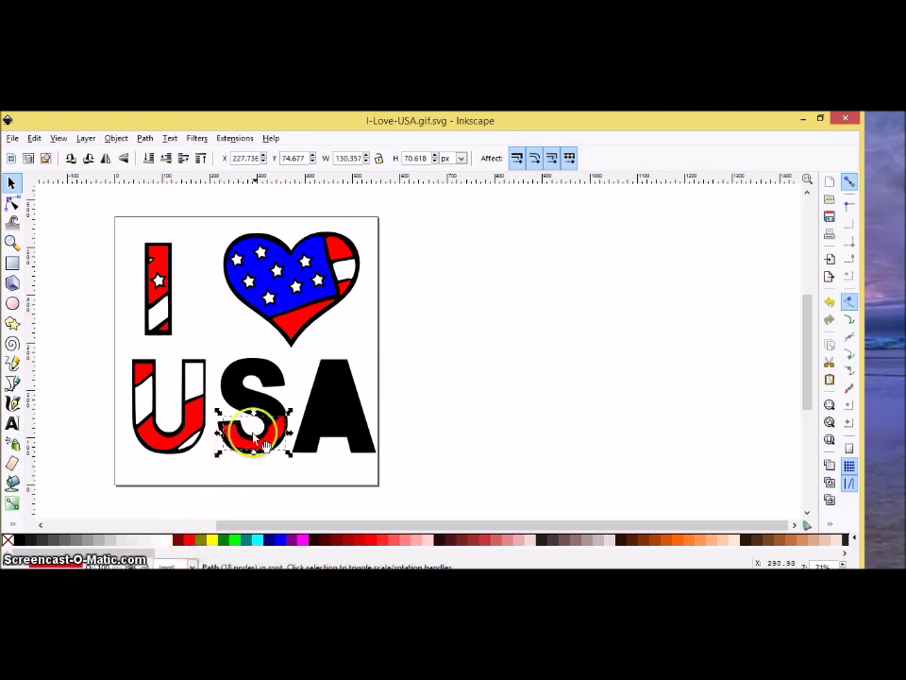
click(260, 400)
click(168, 540)
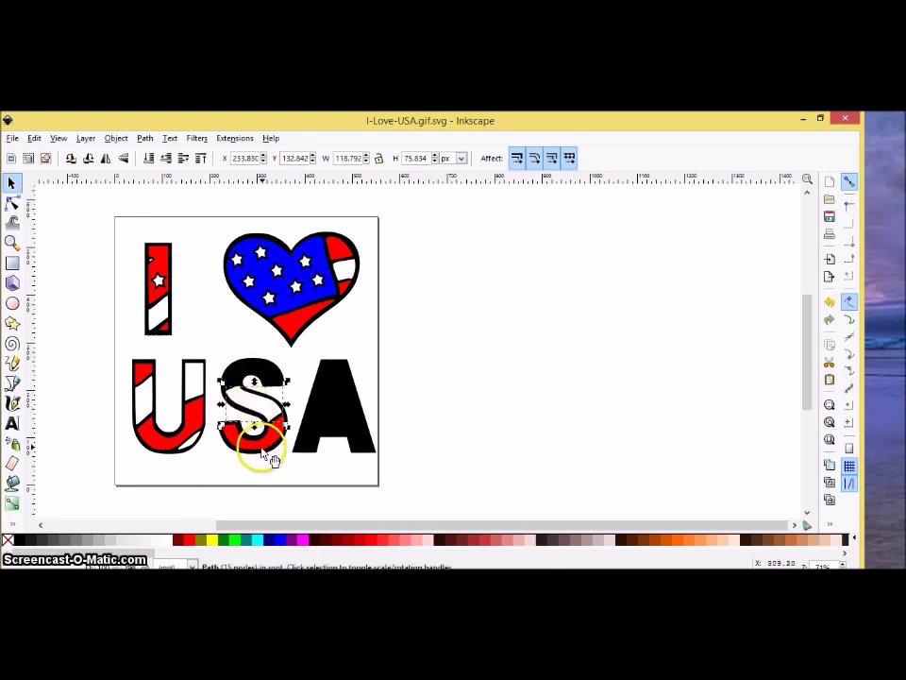
click(267, 451)
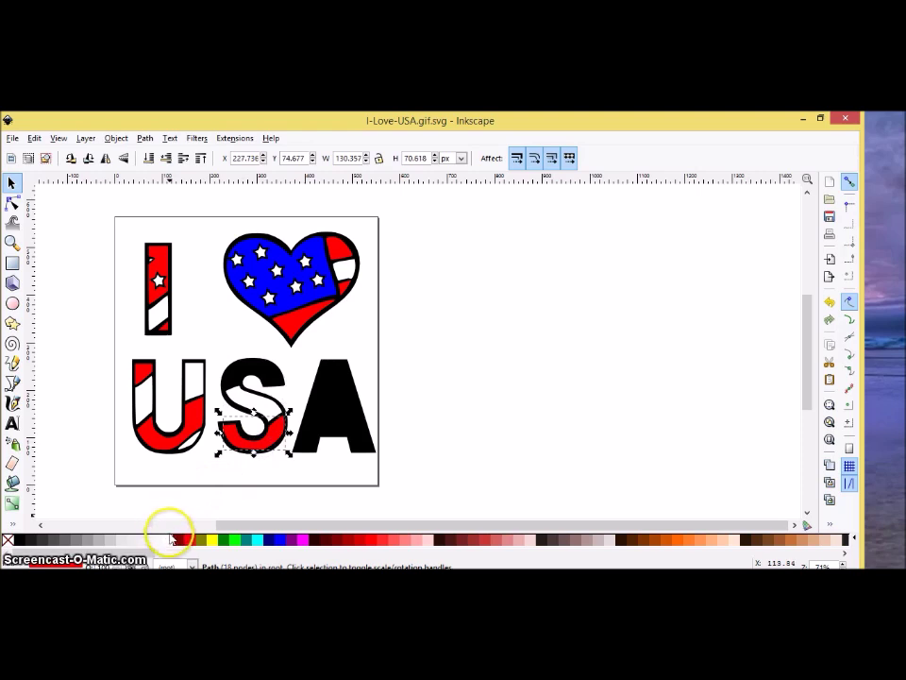
click(169, 540)
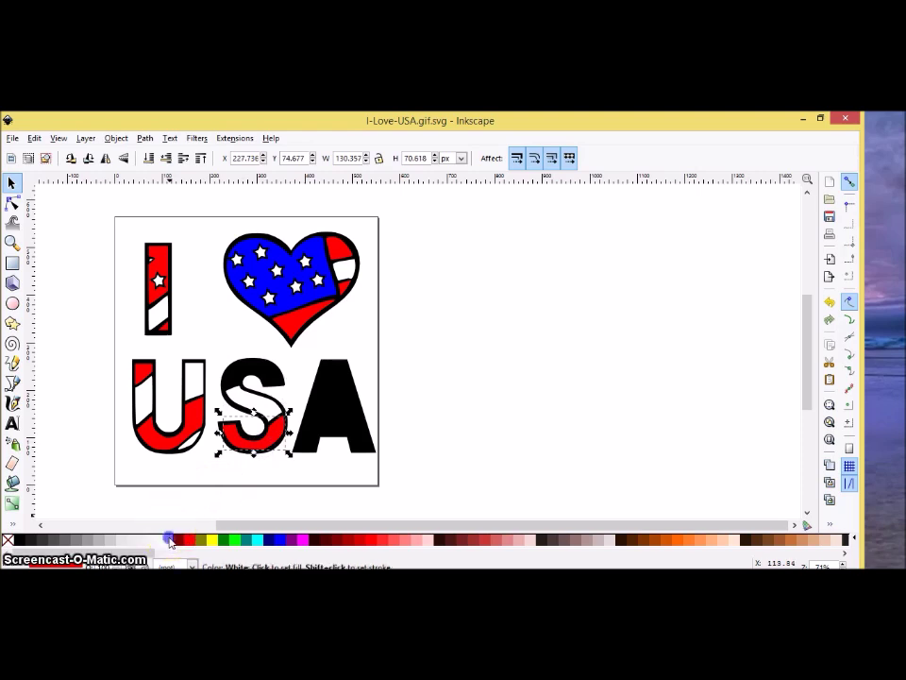
Step: Turn the S's middle piece red and its top piece white
click(243, 398)
click(188, 538)
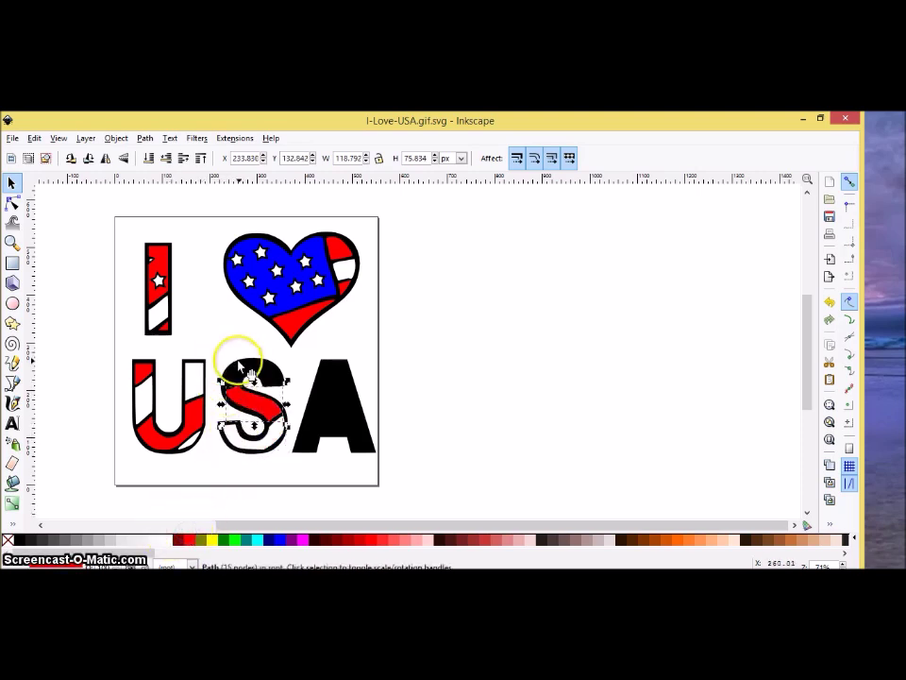
click(236, 371)
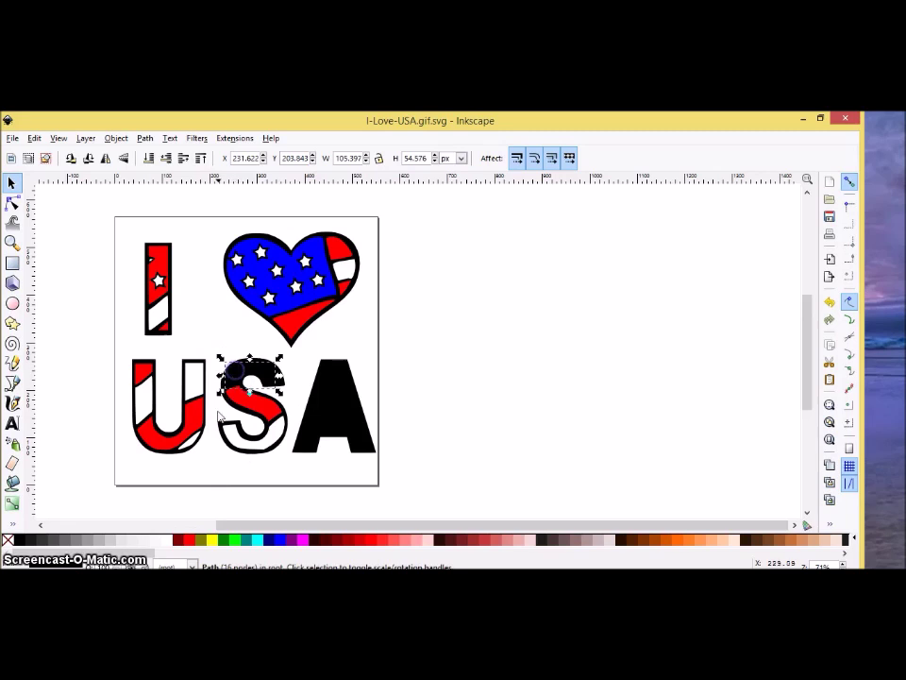
click(169, 539)
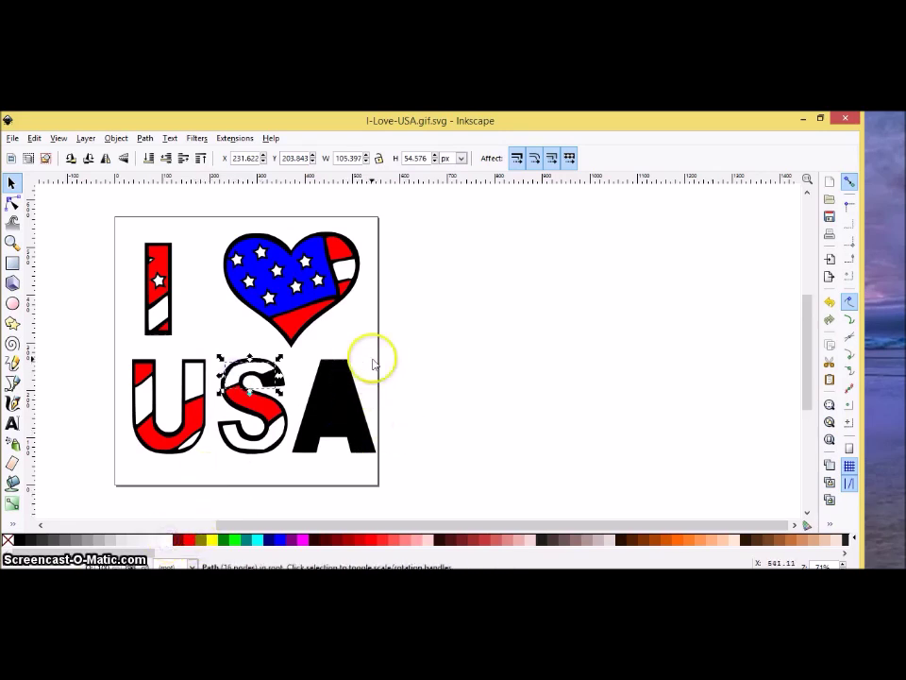
click(405, 348)
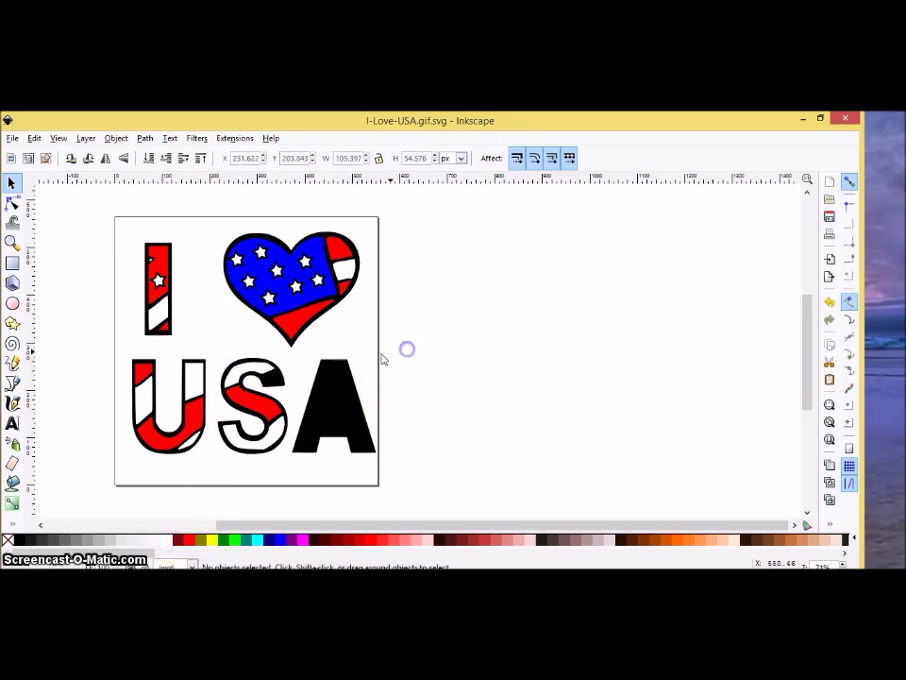
click(279, 382)
Step: Finish the S's top piece red and stripe the A's pieces red and white
click(193, 542)
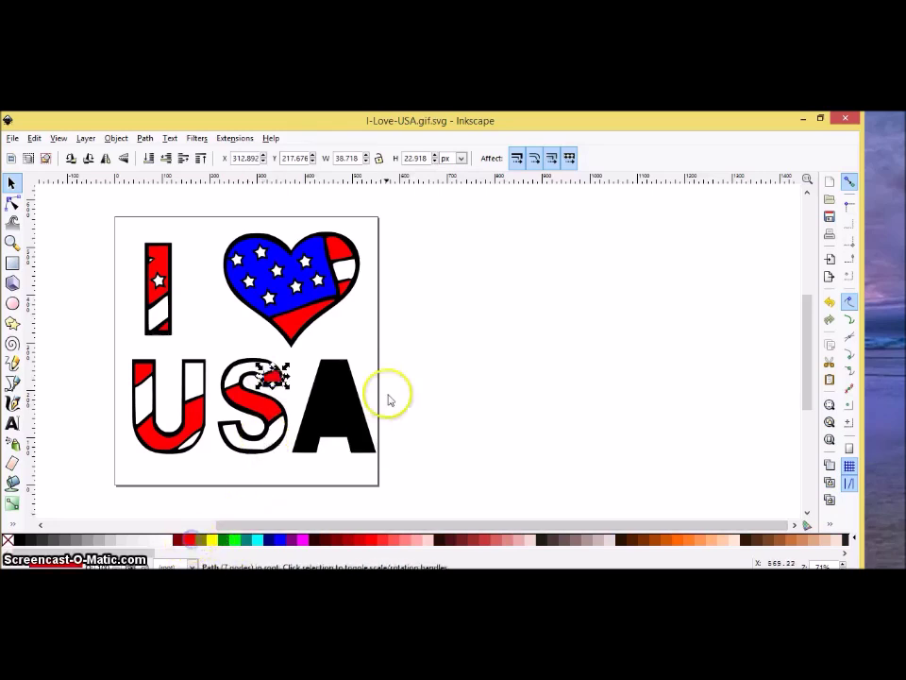
click(323, 370)
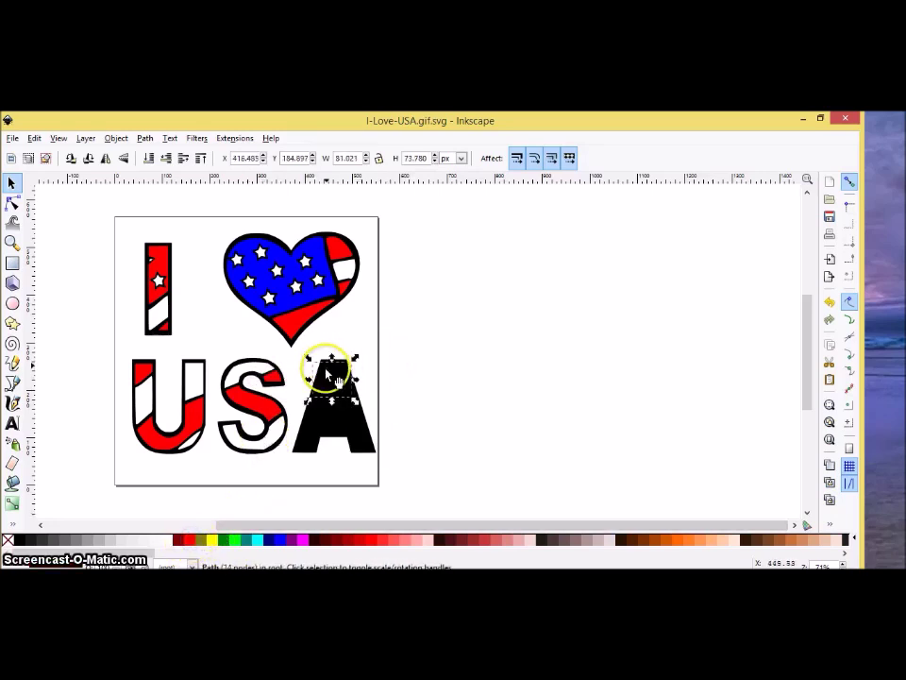
click(189, 542)
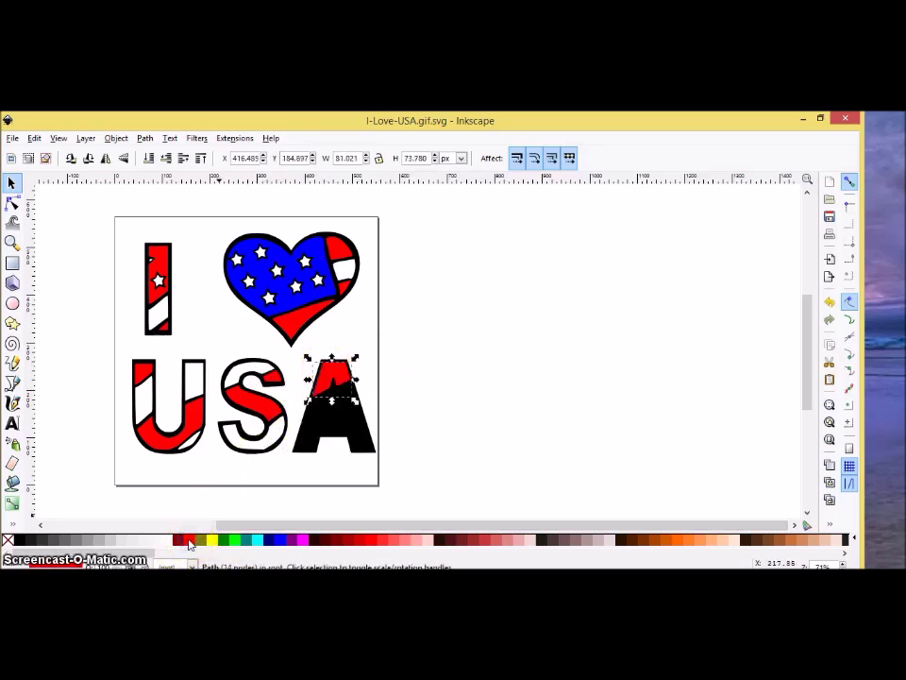
click(322, 421)
click(168, 540)
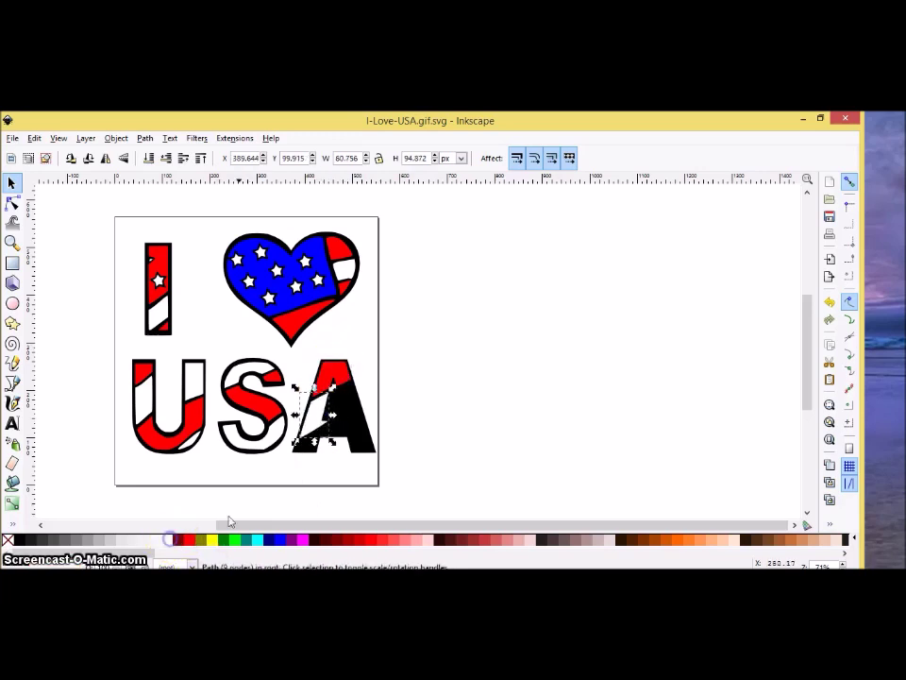
click(353, 401)
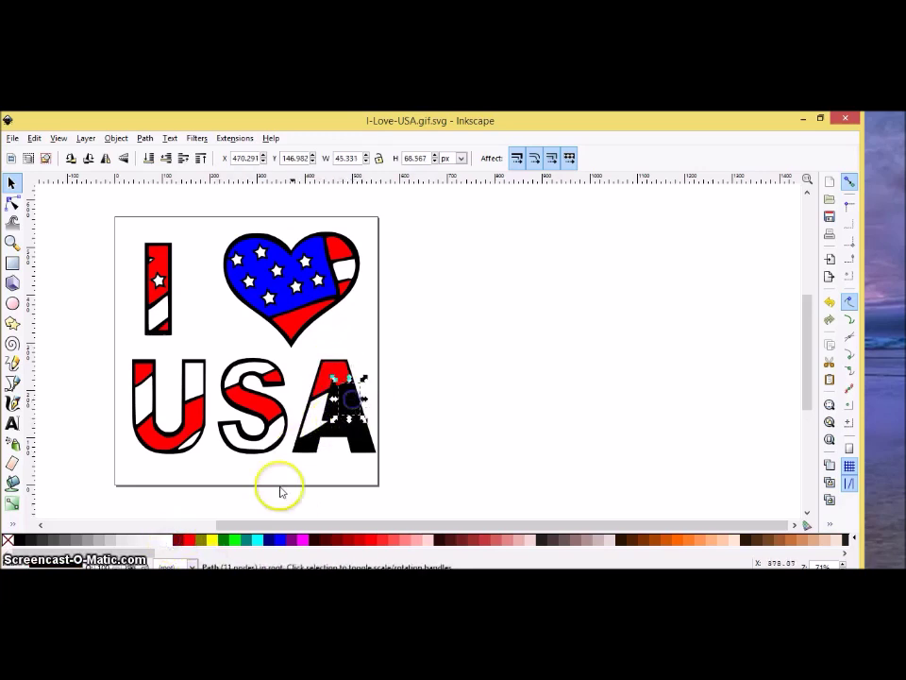
click(175, 539)
click(350, 431)
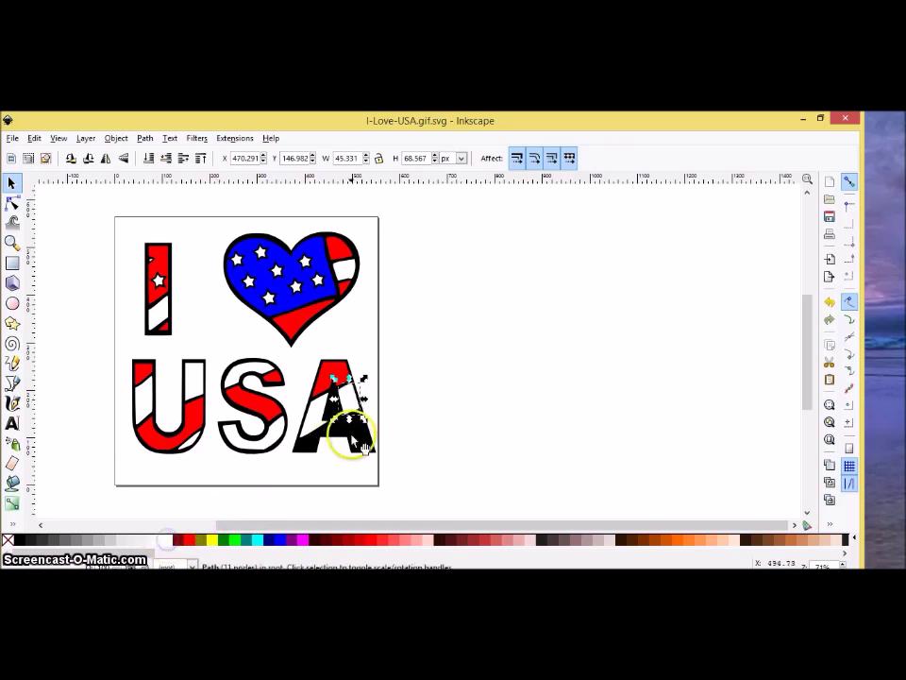
click(313, 453)
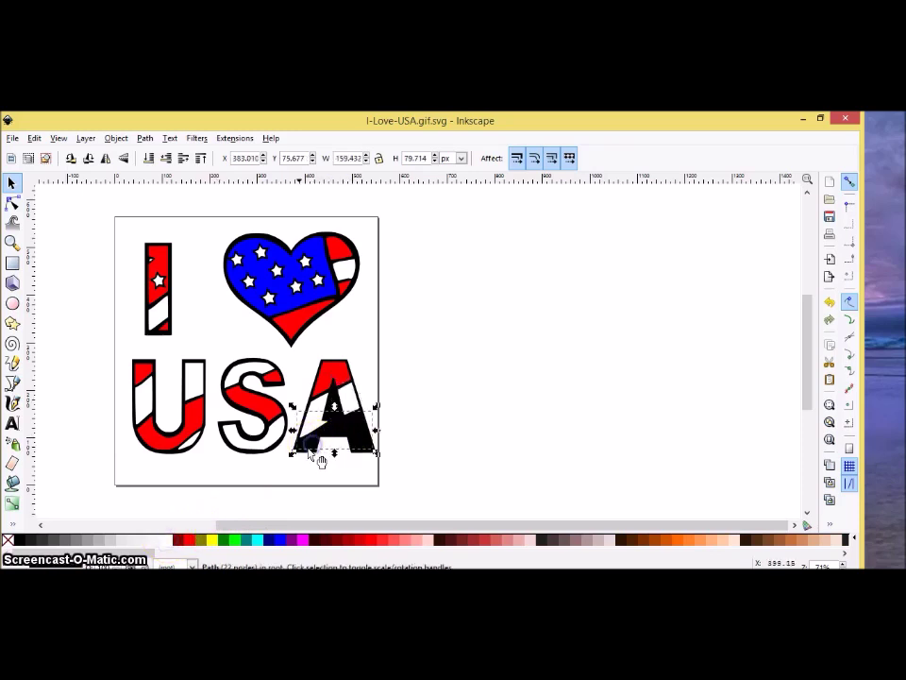
click(186, 540)
click(478, 438)
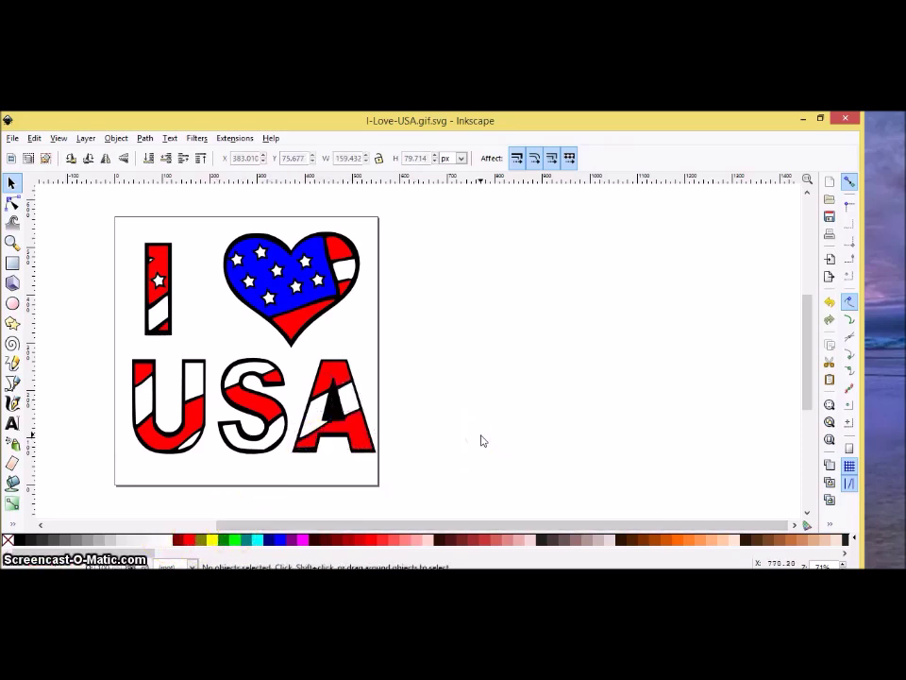
Step: Separate the A's black inner paths and select the triangle with the other path
click(346, 417)
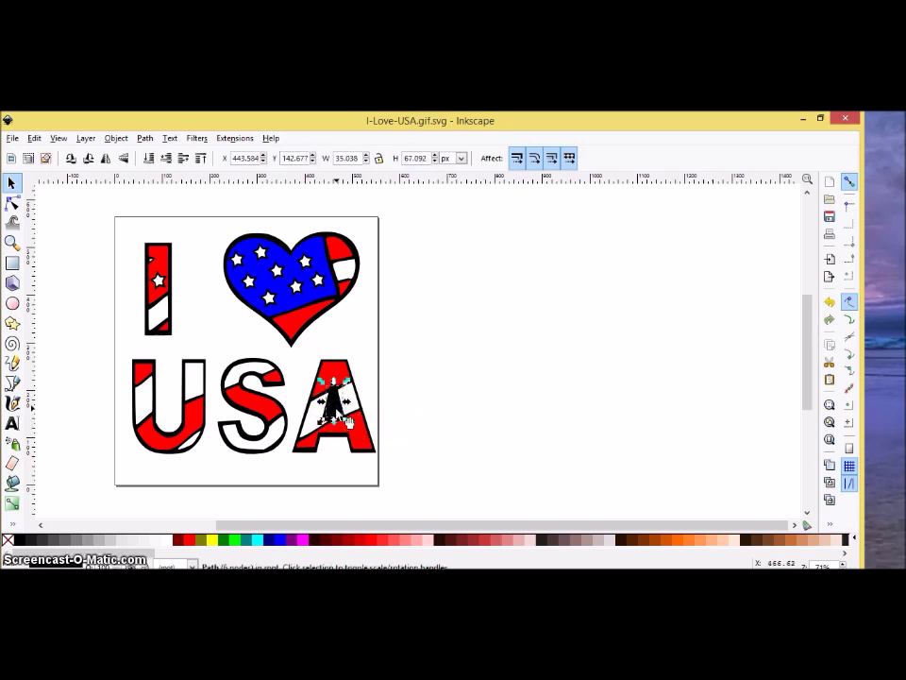
click(358, 404)
click(366, 411)
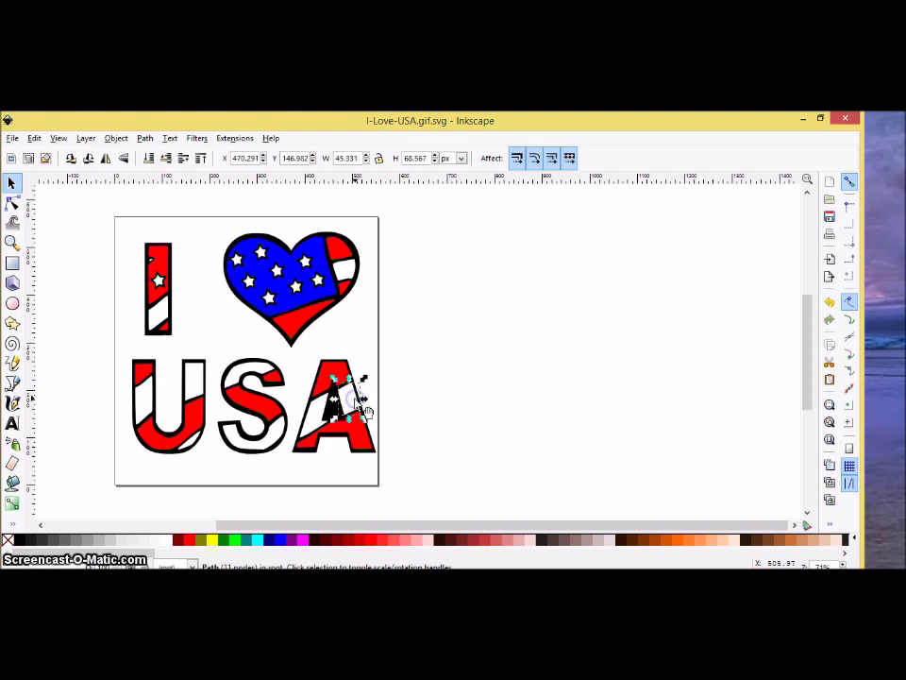
drag(351, 403, 395, 397)
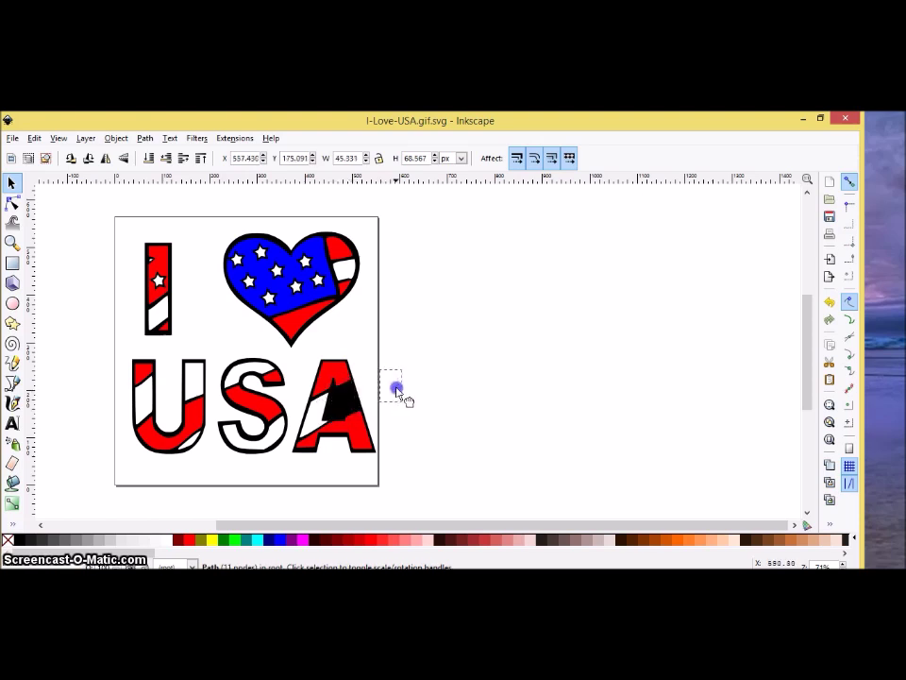
click(340, 415)
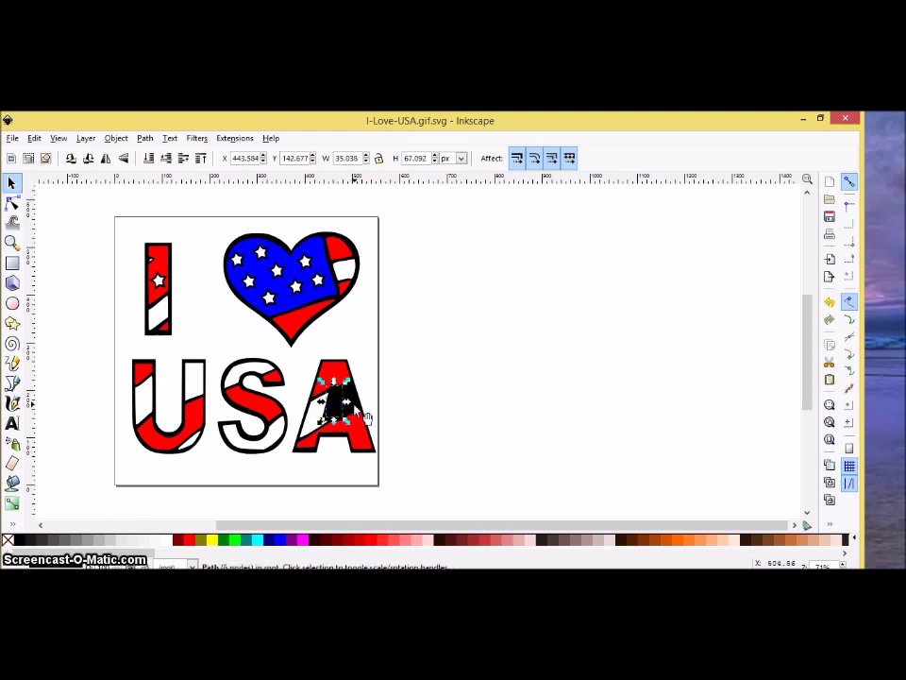
shift+click(364, 417)
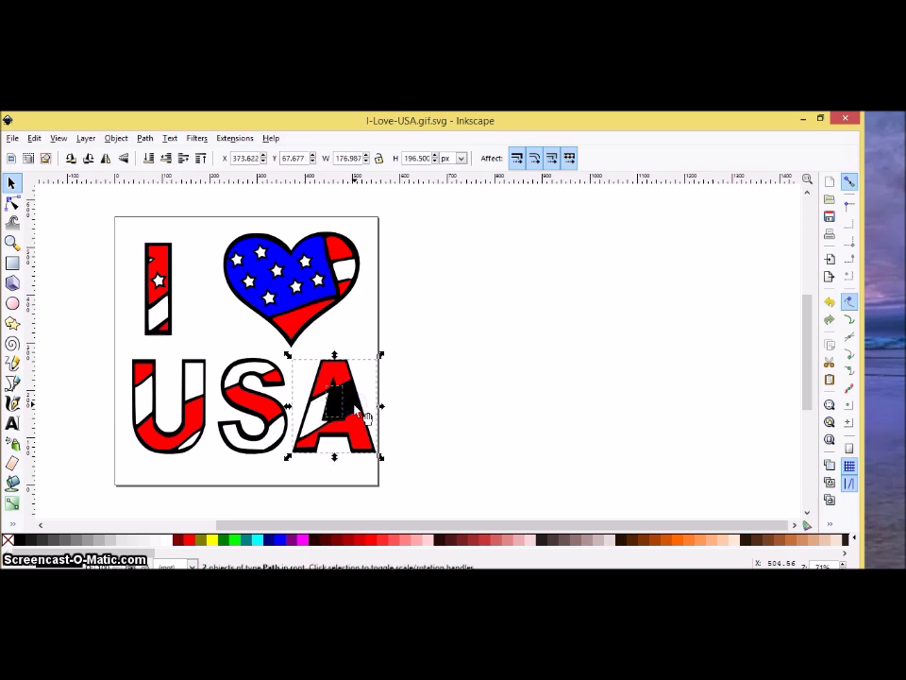
Step: Cut the inner triangle out of the A with Exclusion, then break the result apart
click(147, 139)
click(169, 256)
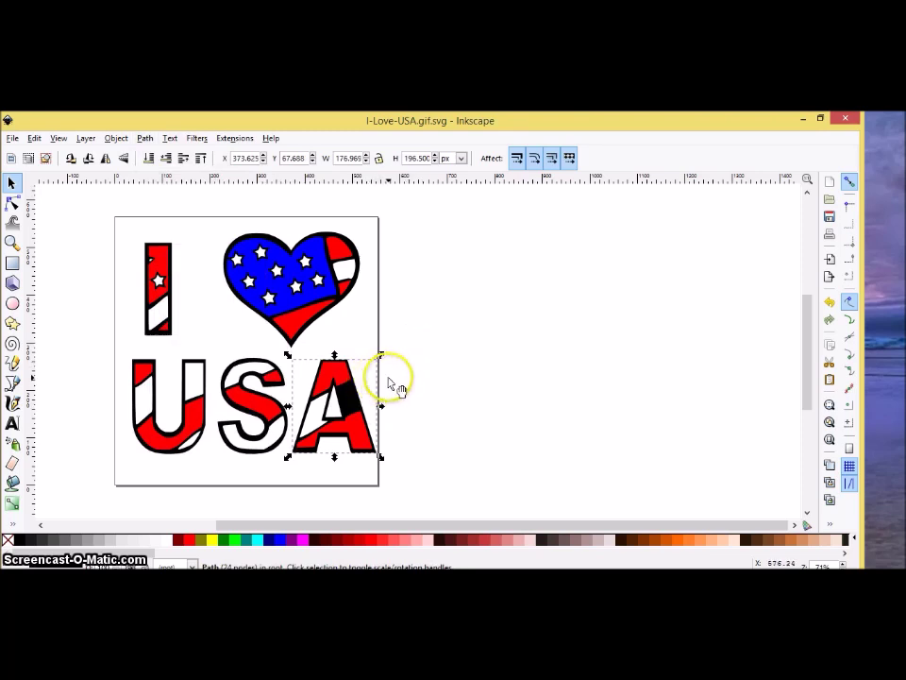
key(ctrl+shift+k)
click(356, 397)
drag(347, 399, 348, 401)
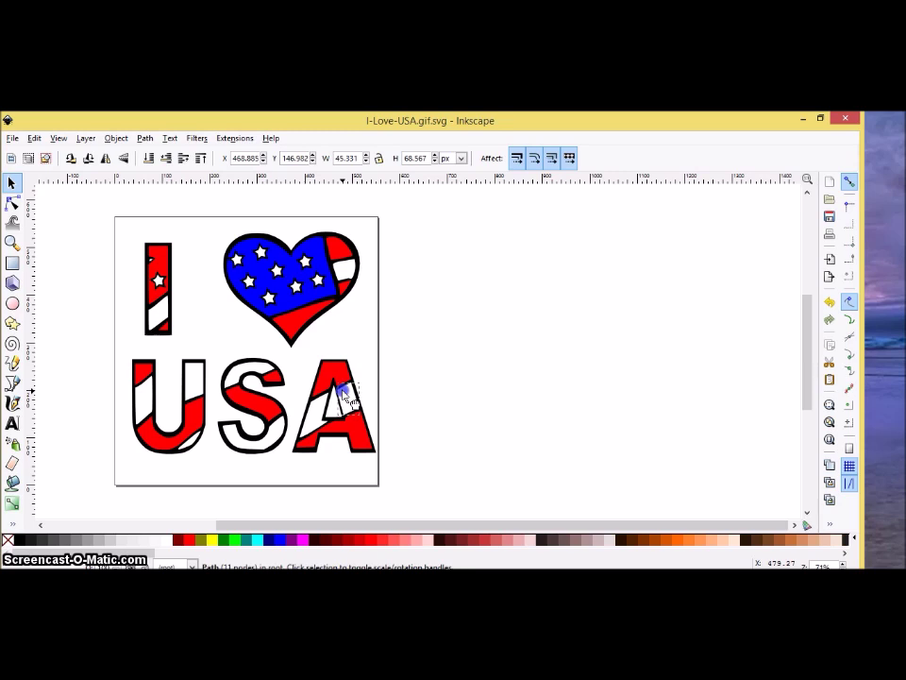
click(570, 389)
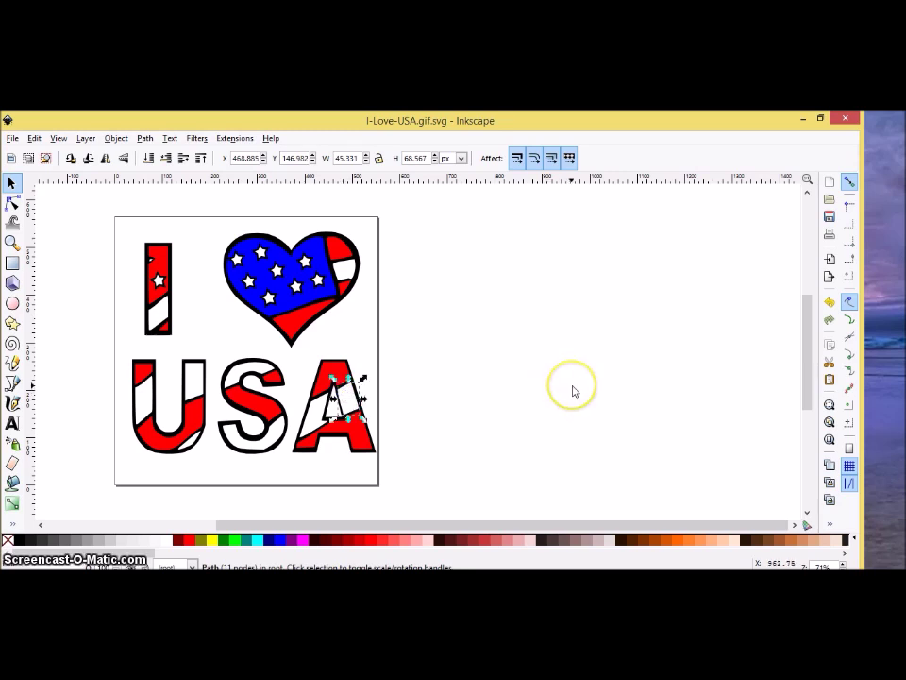
click(573, 389)
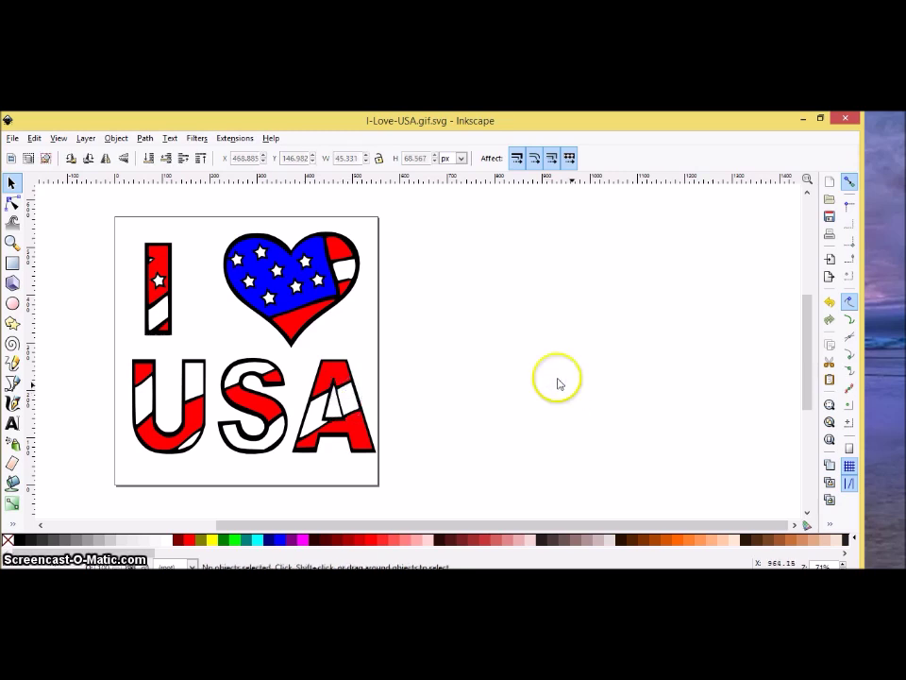
Step: Lift the red stripe piece above the heart and move the black backing heart right
click(289, 253)
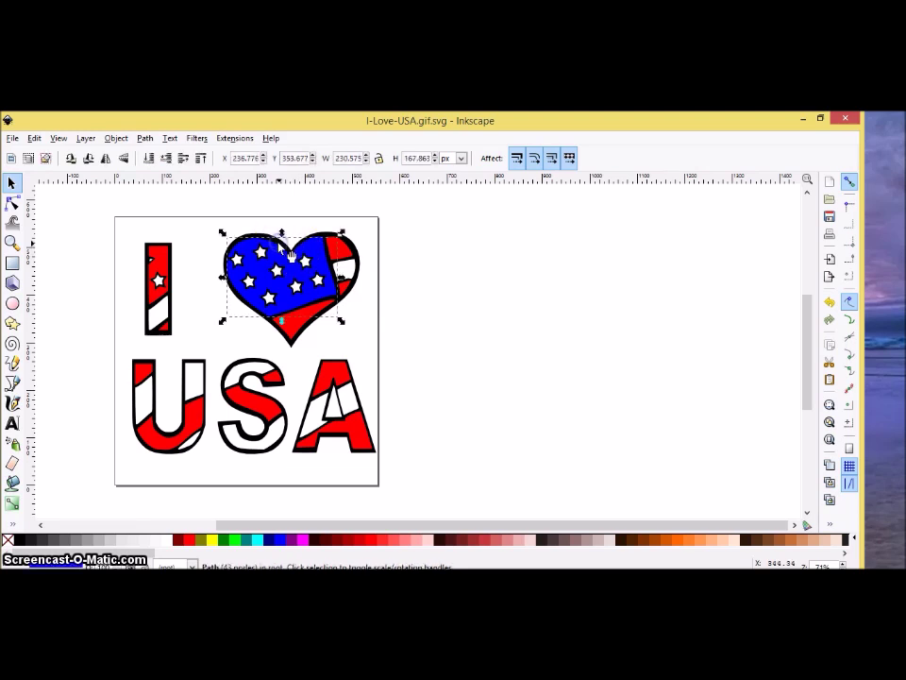
click(354, 249)
drag(363, 255, 336, 210)
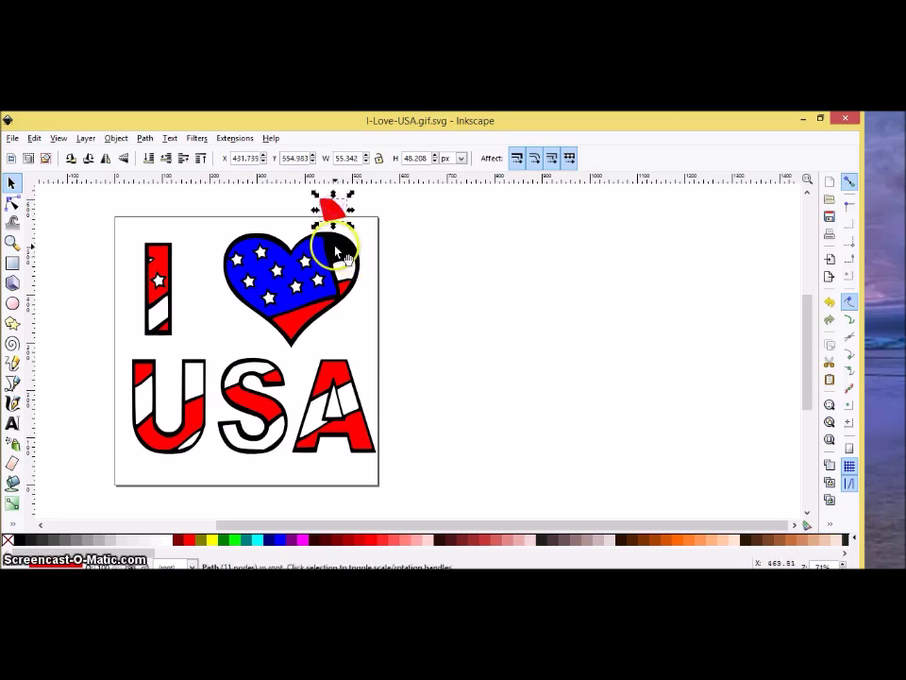
click(354, 252)
drag(353, 250, 448, 253)
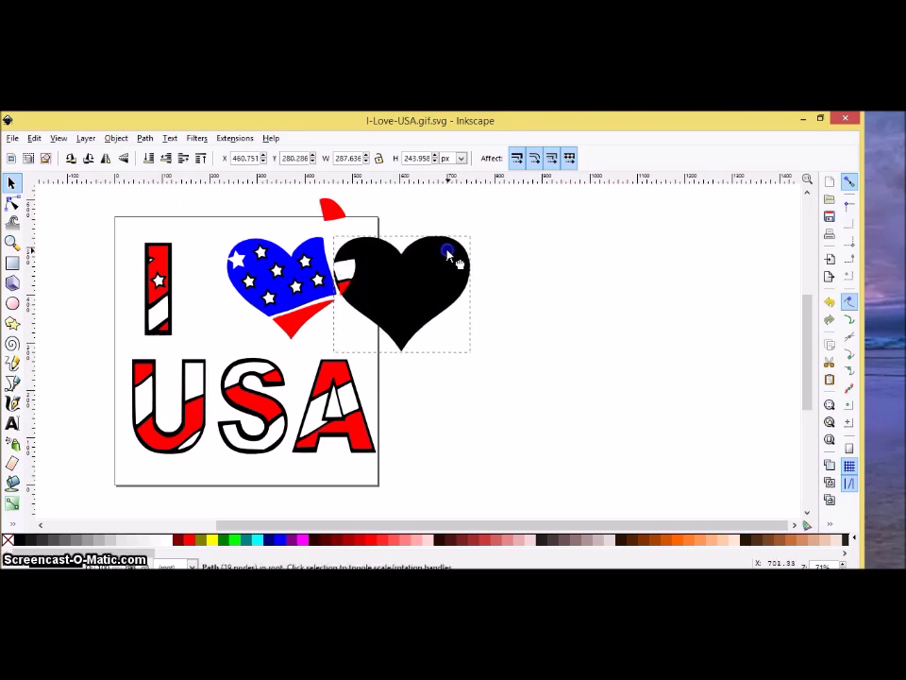
Step: Move several stars between the flag heart and the black heart
click(319, 280)
drag(356, 253, 292, 281)
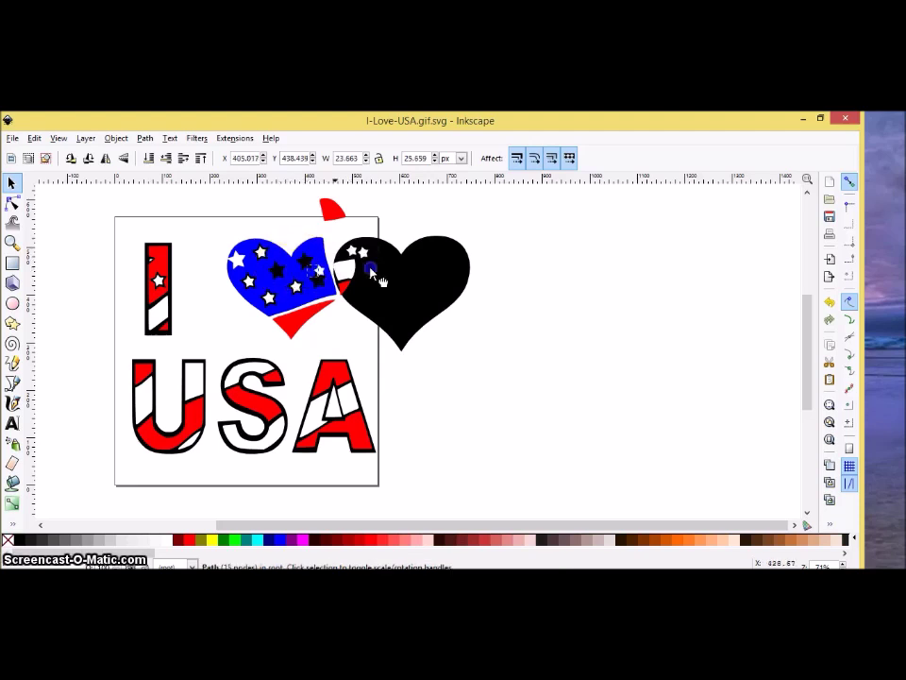
click(353, 294)
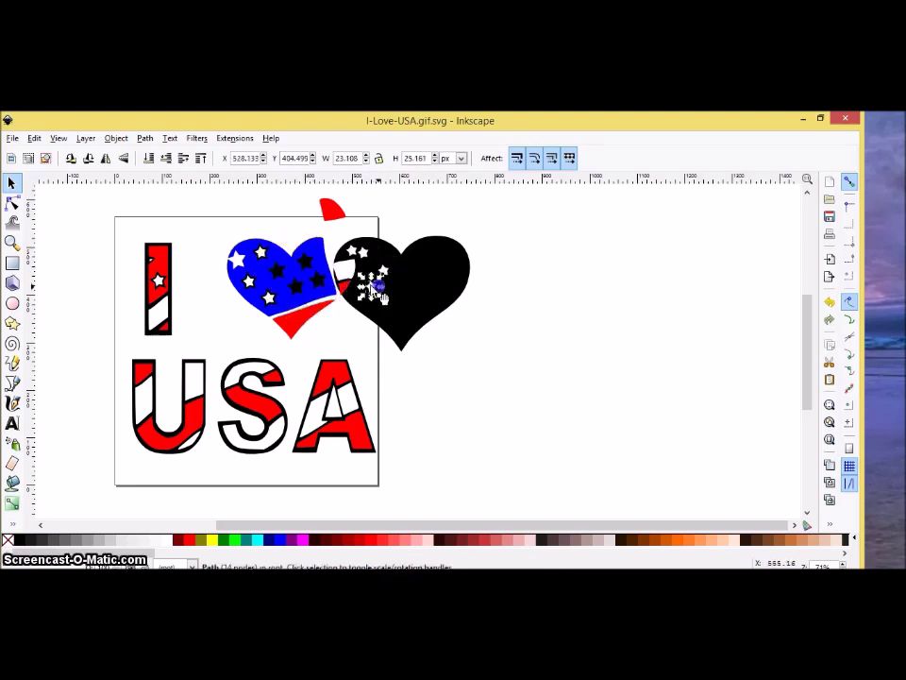
click(269, 293)
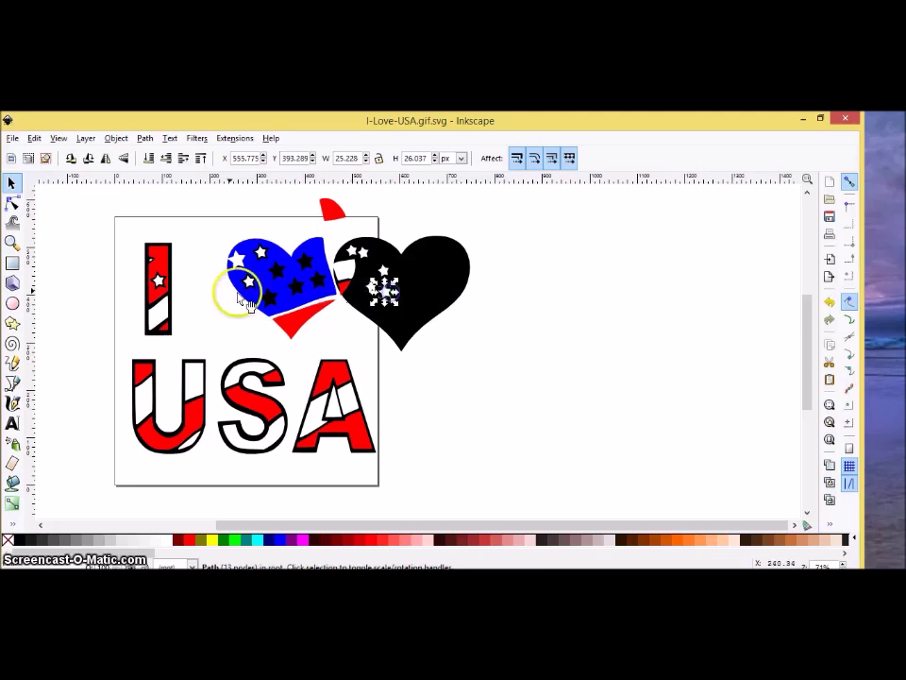
click(298, 285)
click(281, 251)
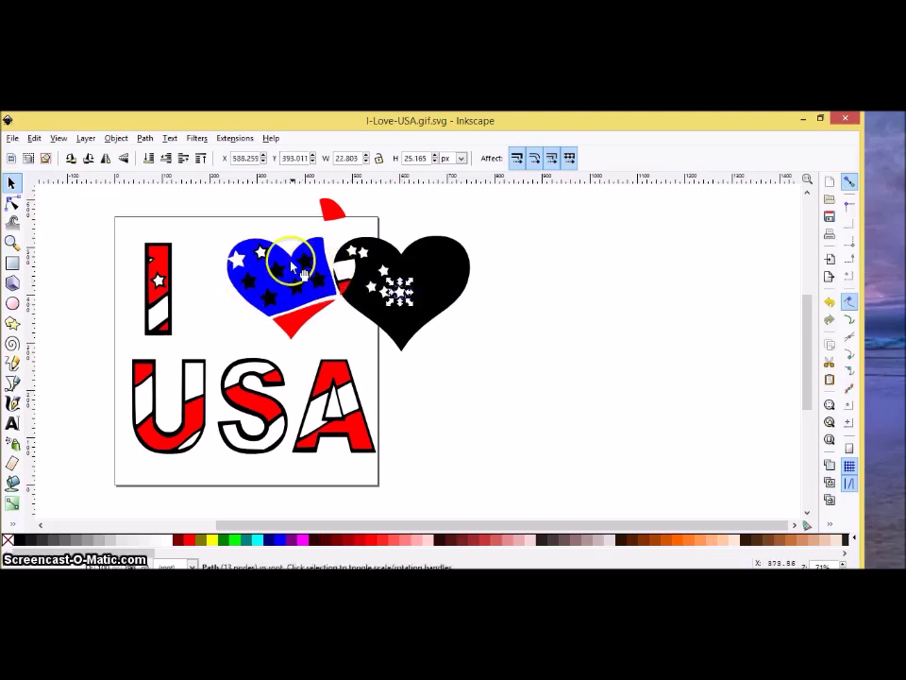
drag(252, 259, 402, 288)
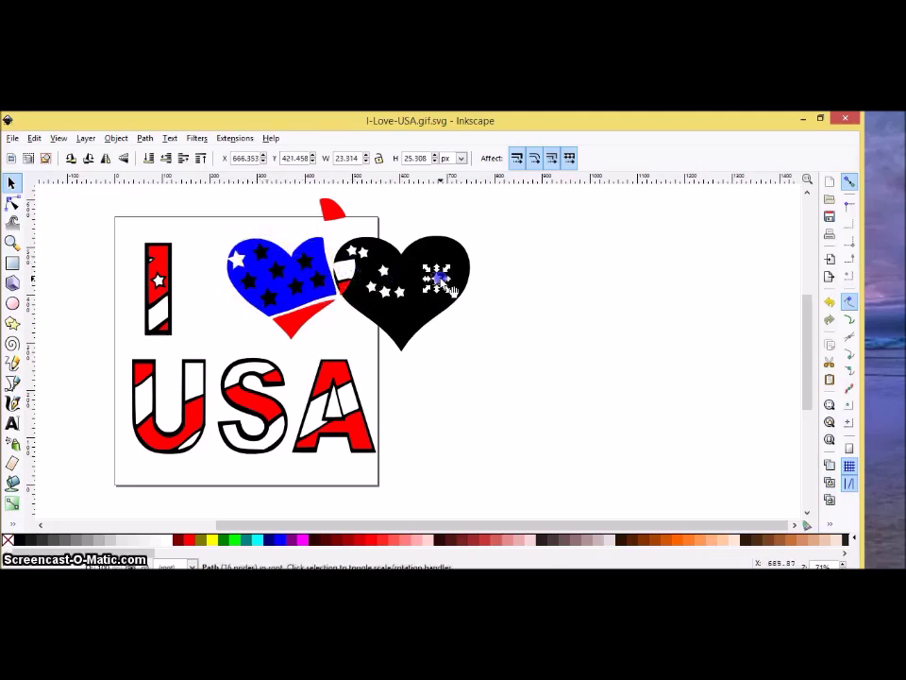
Step: Move the white star aside and select the six black stars on the blue heart
mouse_move(236, 275)
mouse_down()
mouse_move(269, 273)
mouse_move(258, 263)
mouse_move(249, 272)
mouse_up()
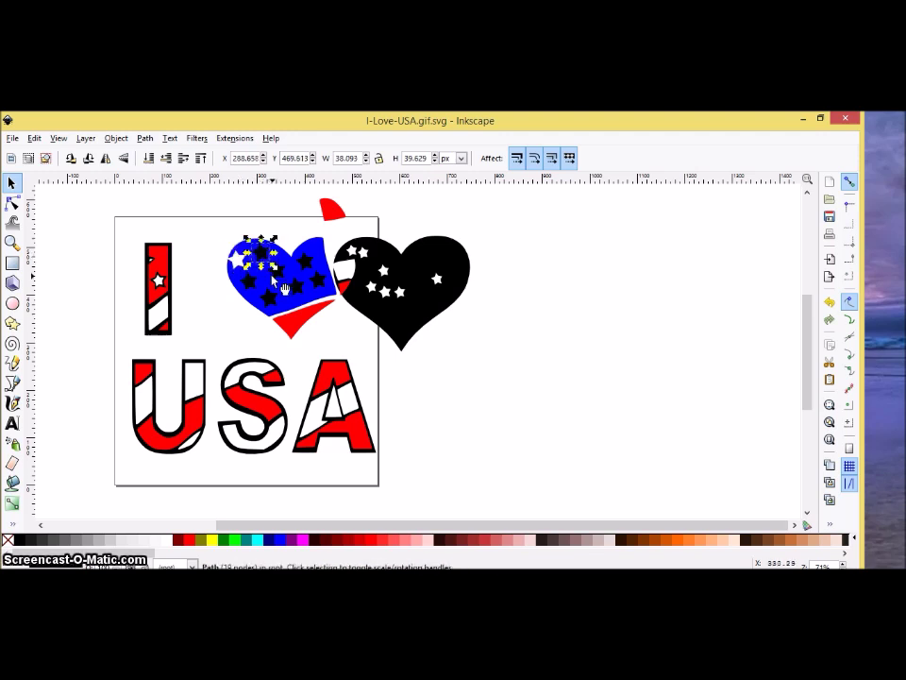
click(236, 281)
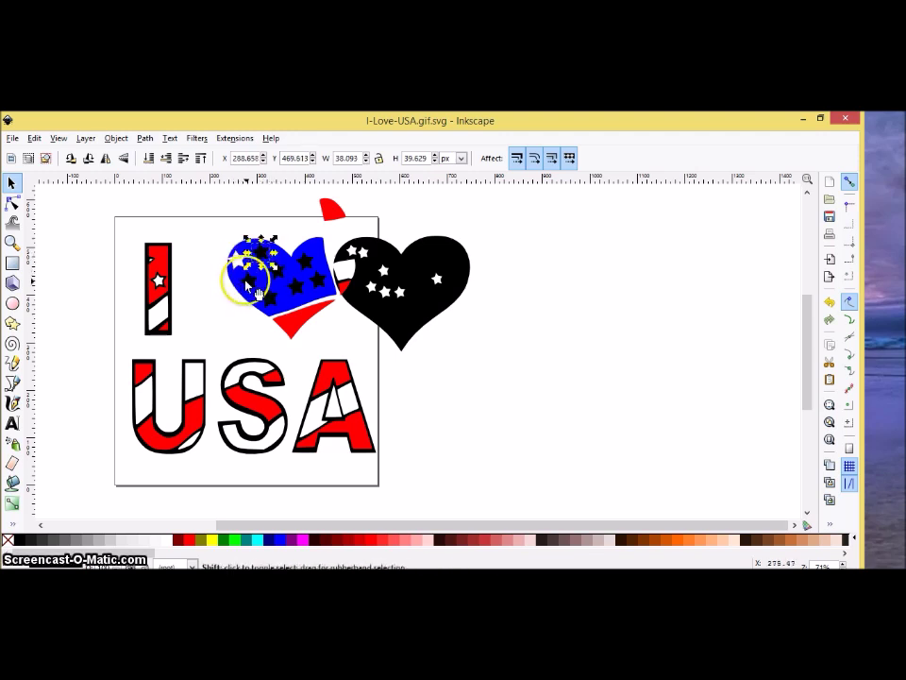
shift+click(247, 280)
shift+click(267, 301)
shift+click(292, 281)
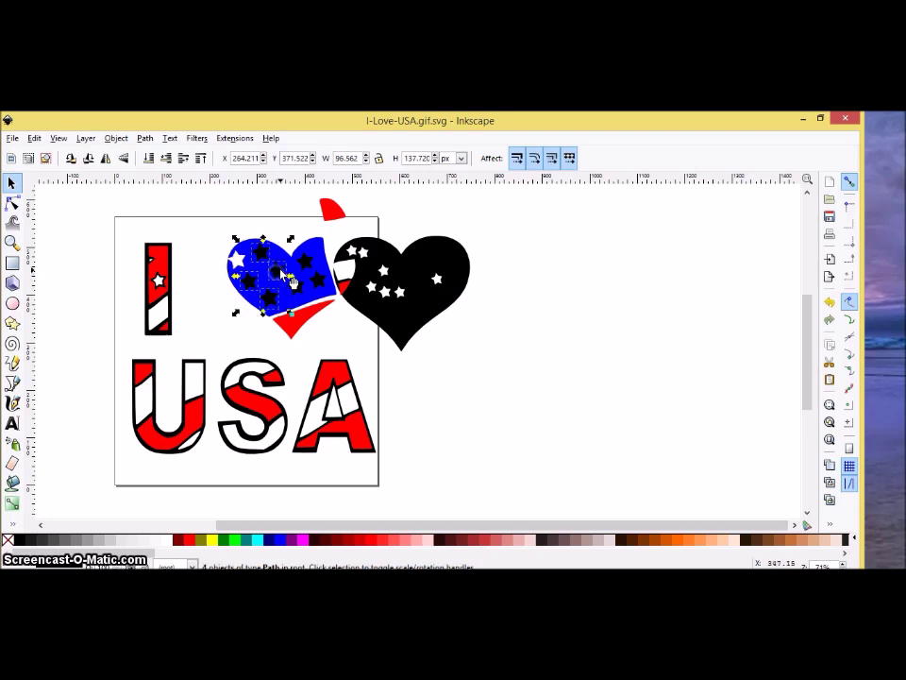
shift+click(303, 301)
shift+click(325, 288)
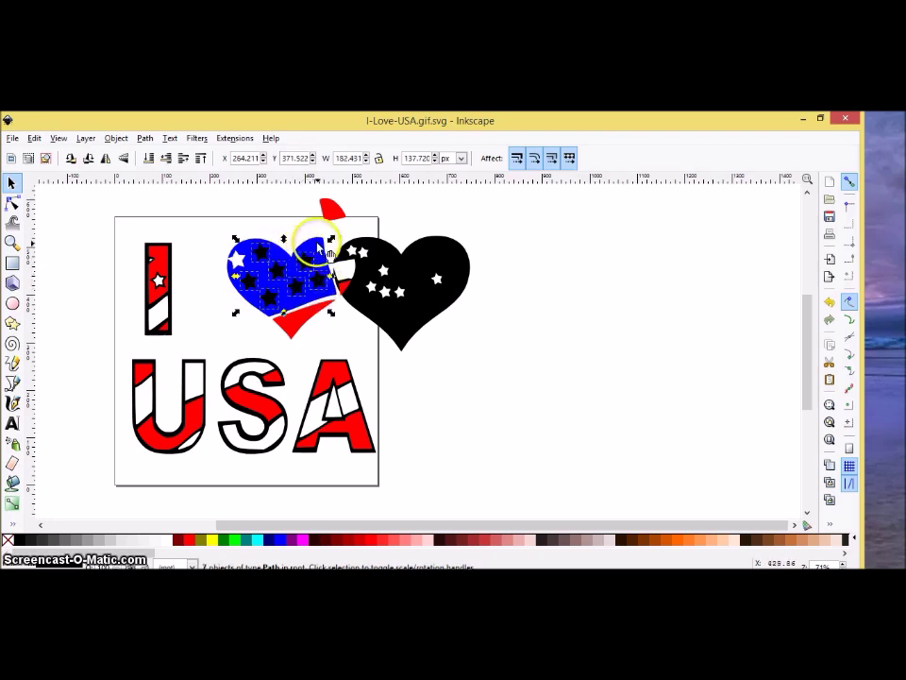
Step: Add the blue heart and apply Path > Exclusion to leave star-shaped holes
shift+click(320, 248)
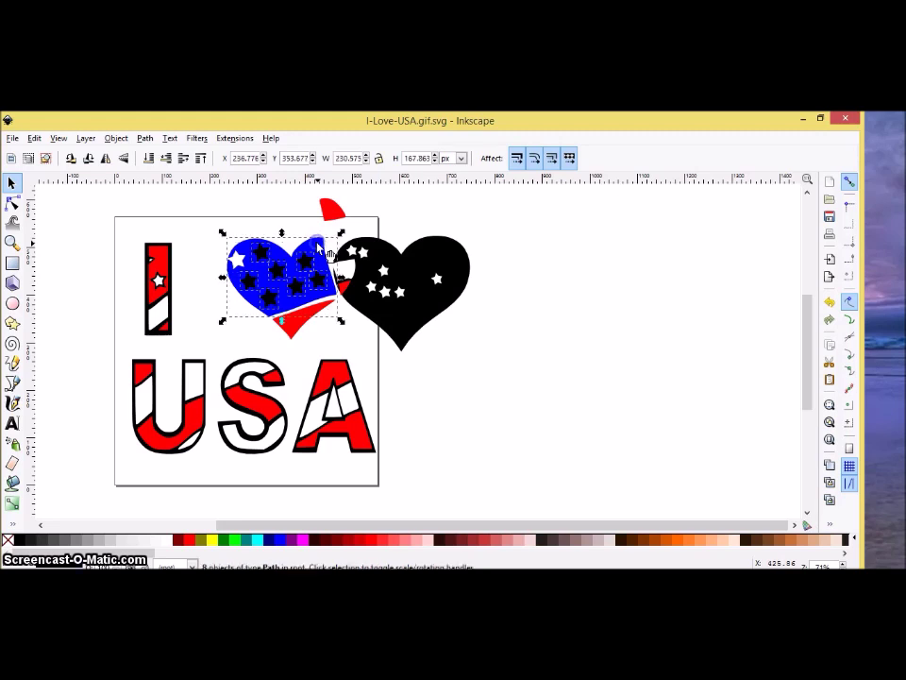
click(144, 138)
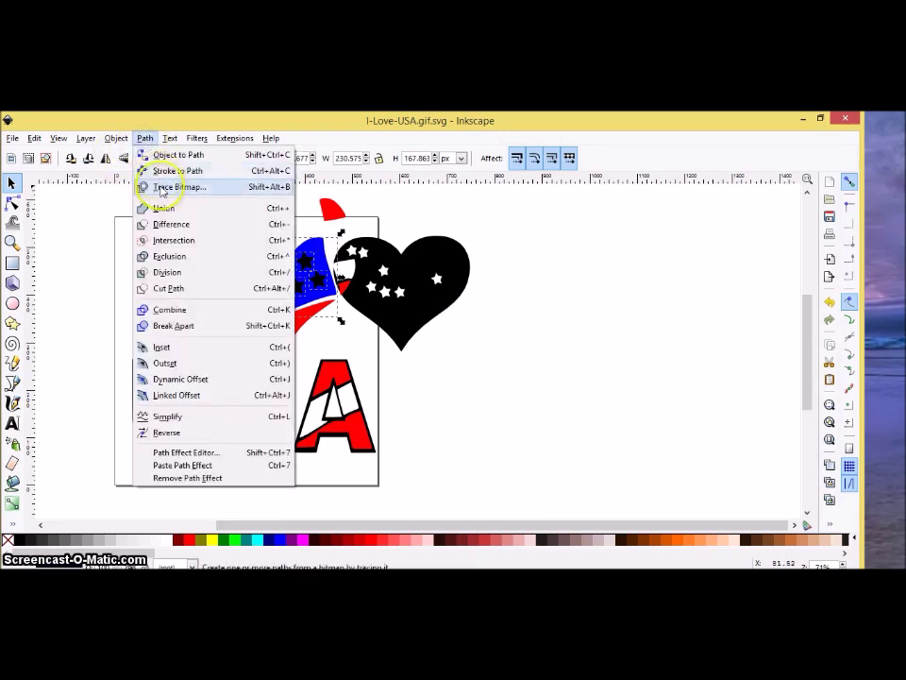
click(167, 256)
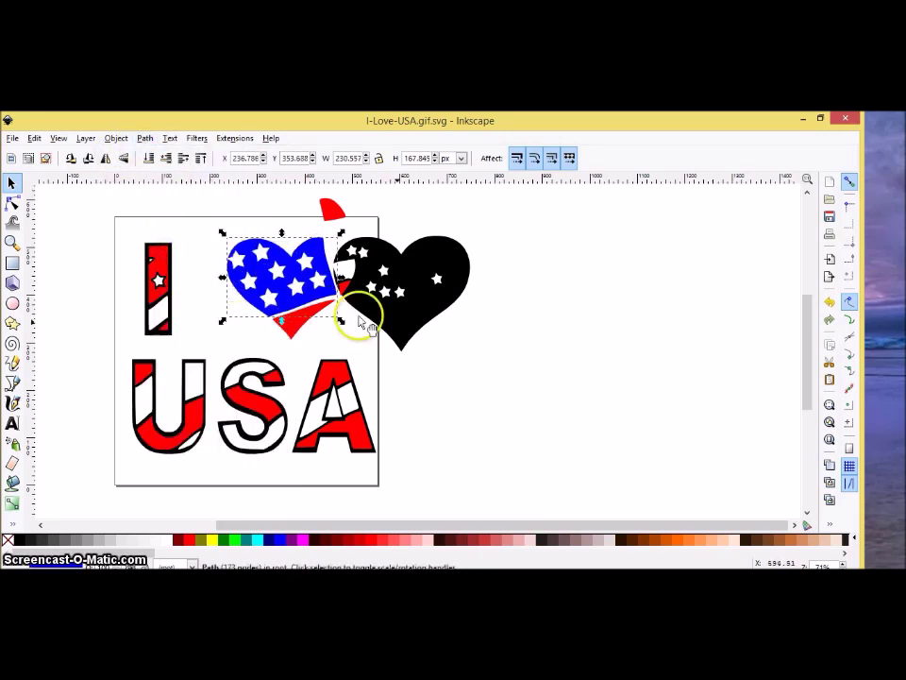
click(583, 356)
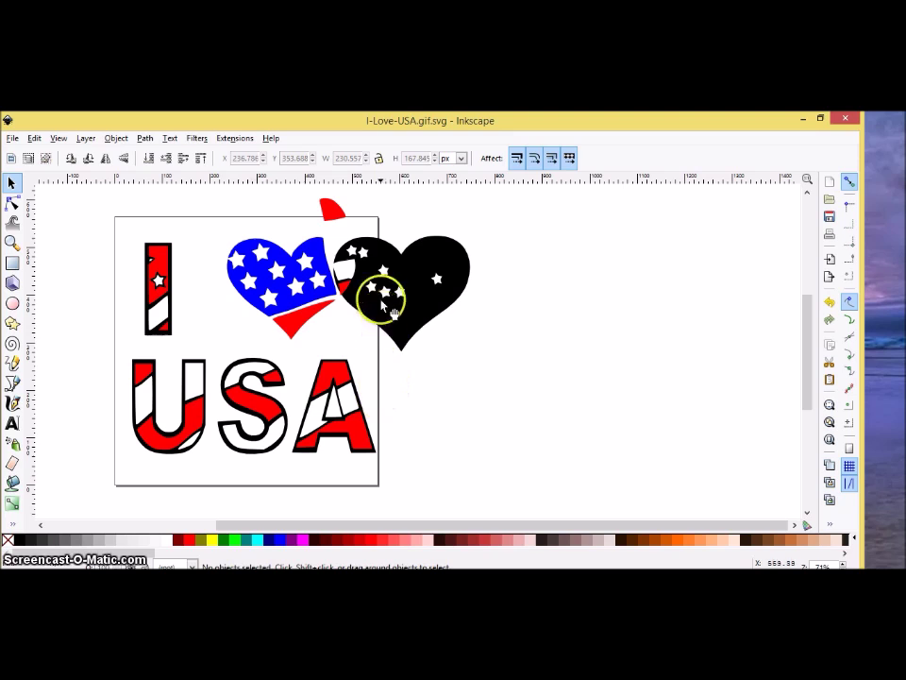
Step: Drag the stars from the black heart onto the blue flag heart
drag(375, 295, 325, 289)
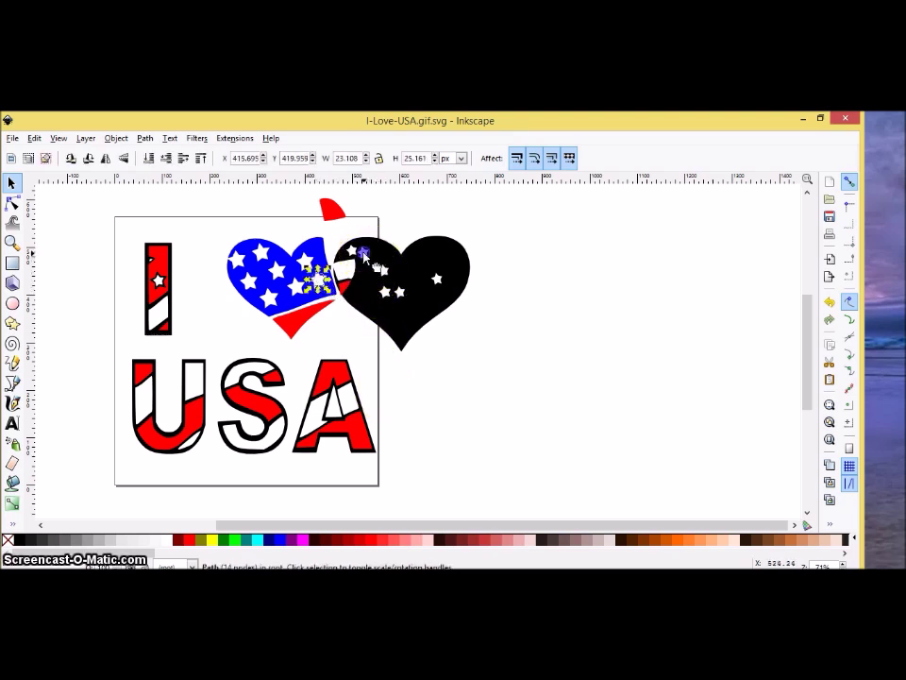
drag(364, 253, 307, 259)
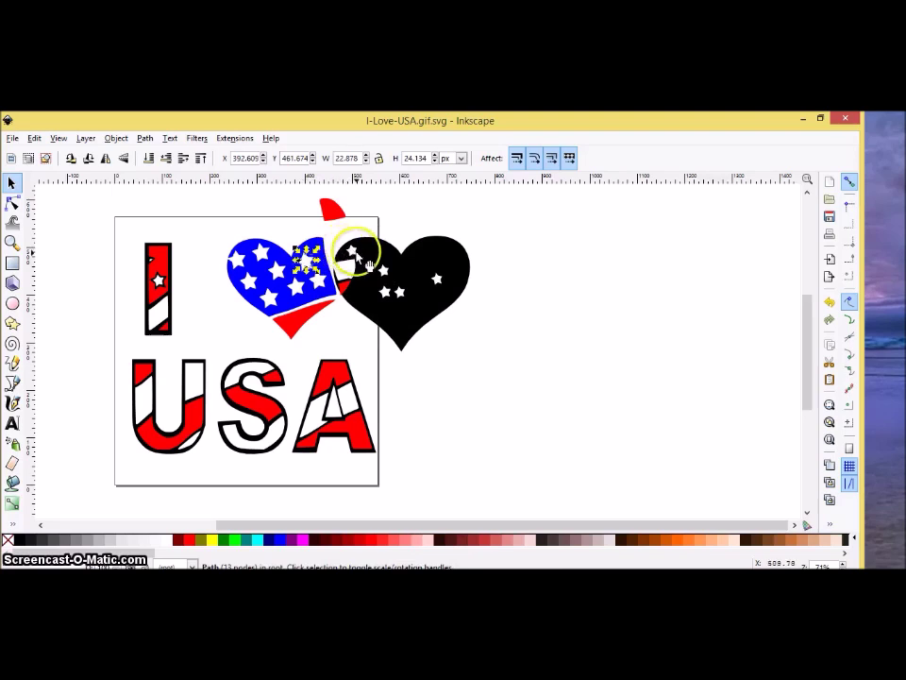
drag(365, 263, 298, 271)
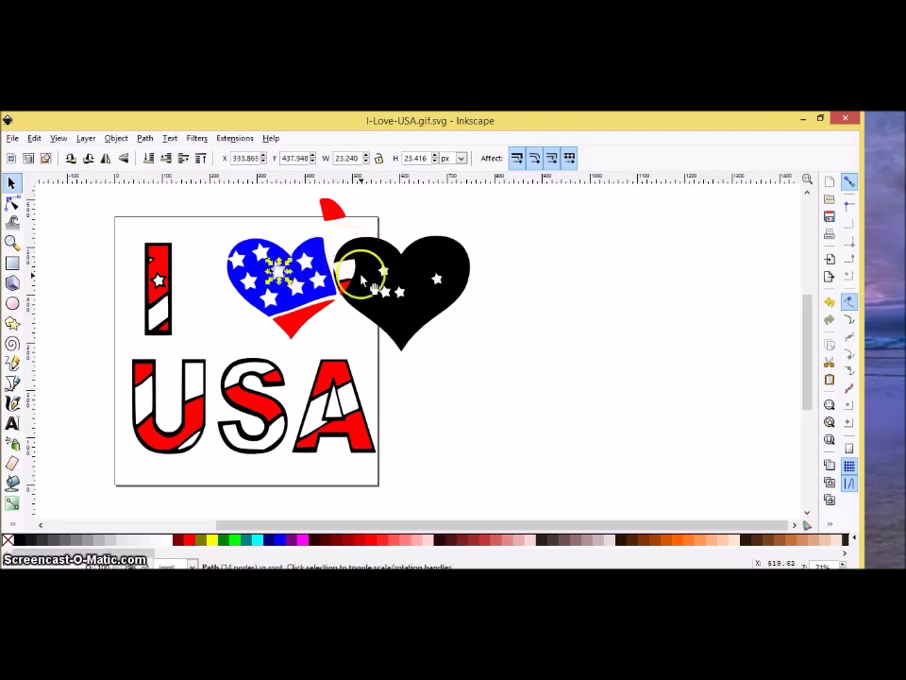
drag(377, 266, 356, 290)
drag(297, 294, 299, 289)
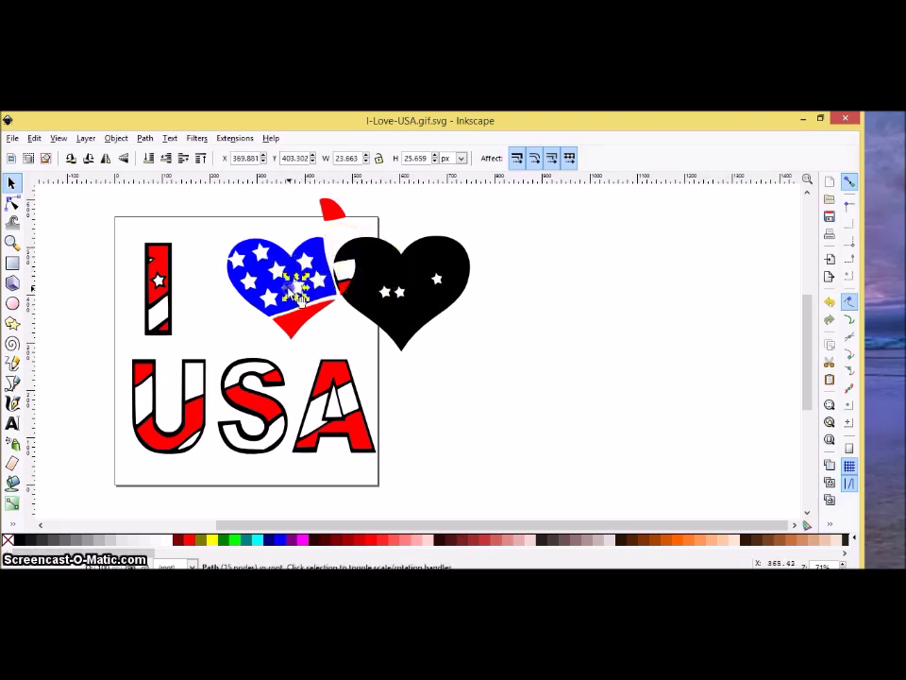
drag(384, 294, 267, 265)
Step: Slide the black heart toward the flag heart, returning from node editing to object selection
drag(430, 284, 409, 293)
double_click(395, 293)
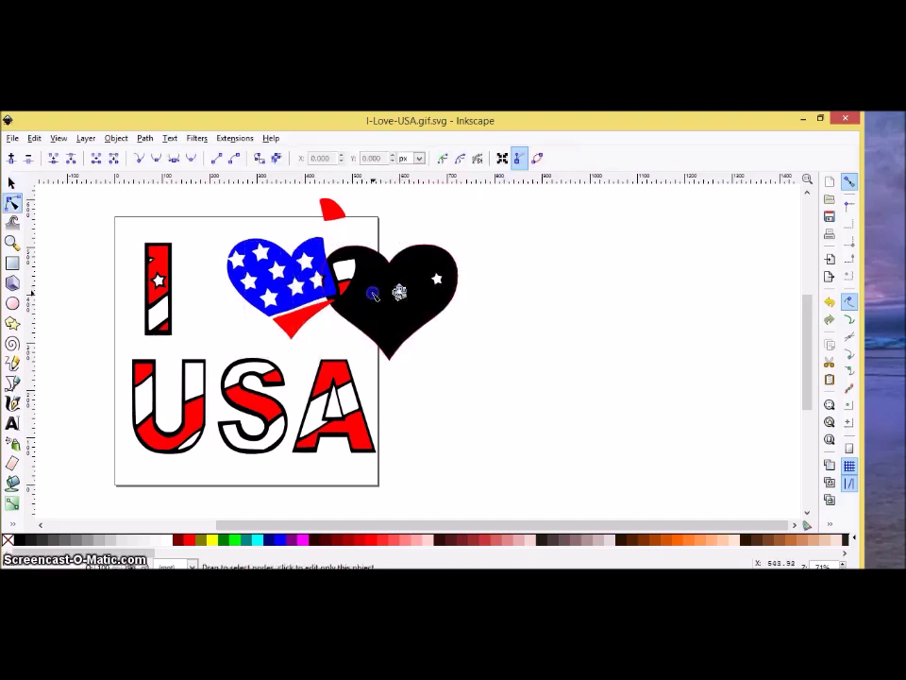
click(365, 279)
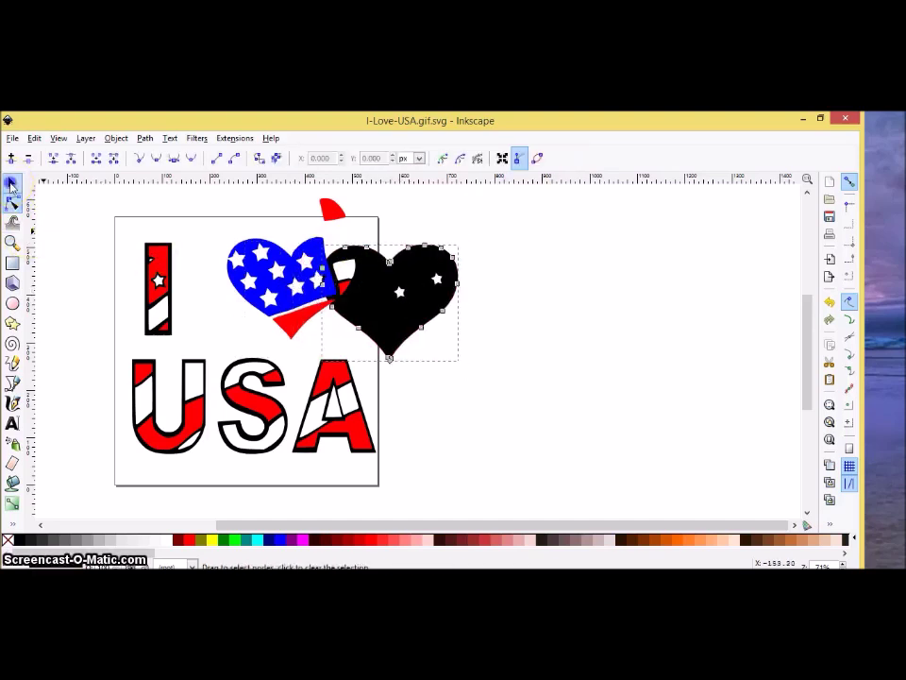
click(12, 182)
click(394, 307)
Step: Move the last stars onto the flag heart and set the black heart behind it as outline
click(402, 294)
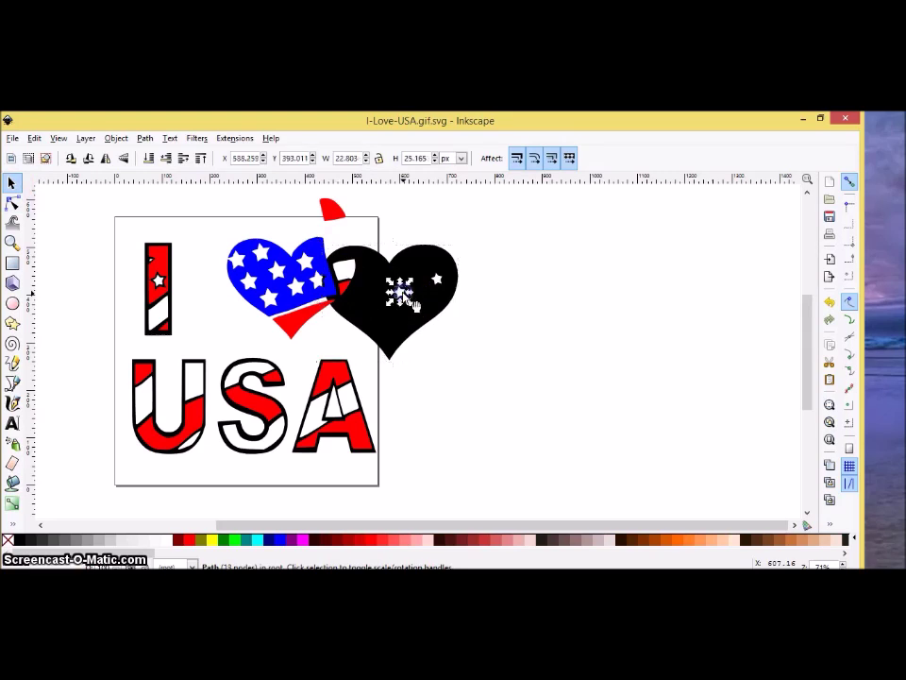
drag(408, 301, 248, 282)
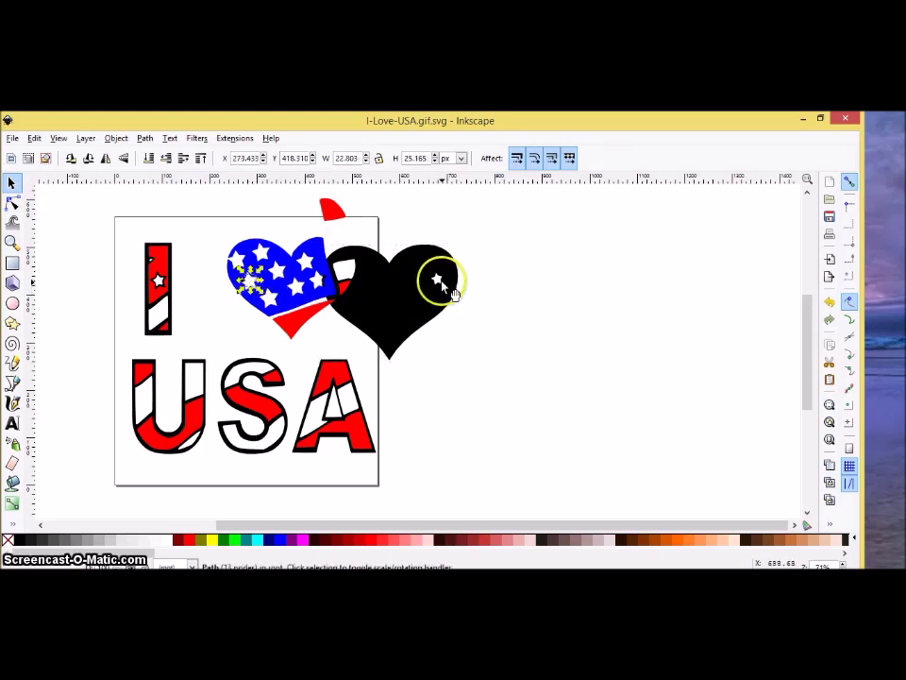
drag(451, 292, 314, 335)
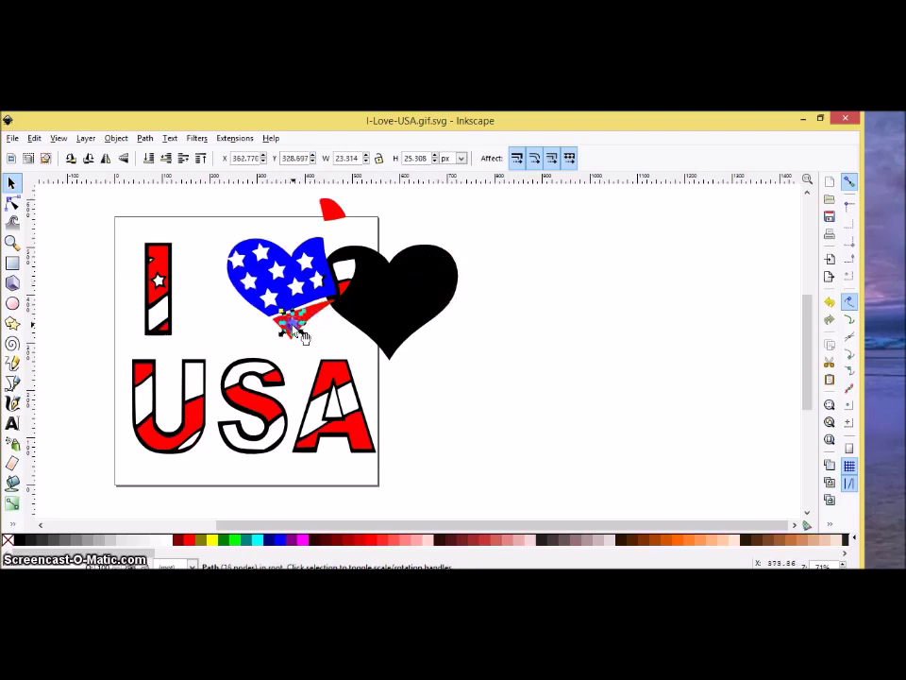
drag(405, 324, 317, 322)
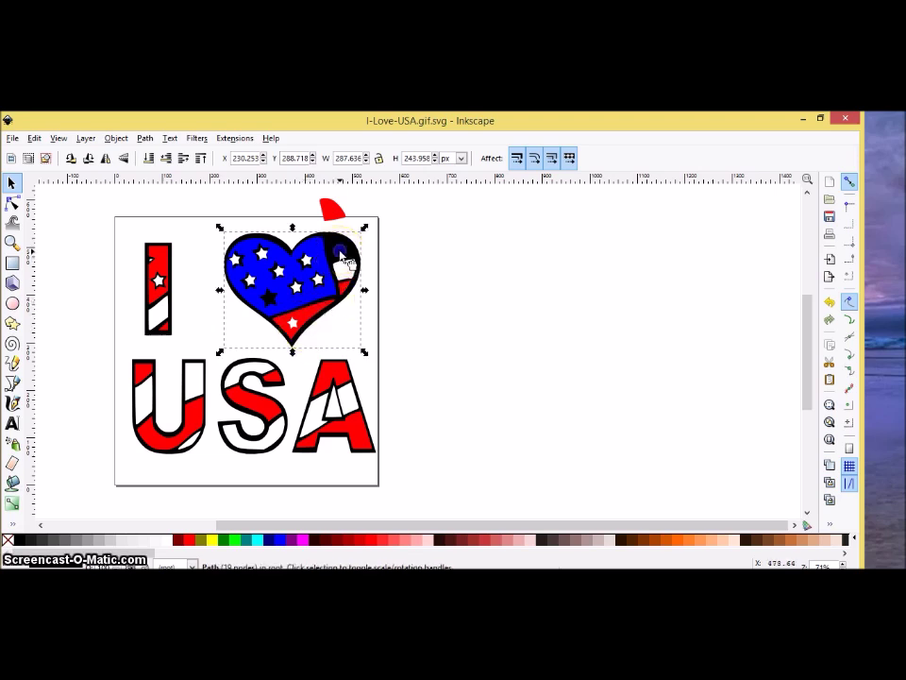
Step: Fit the red piece onto the heart's top-right lobe and nudge the first star into place
drag(344, 255, 339, 253)
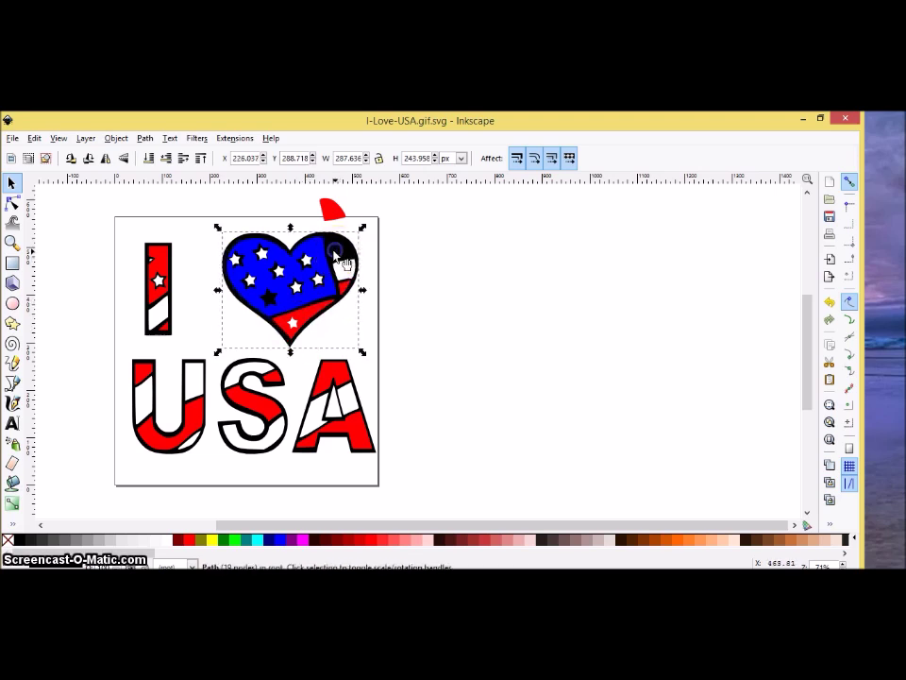
drag(329, 209, 340, 251)
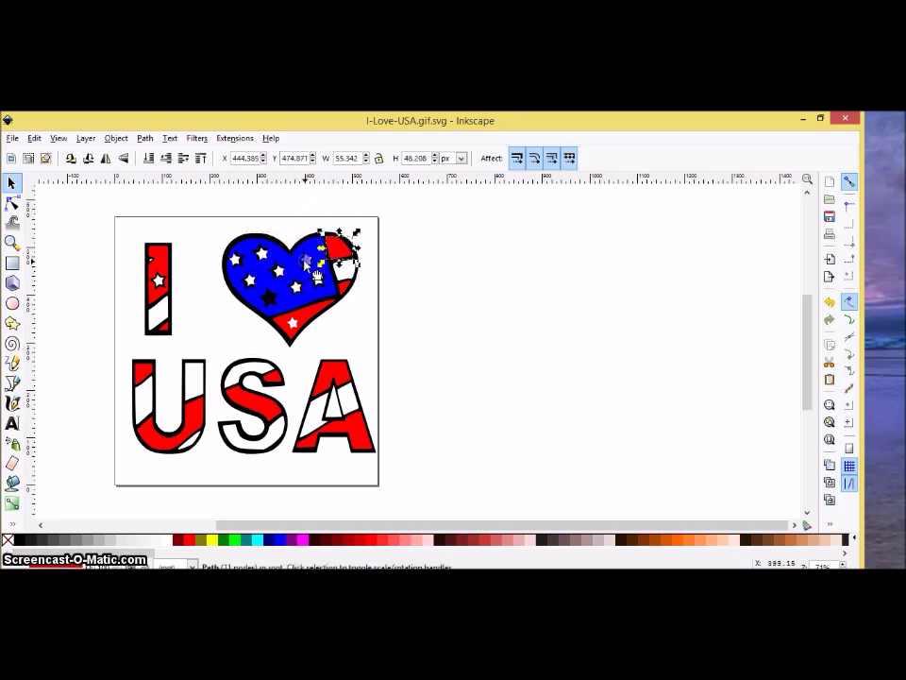
click(306, 265)
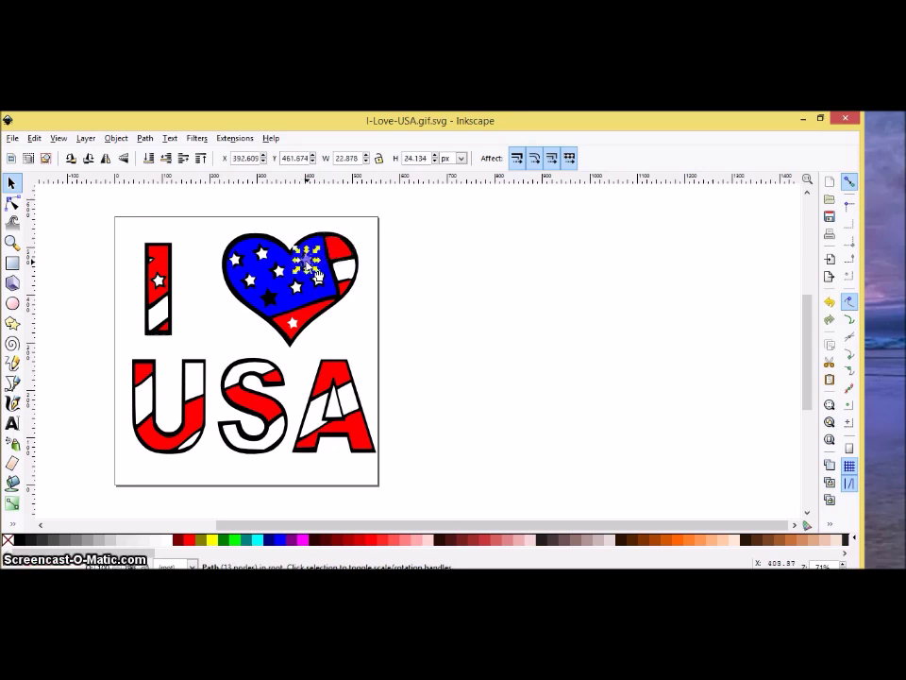
click(312, 269)
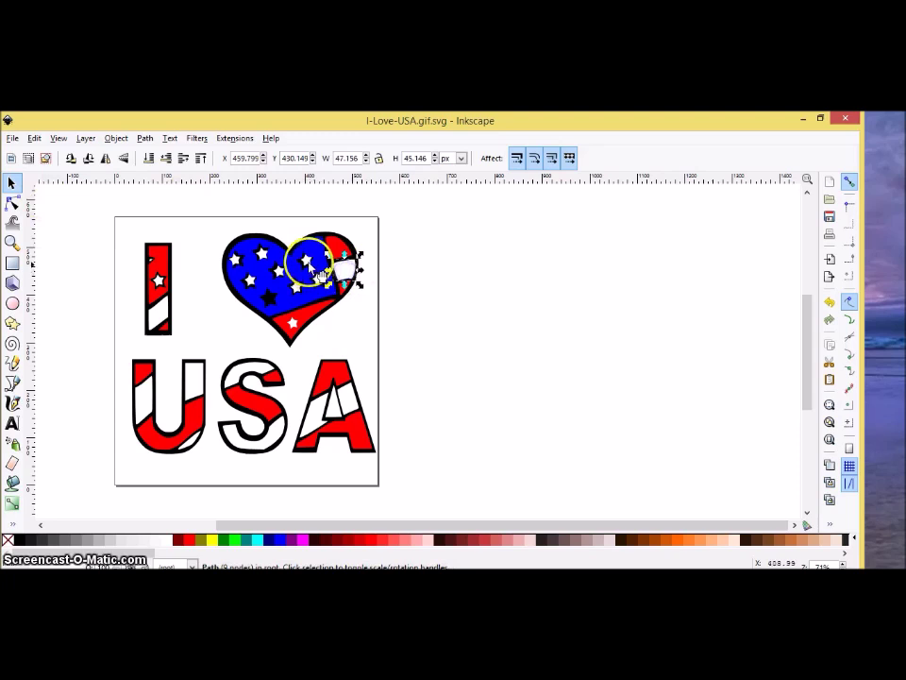
click(316, 270)
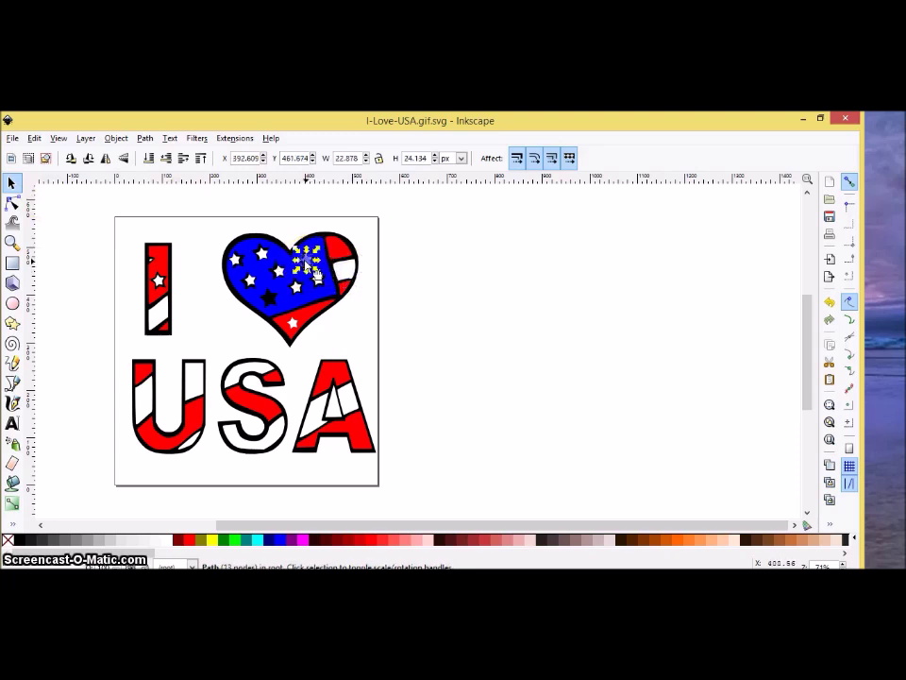
drag(306, 267, 305, 266)
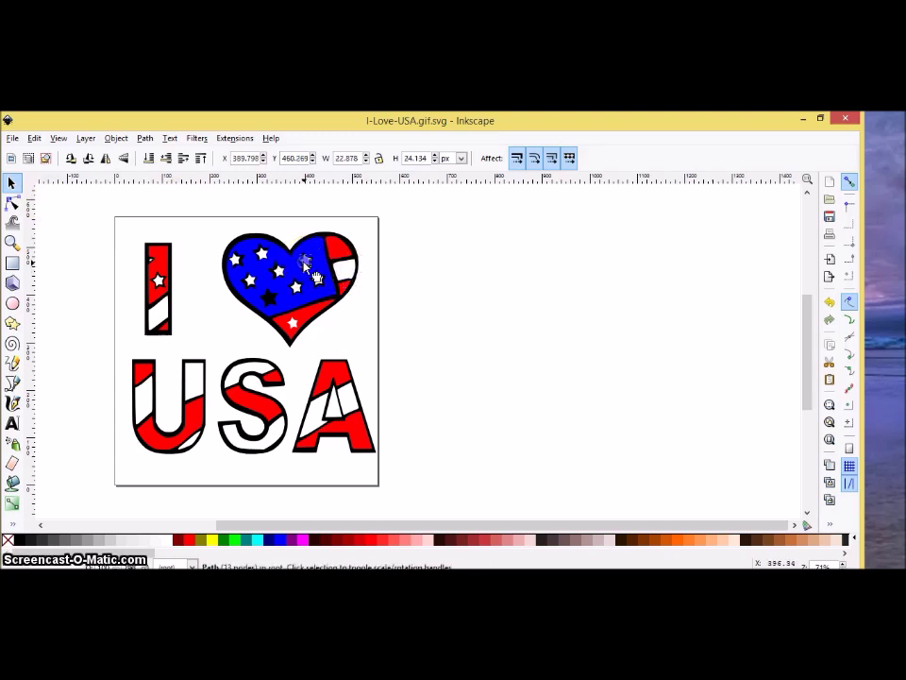
Step: Nudge the remaining stars into their blue-field holes and settle the upper-right red piece
click(281, 272)
click(282, 273)
click(283, 273)
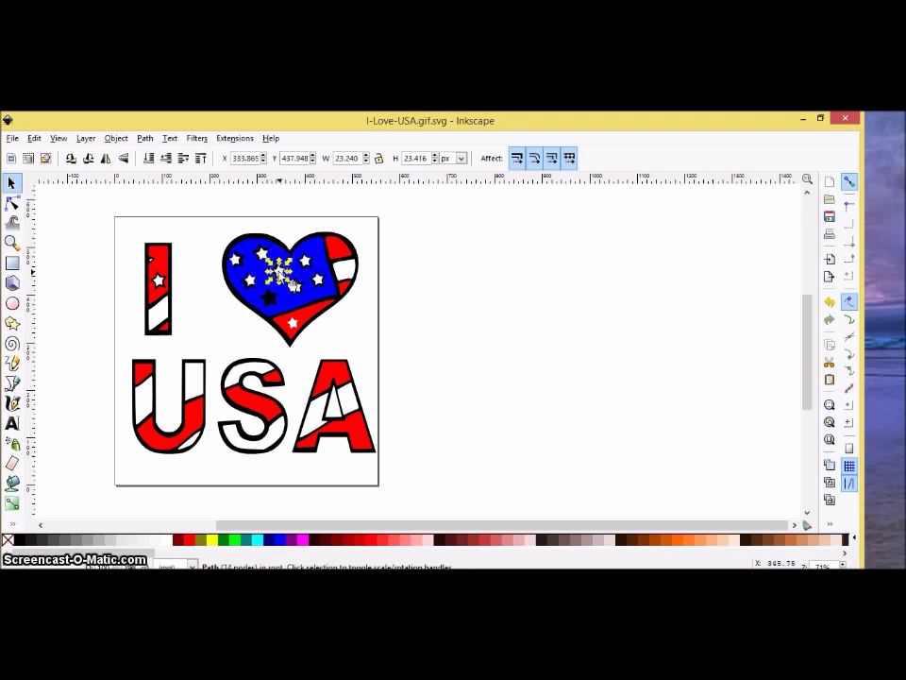
drag(282, 275, 247, 272)
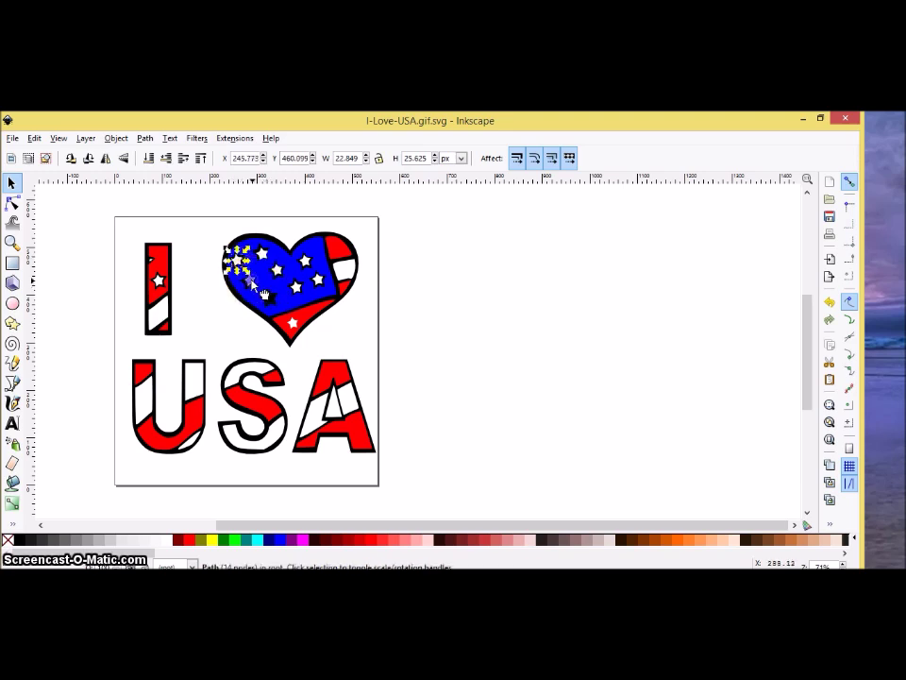
click(265, 294)
drag(264, 295, 248, 283)
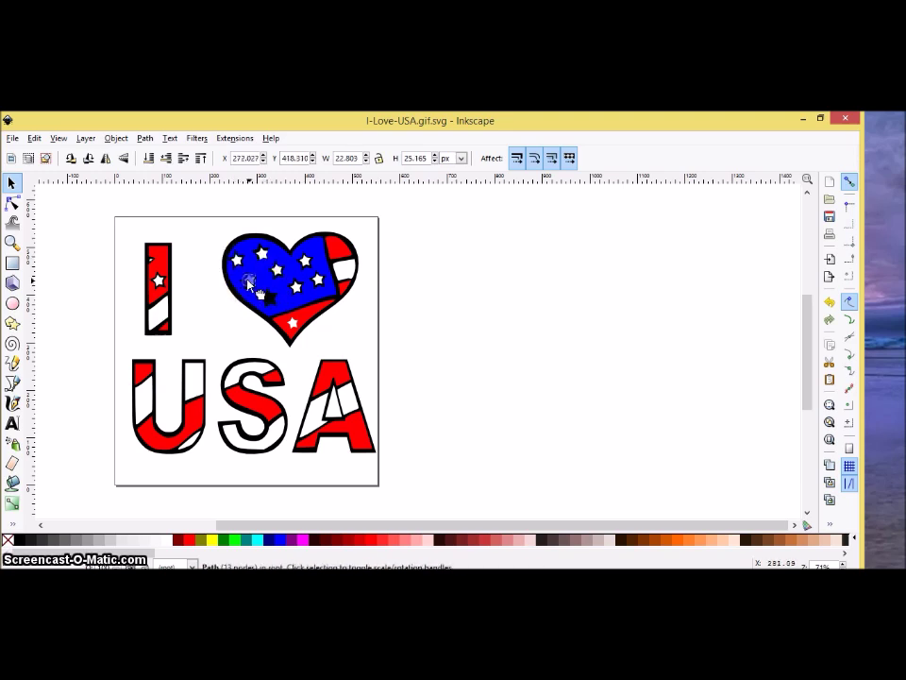
click(257, 289)
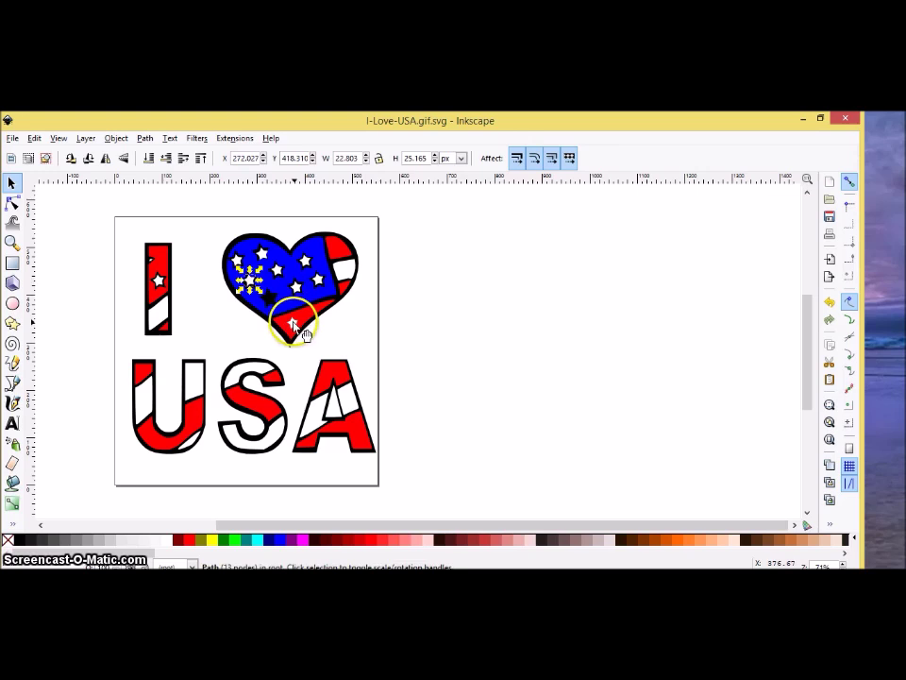
click(293, 326)
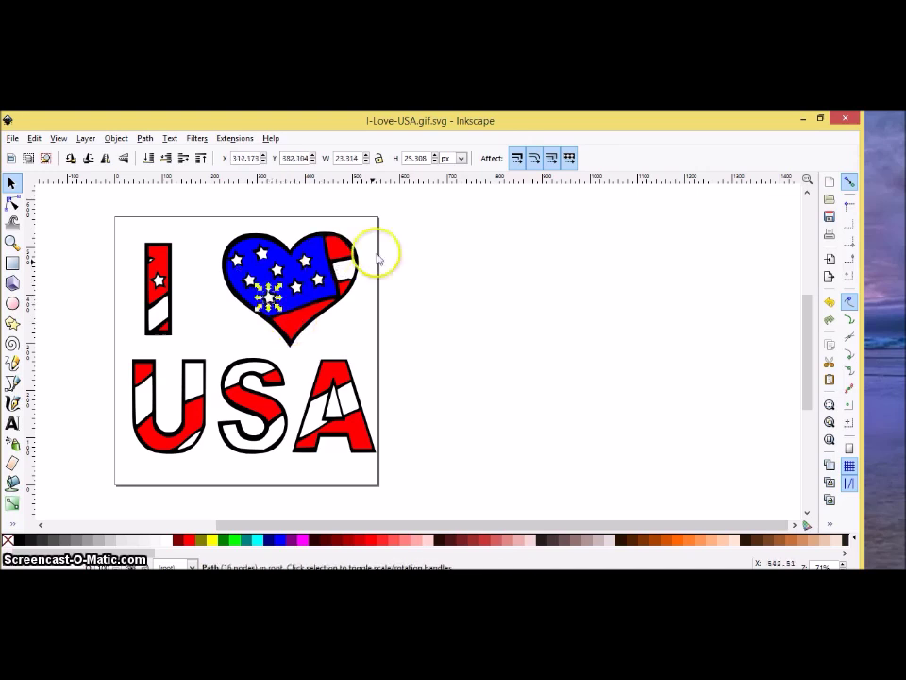
click(340, 272)
drag(340, 272, 338, 273)
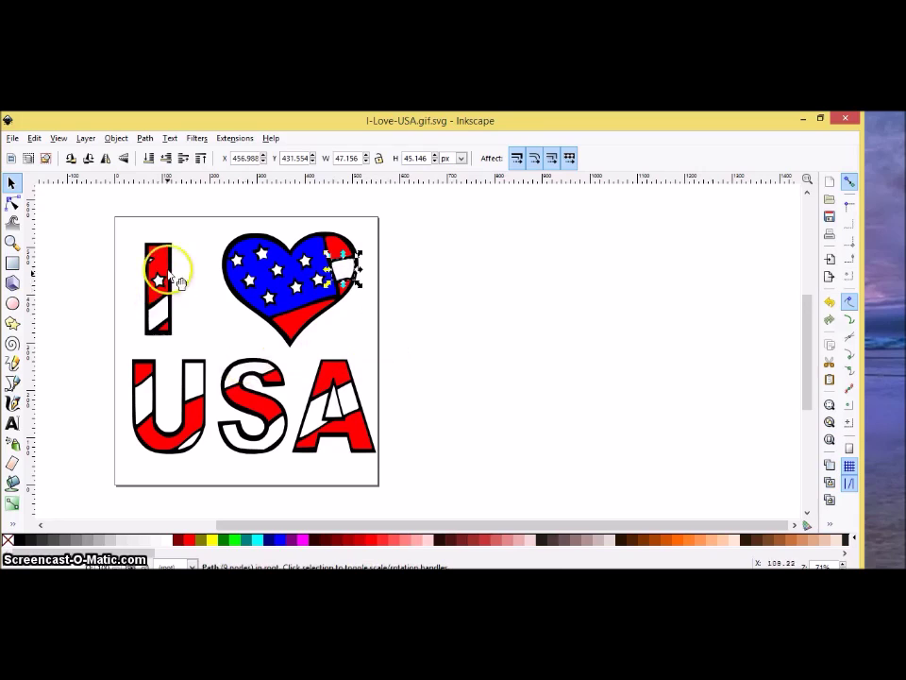
Step: Pull the I's red and white pieces off its black bar
drag(170, 277, 198, 272)
click(158, 274)
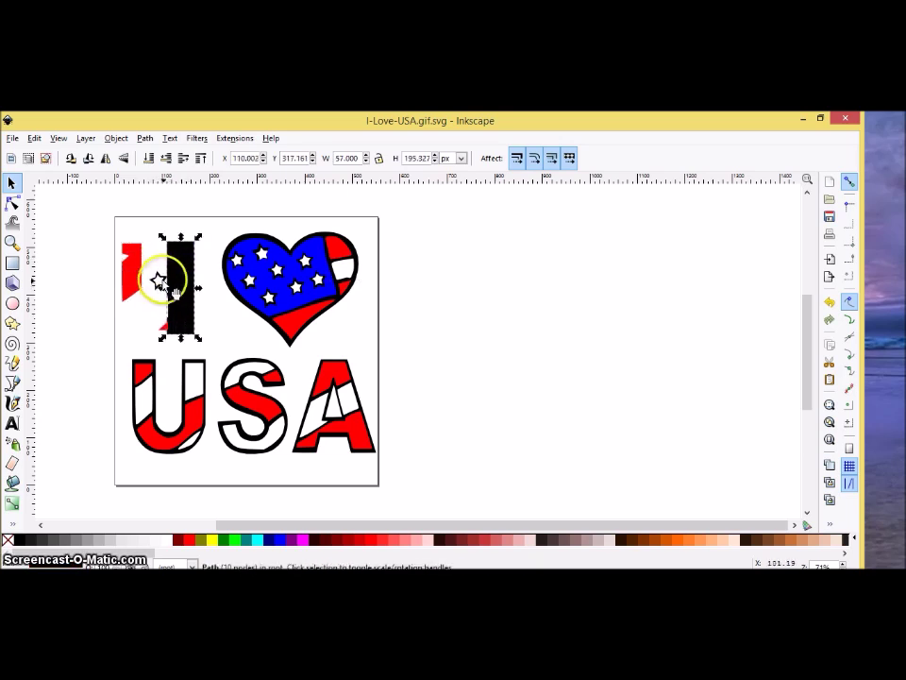
drag(159, 280, 170, 301)
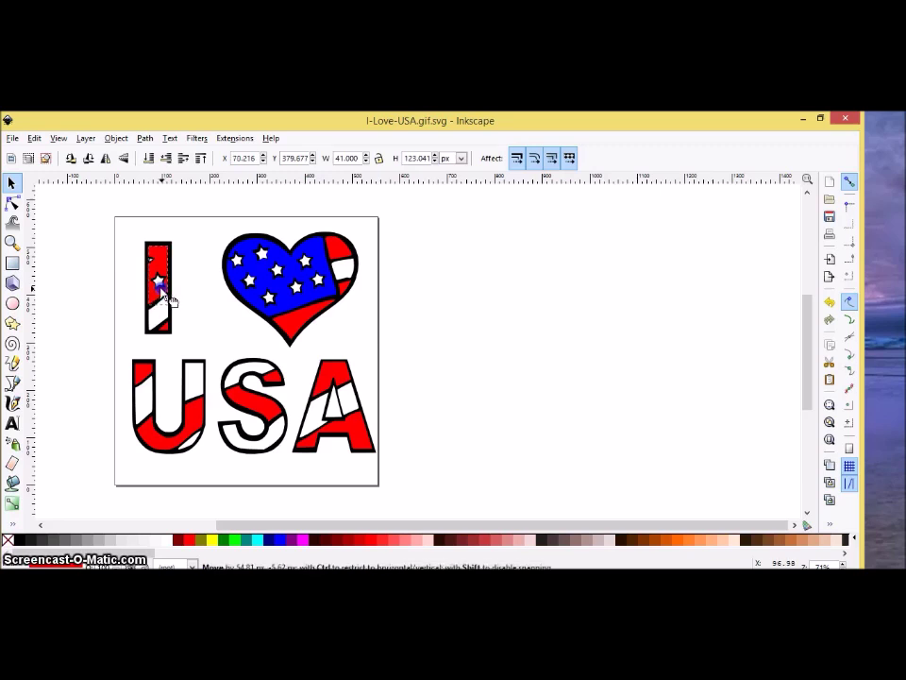
drag(167, 298, 173, 300)
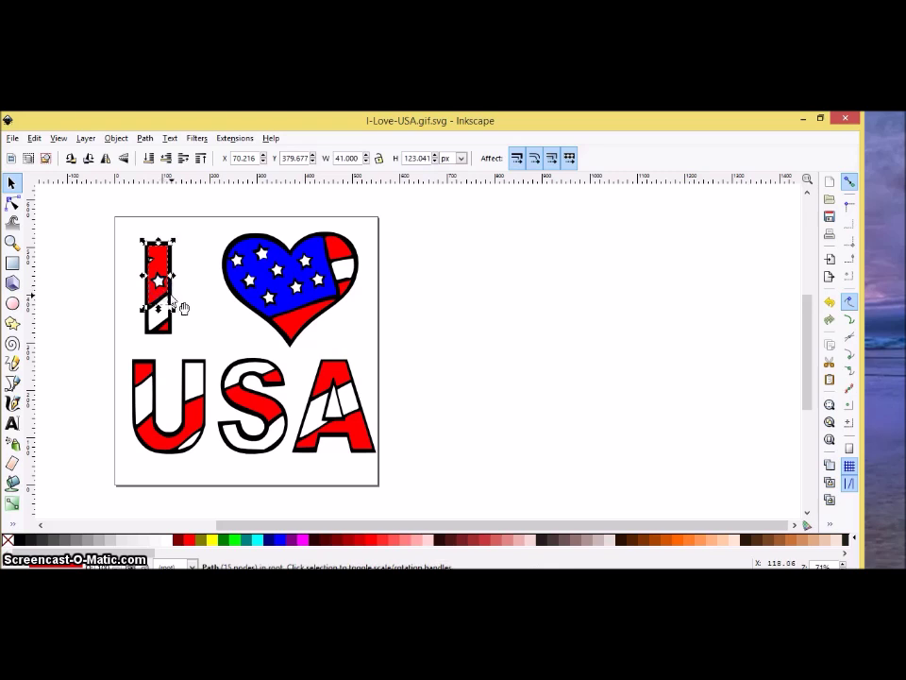
click(156, 317)
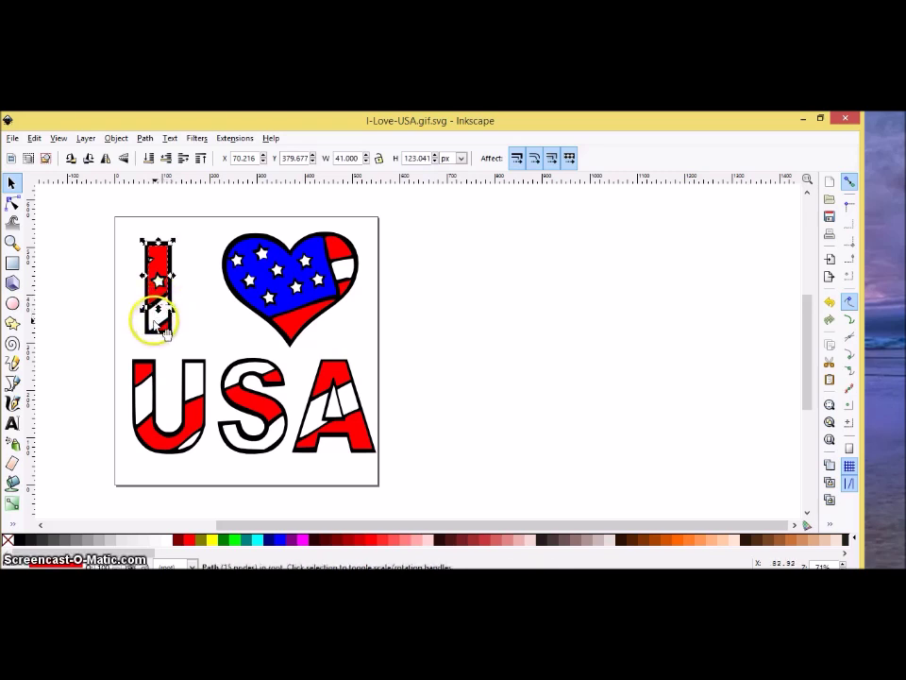
mouse_move(158, 321)
mouse_down()
mouse_move(112, 329)
mouse_move(193, 321)
mouse_up()
Step: Move the star piece to the right, then select the red I piece together with the star
click(158, 282)
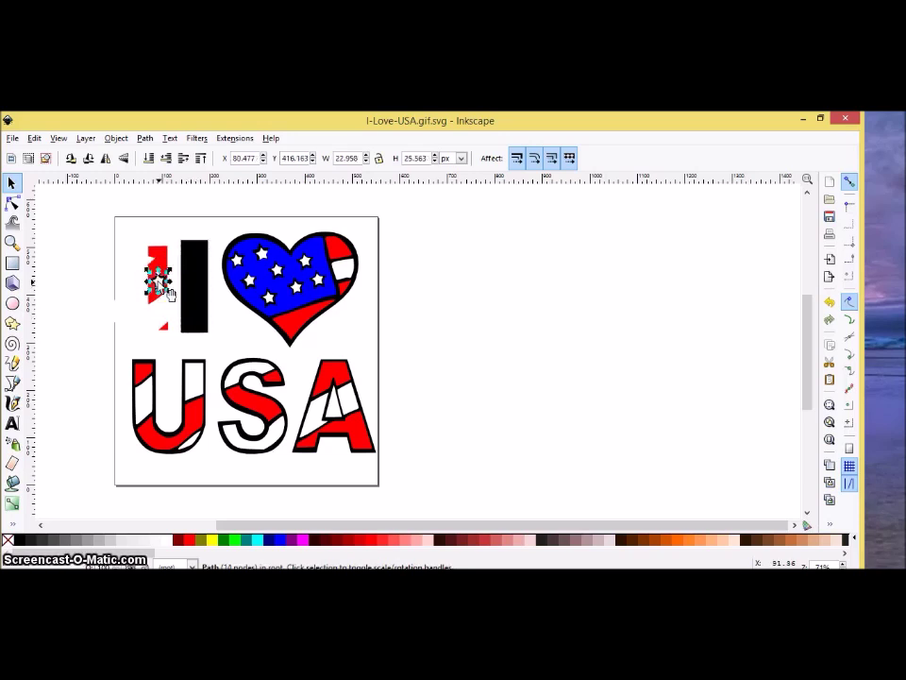
click(159, 281)
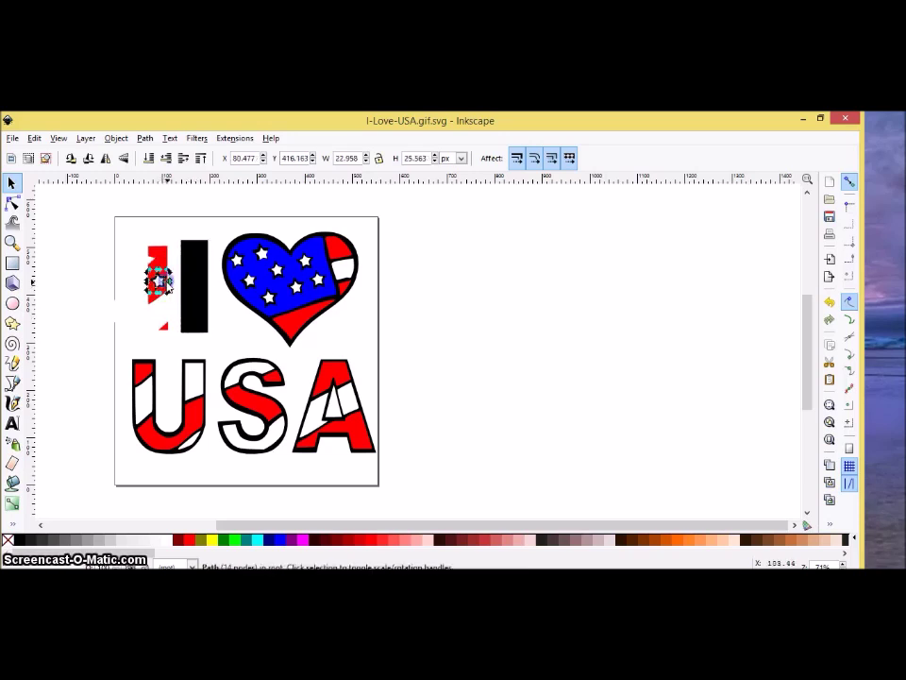
drag(158, 281, 194, 291)
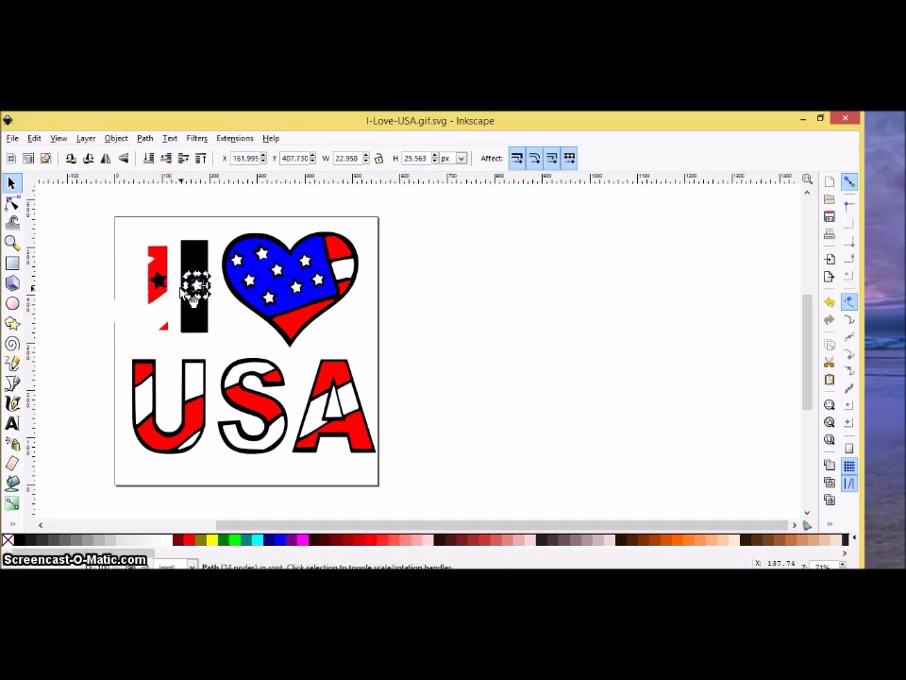
click(156, 250)
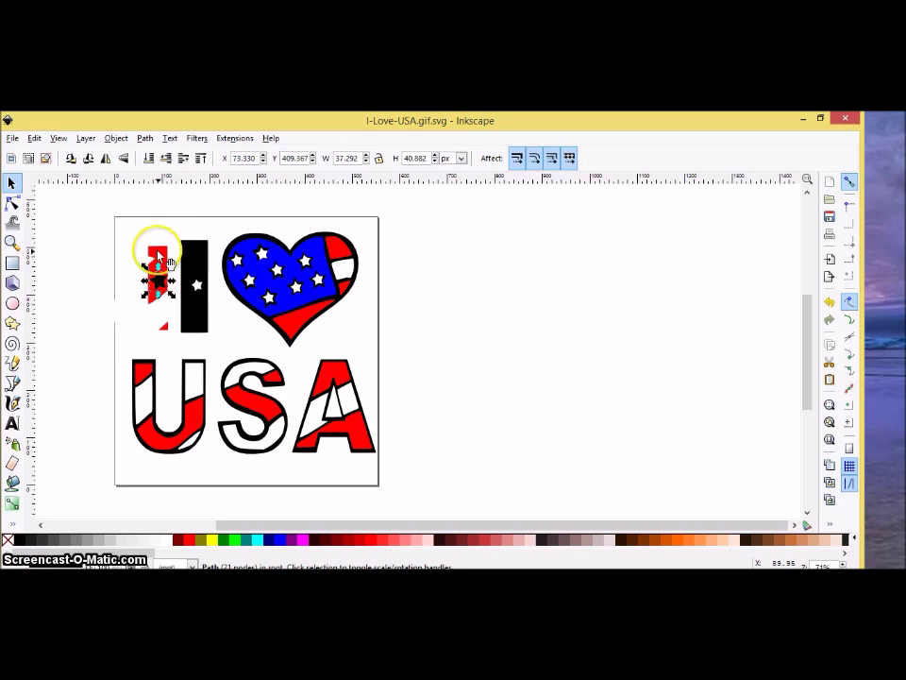
shift+click(170, 264)
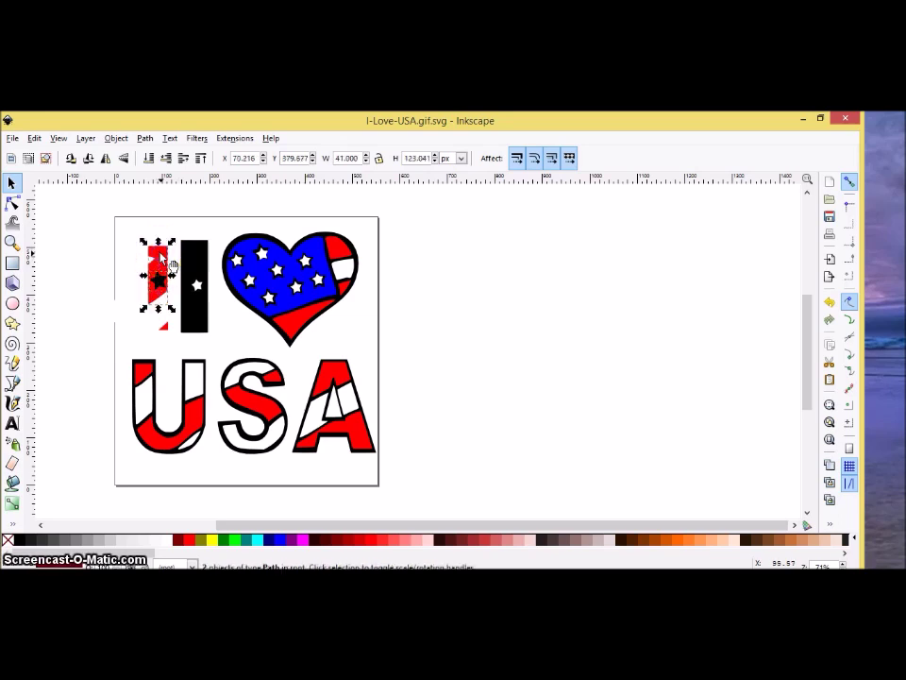
click(145, 137)
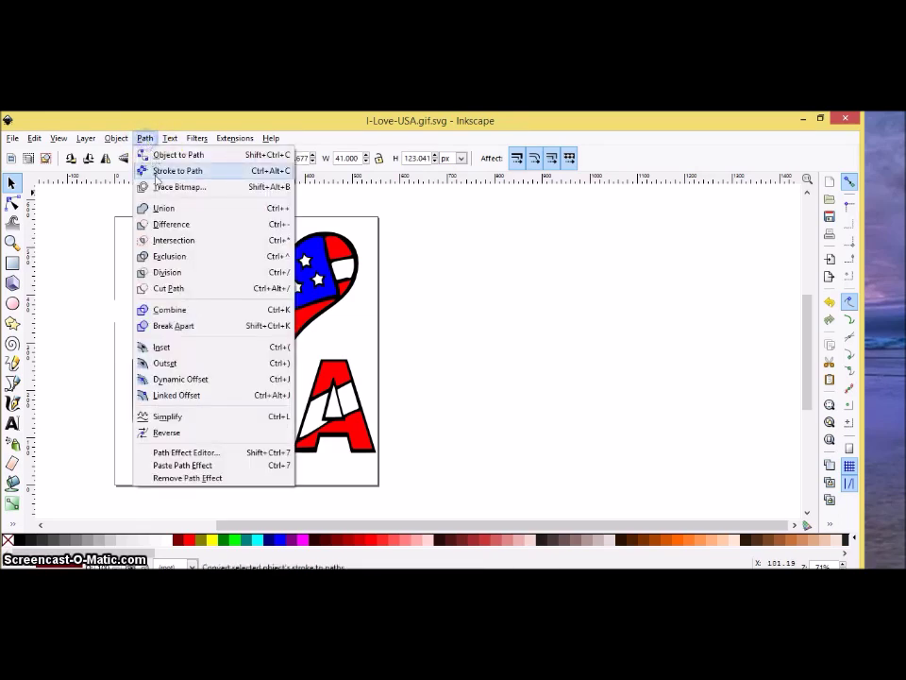
click(166, 257)
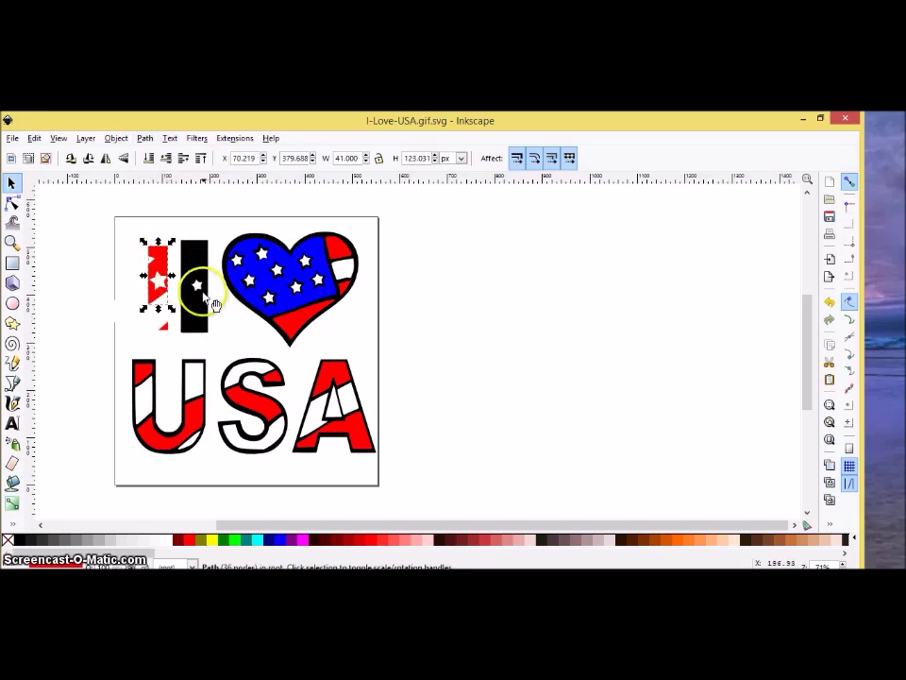
drag(198, 285, 146, 295)
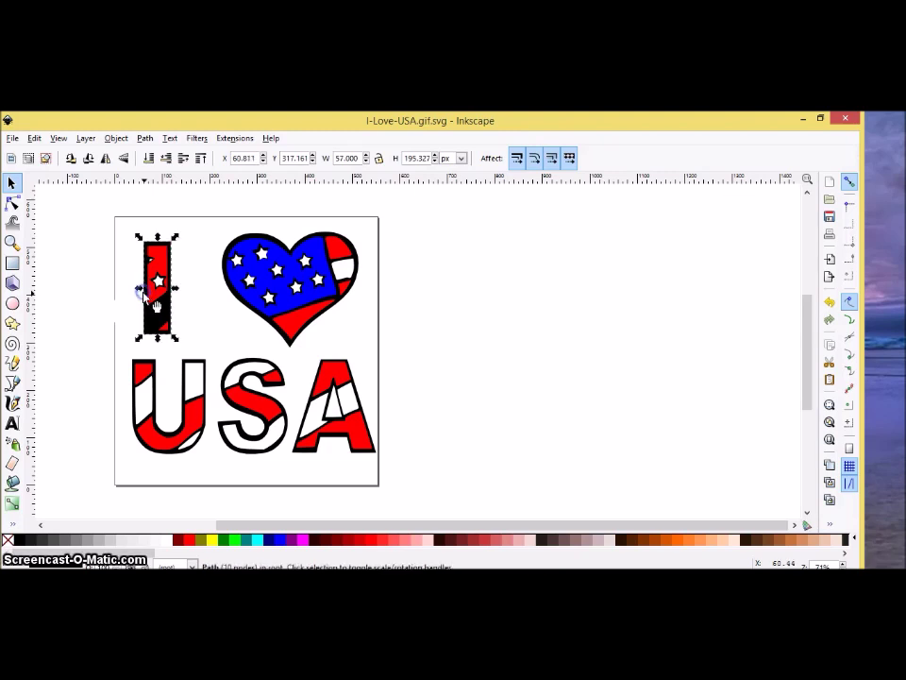
key(End)
click(173, 313)
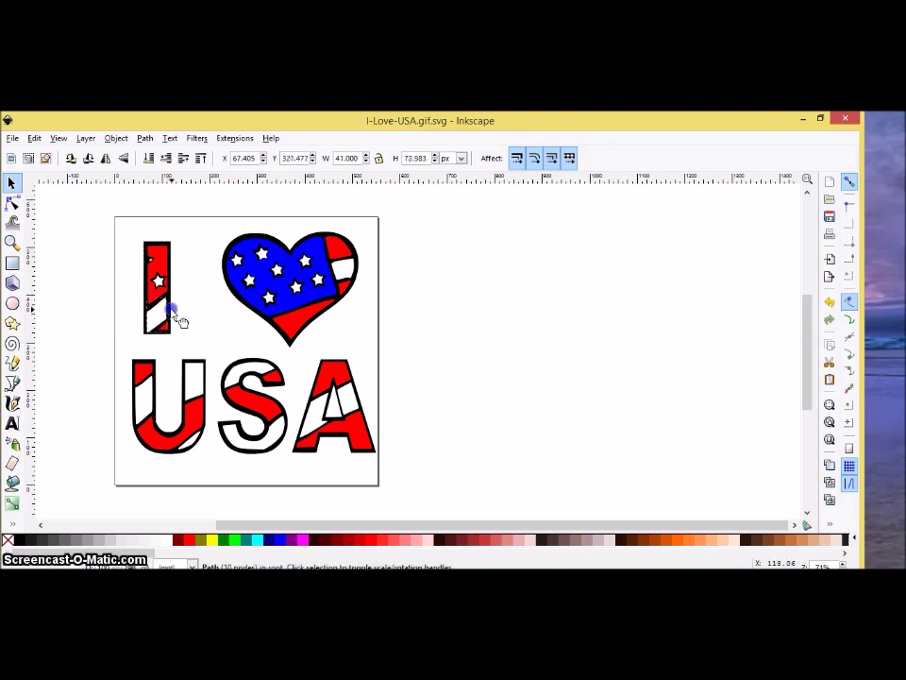
click(495, 408)
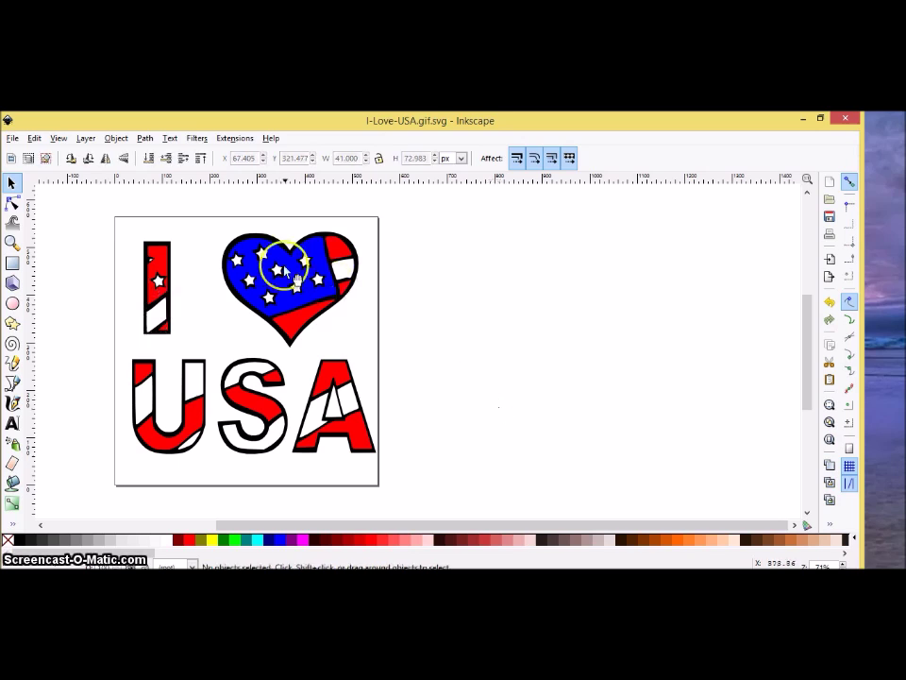
Step: Save As 'New I LOVE USA.svg' in Pictures, replacing the existing file
click(13, 139)
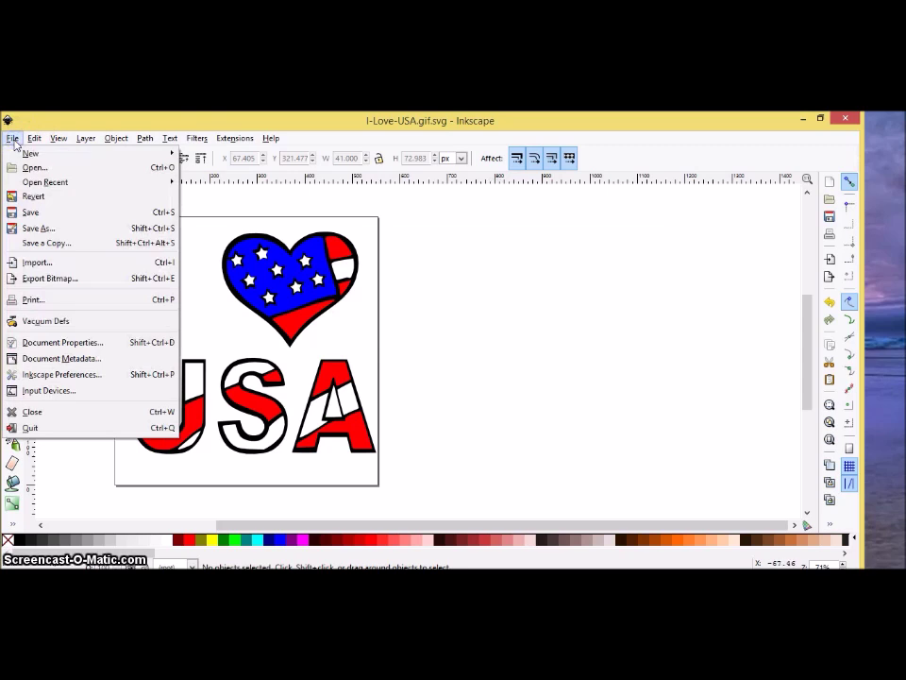
click(57, 228)
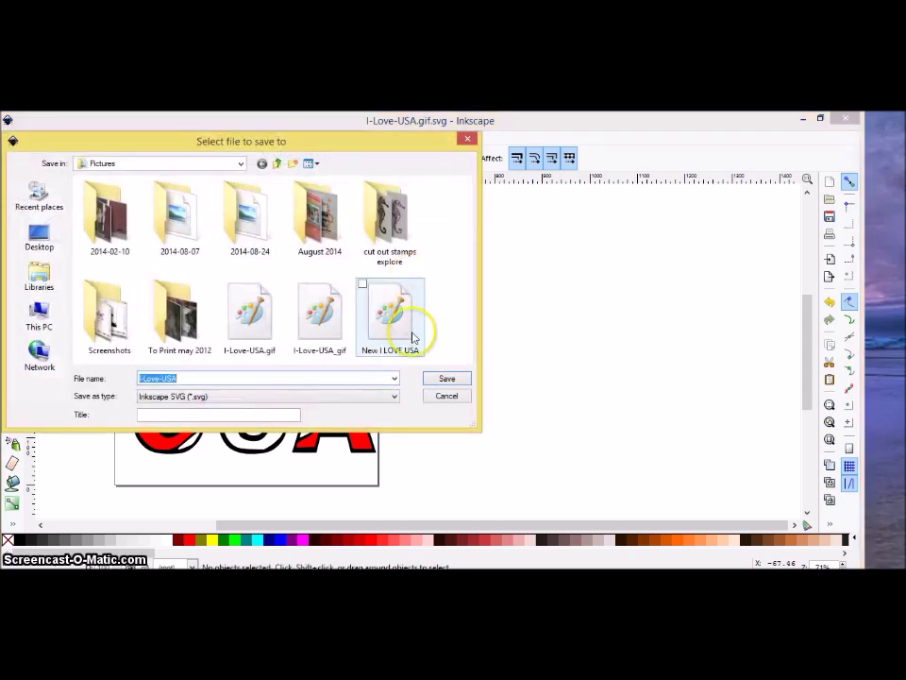
click(161, 378)
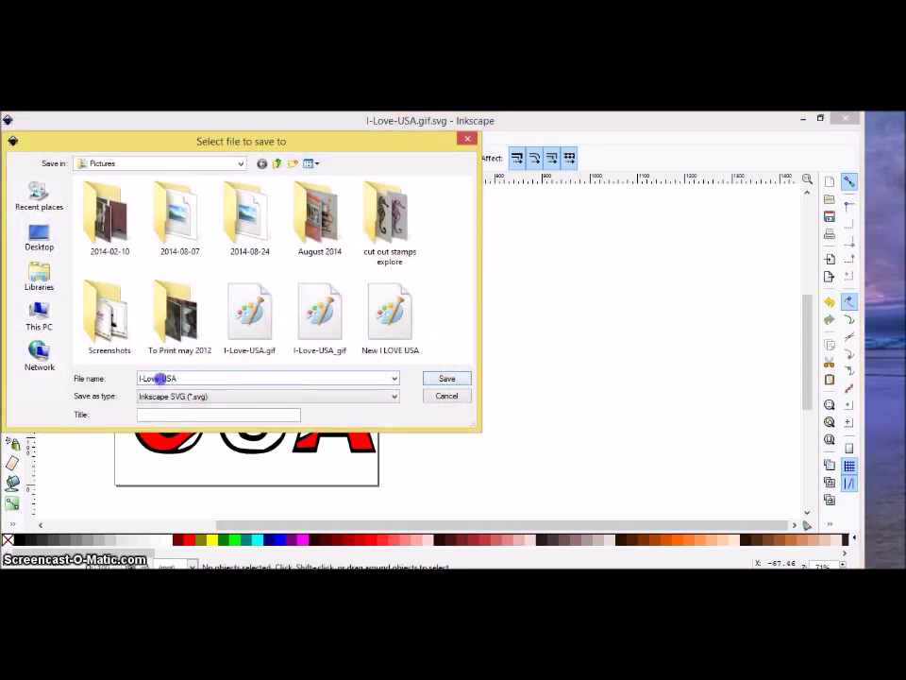
text(INew)
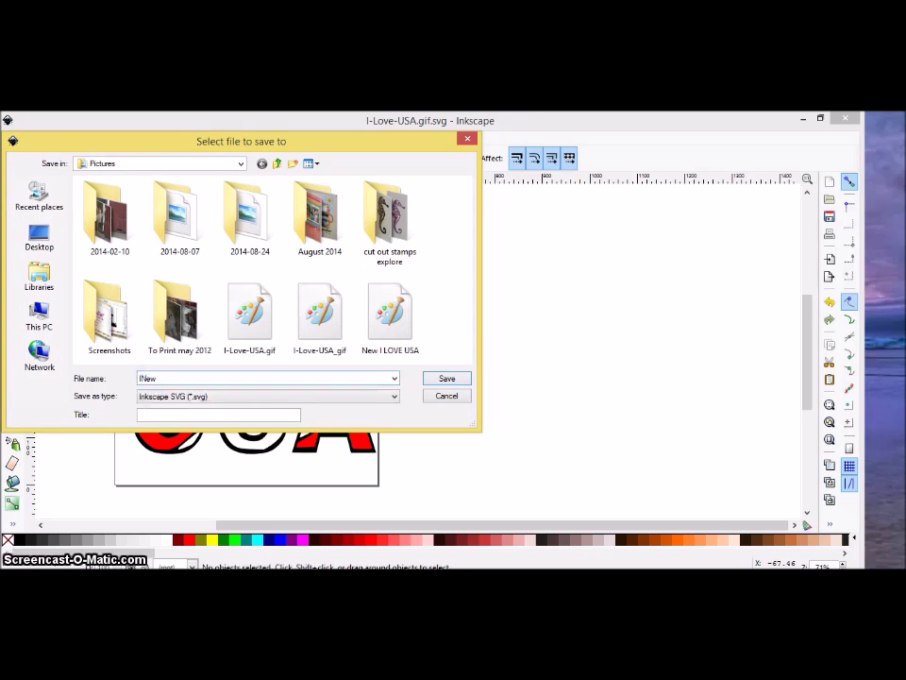
key(BackSpace)
text(N)
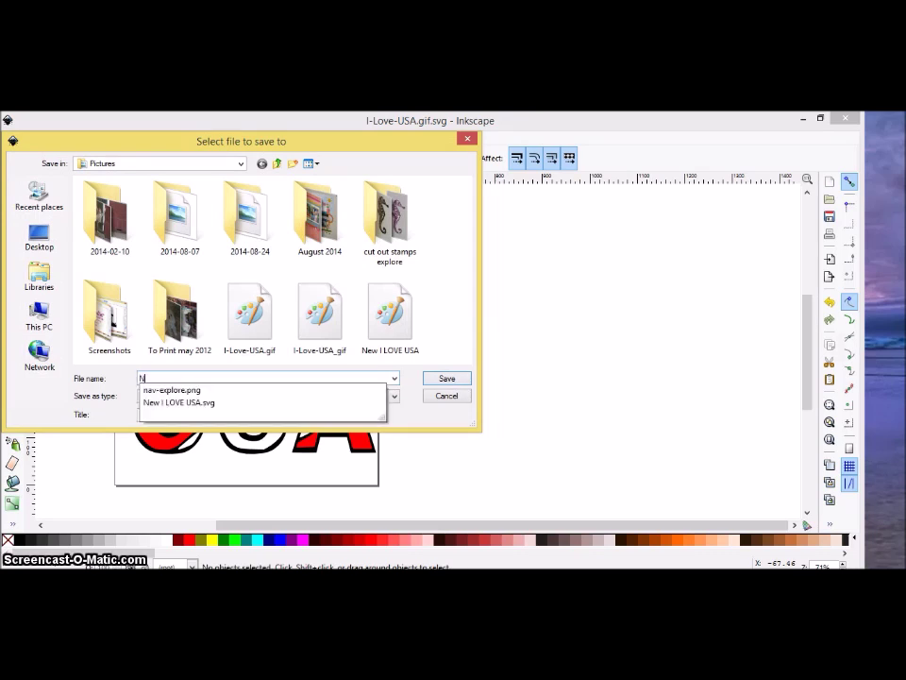
text(ew I)
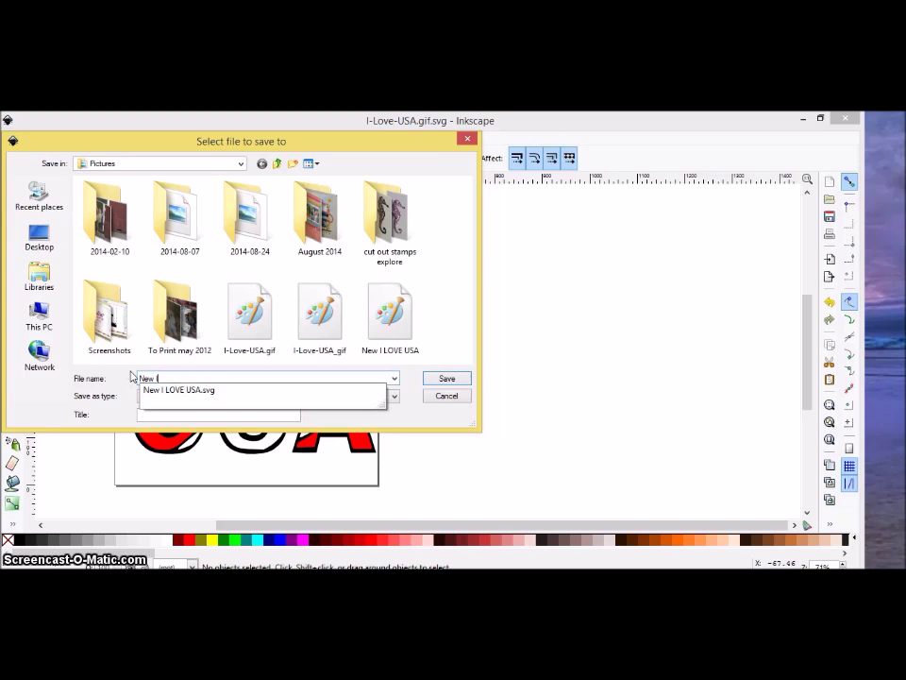
key(Down)
key(Return)
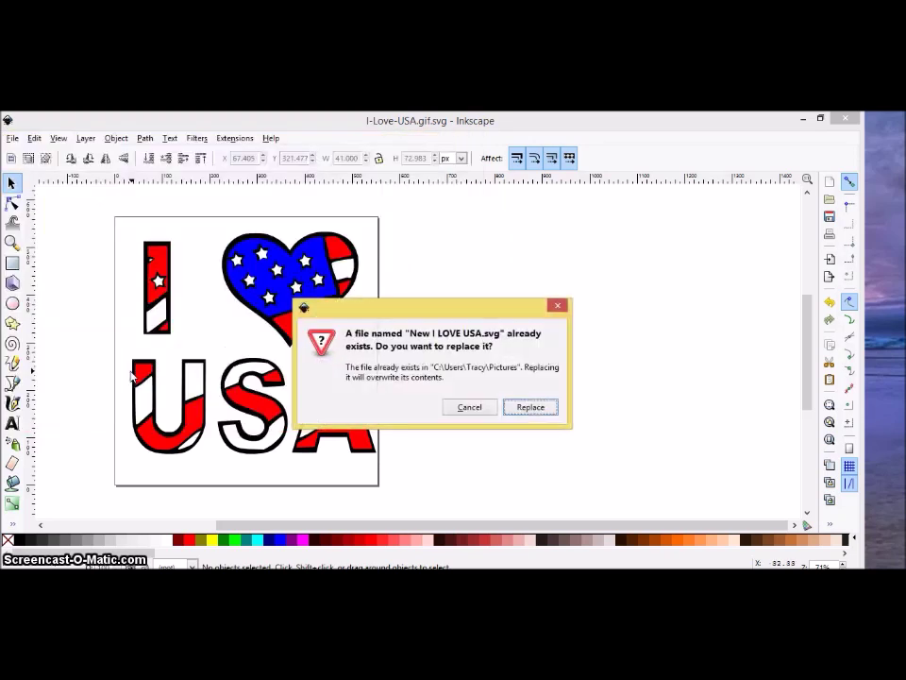
click(530, 406)
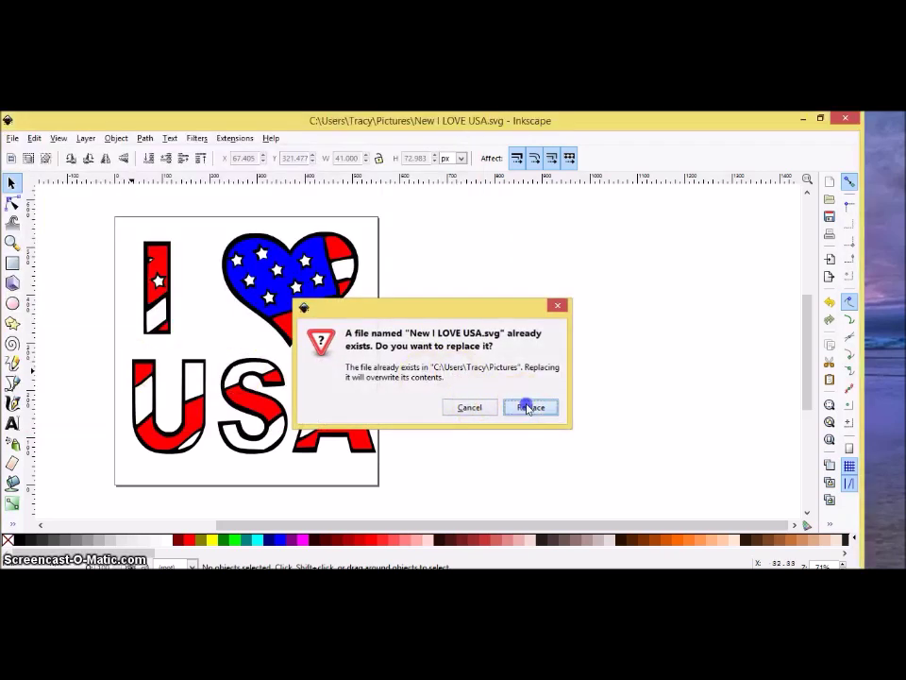
Step: Minimize Inkscape, launch Cricut Design Space and create a new blank project
click(802, 123)
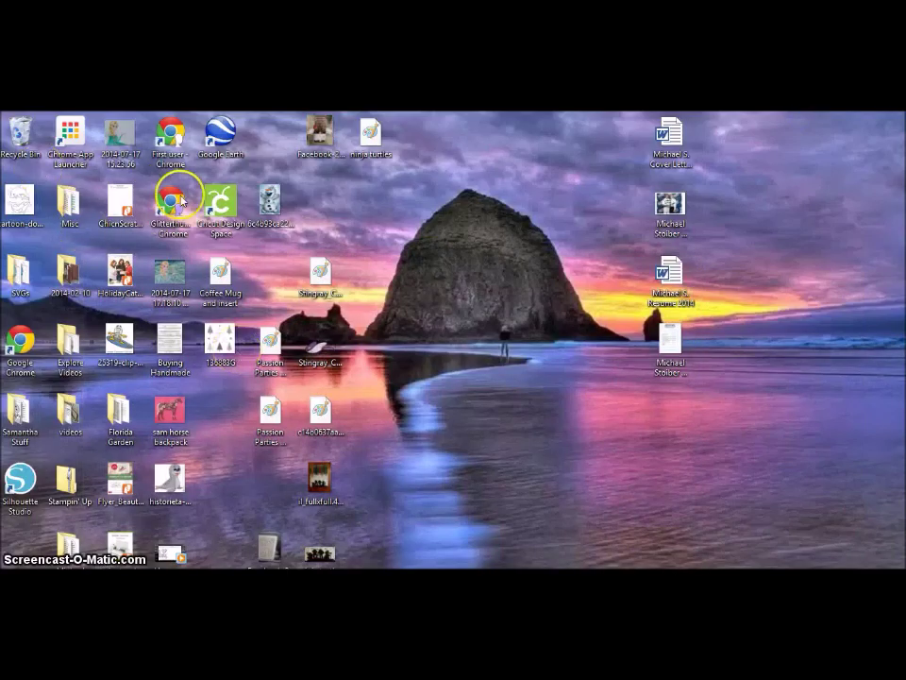
double_click(224, 202)
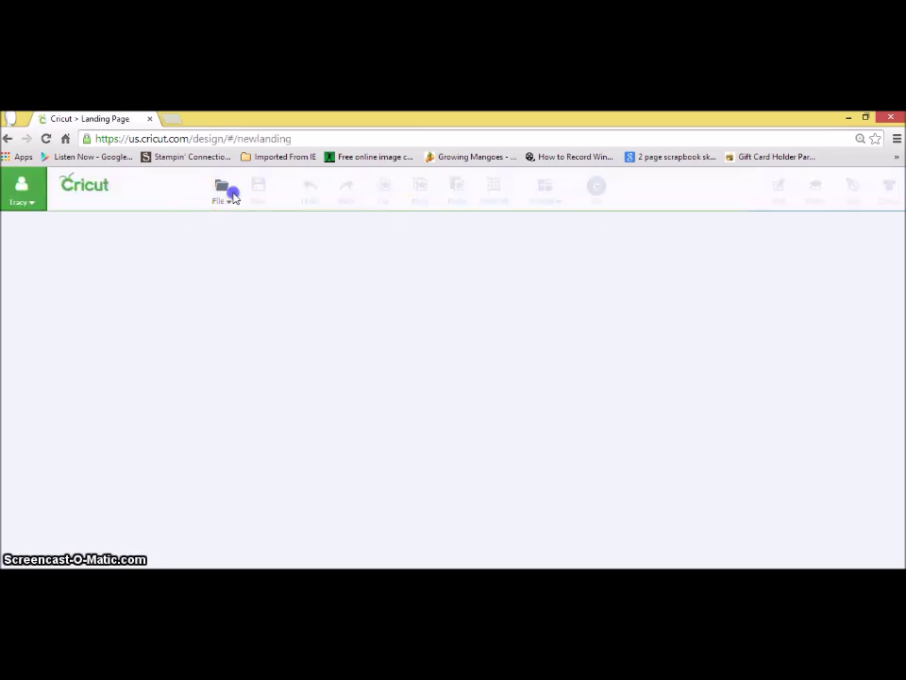
click(224, 198)
click(178, 373)
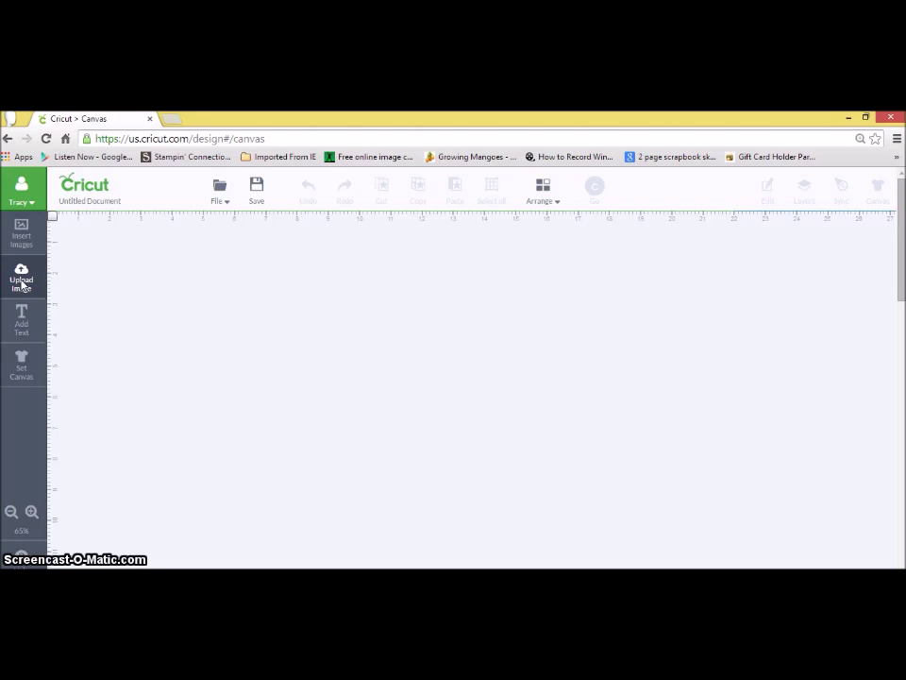
Step: Start a vector upload and choose New I LOVE USA.svg from the file browser
click(21, 282)
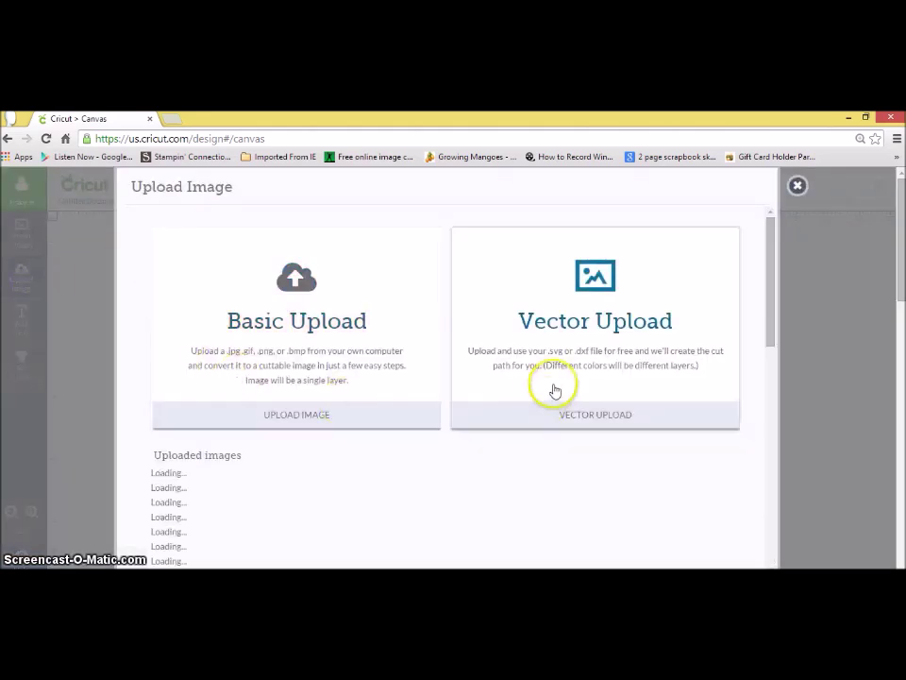
click(555, 388)
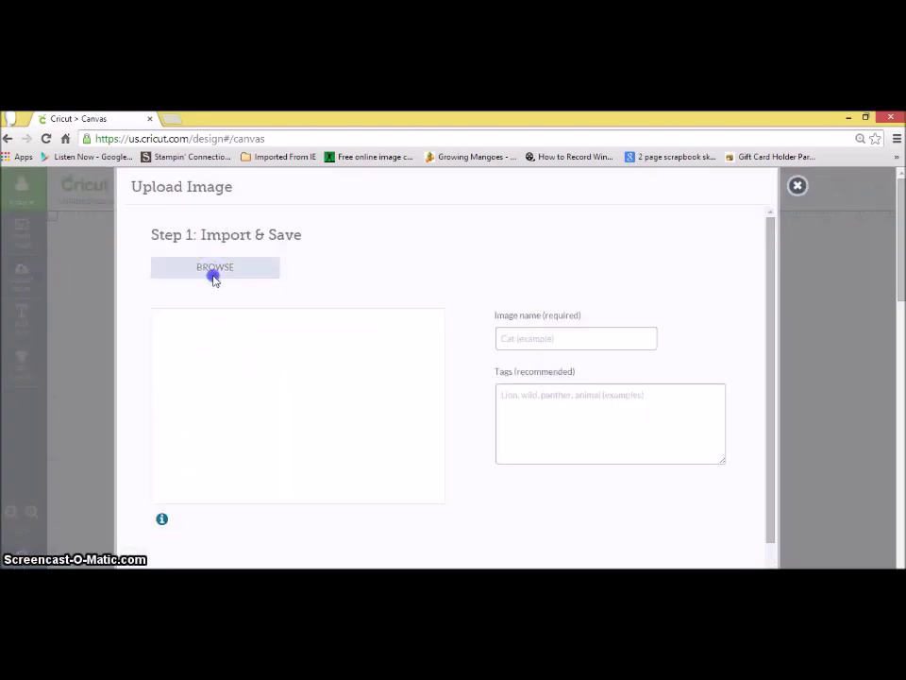
drag(435, 194, 441, 298)
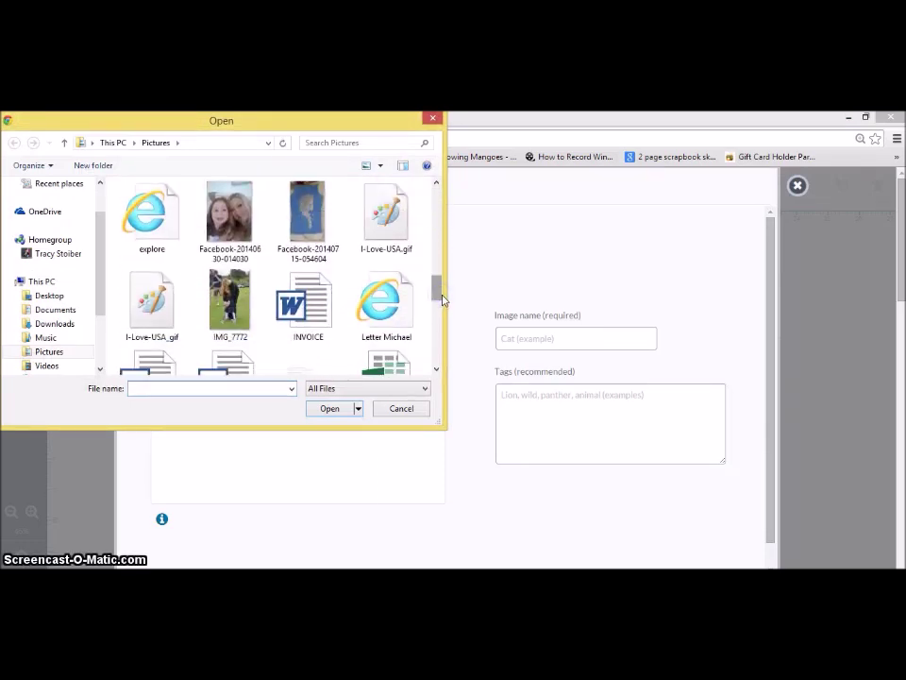
drag(441, 299, 437, 324)
click(307, 323)
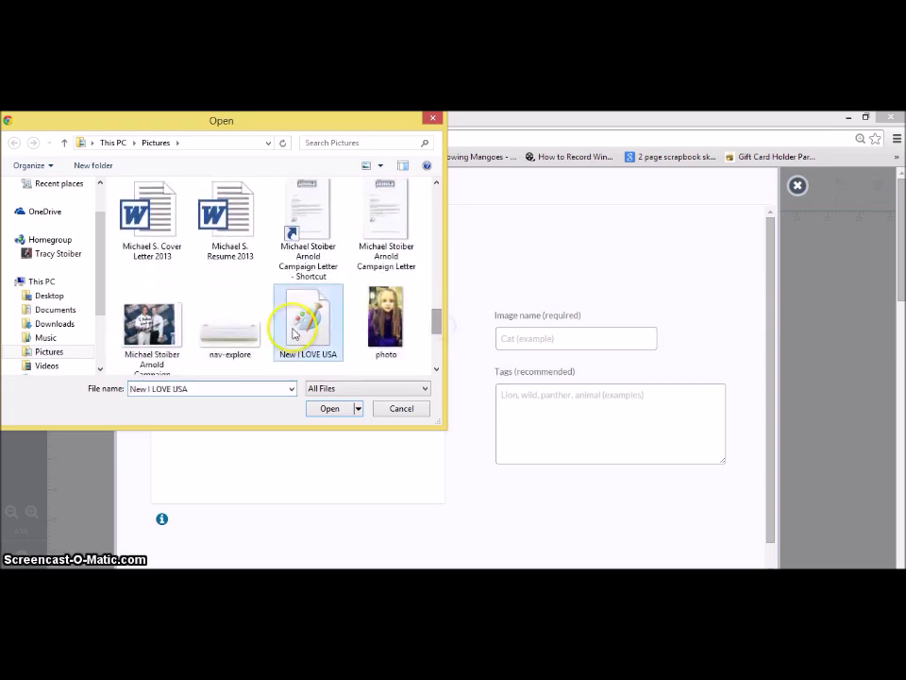
click(340, 412)
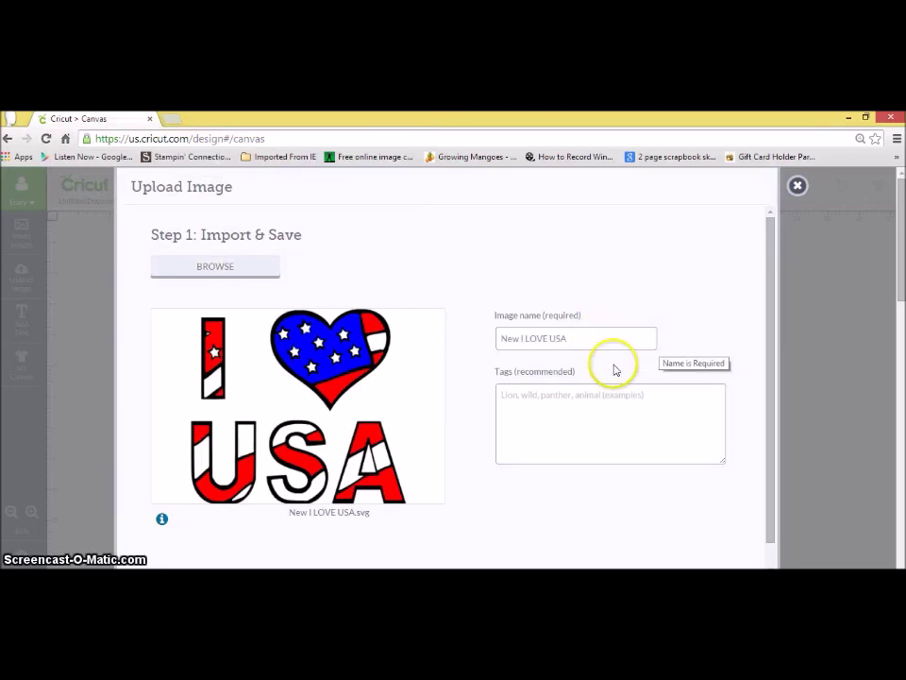
Step: Save the upload tagged Patriotic USA LOVE and insert it onto the canvas
click(620, 398)
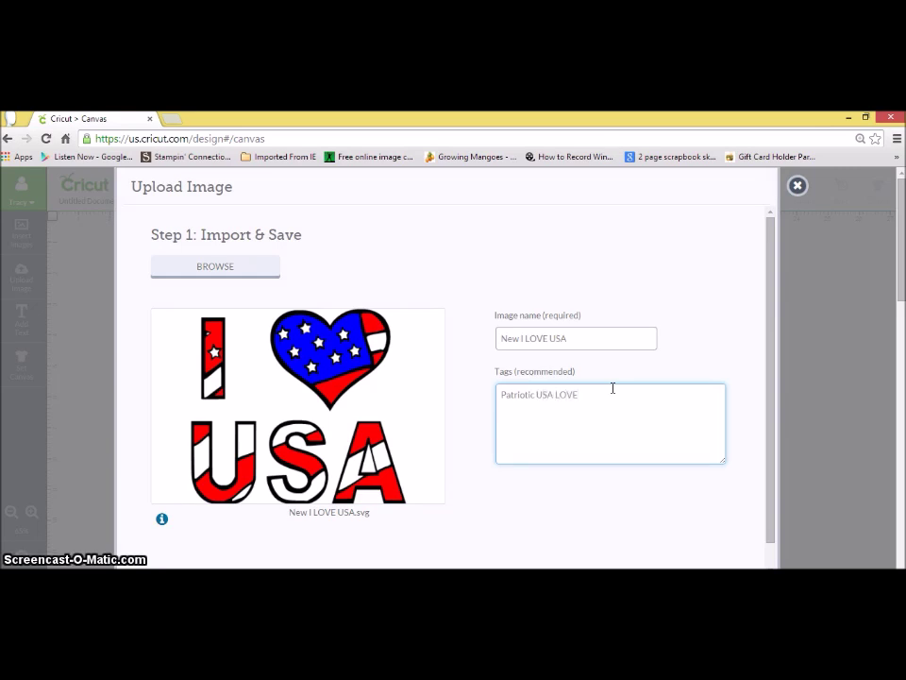
scroll(727, 245, down, 1)
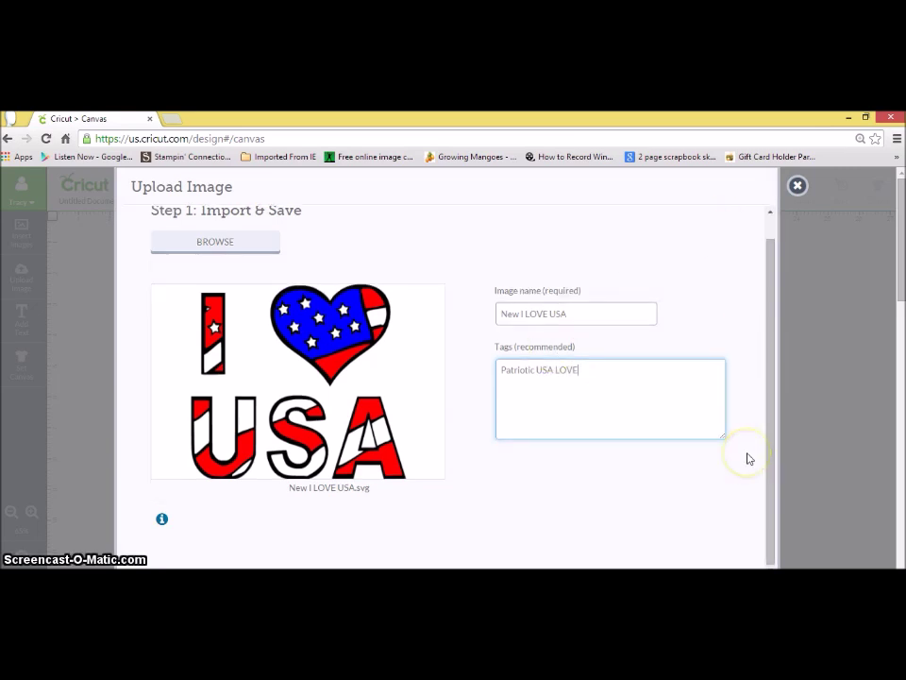
key(F11)
click(774, 490)
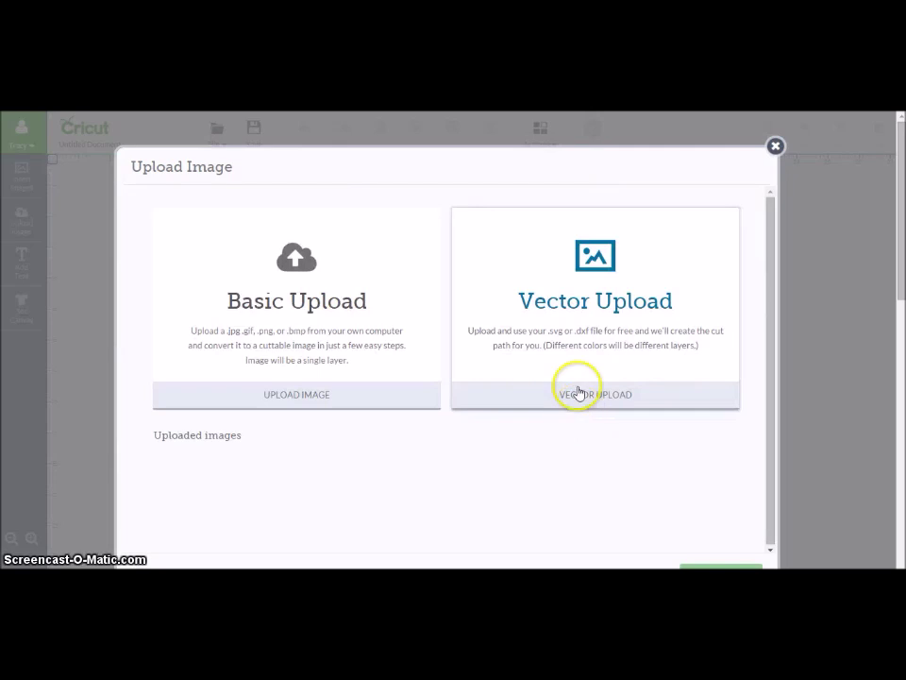
click(193, 481)
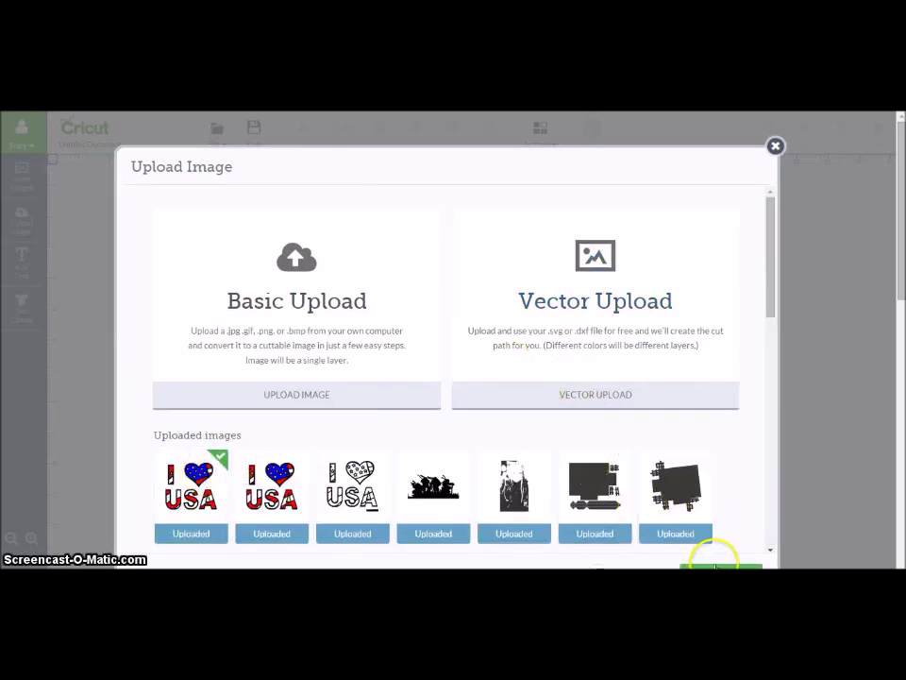
click(720, 566)
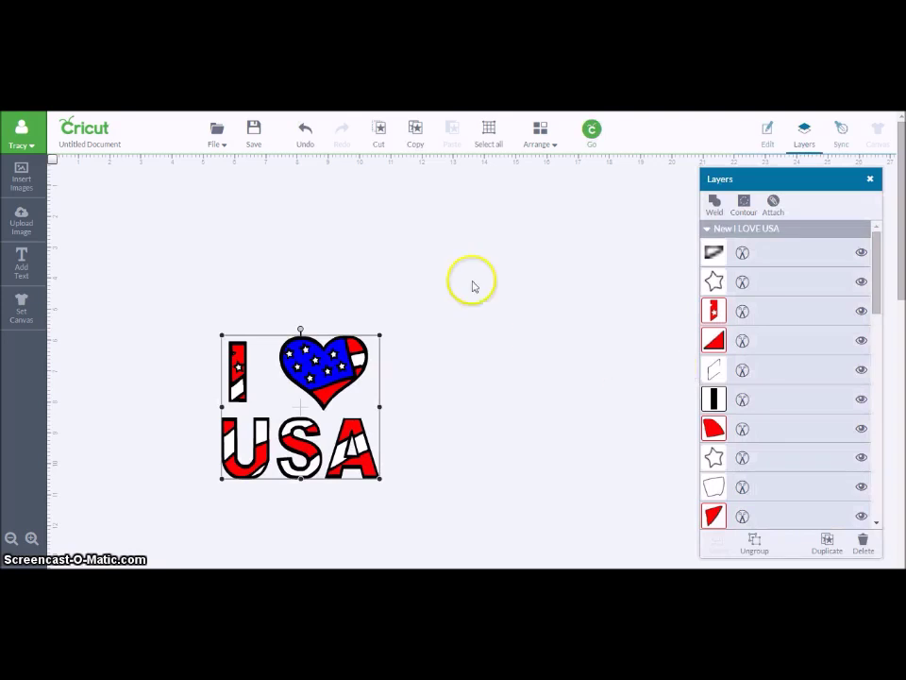
Step: Enlarge the design to about 7.04 × 6.41 inches and review its colour layers
drag(380, 334, 576, 226)
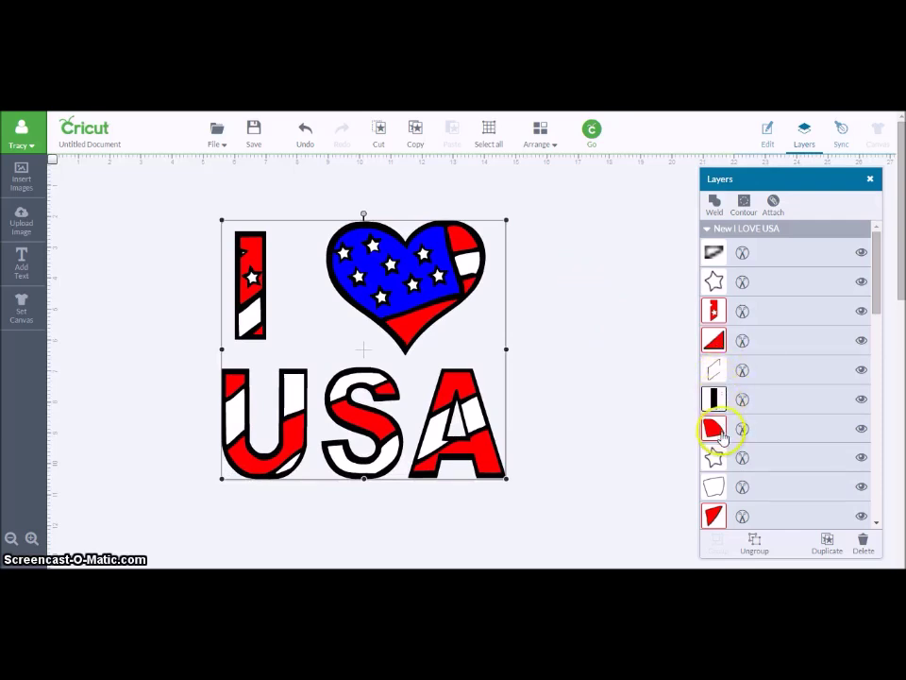
scroll(718, 457, down, 5)
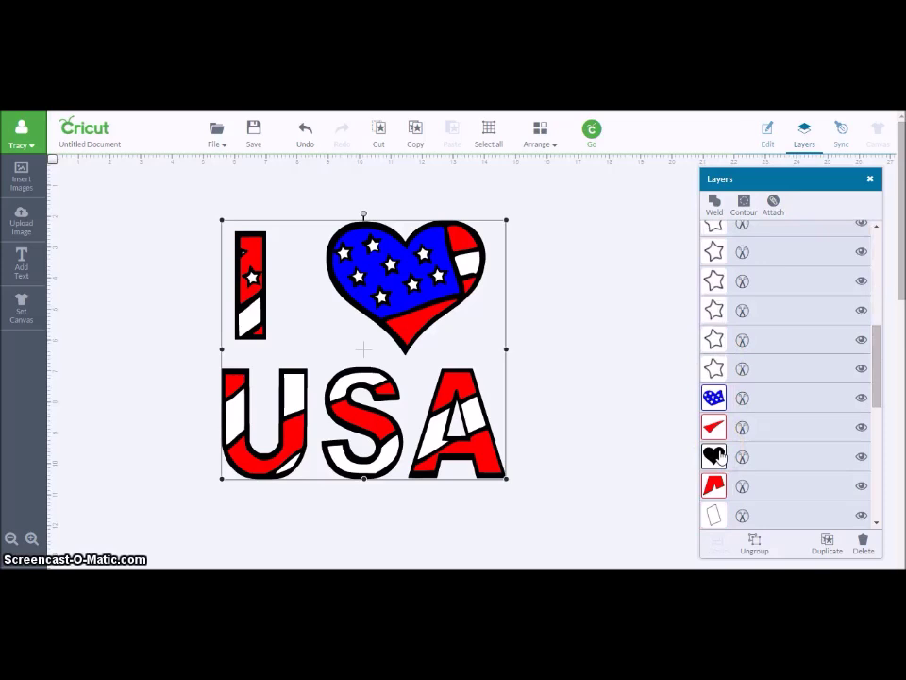
scroll(720, 457, down, 6)
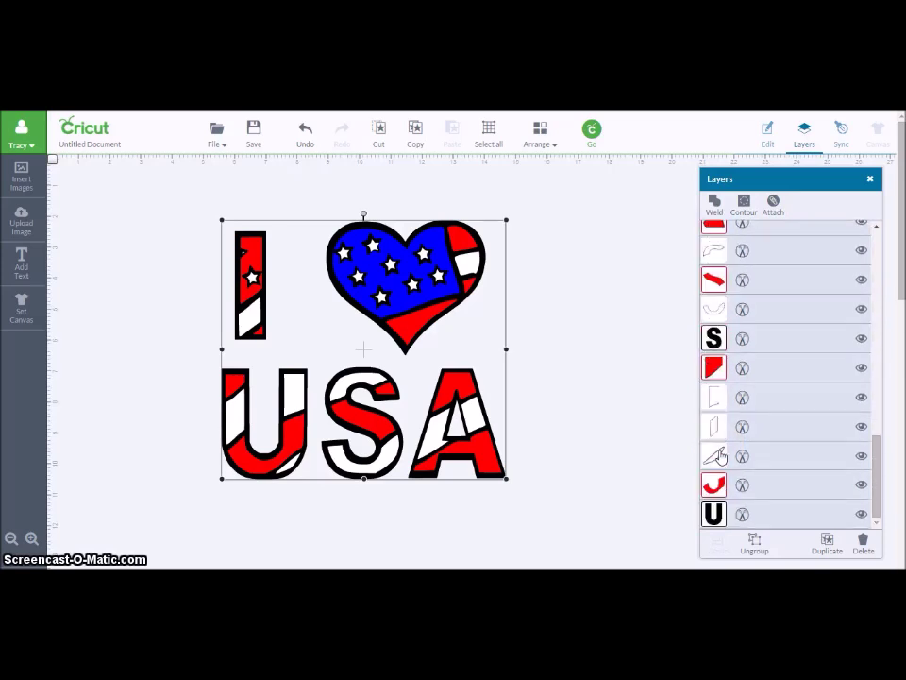
click(659, 455)
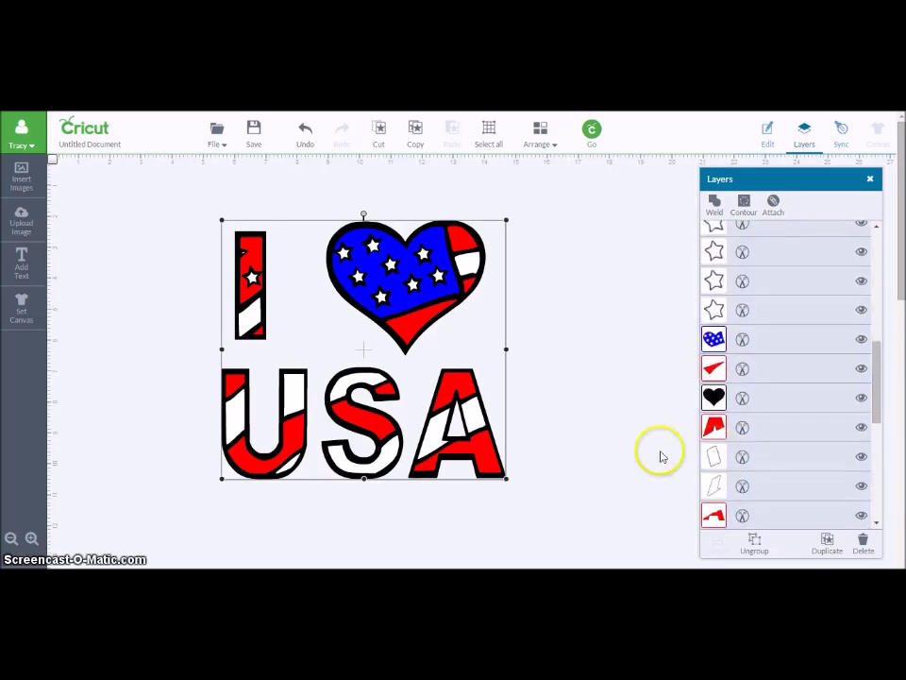